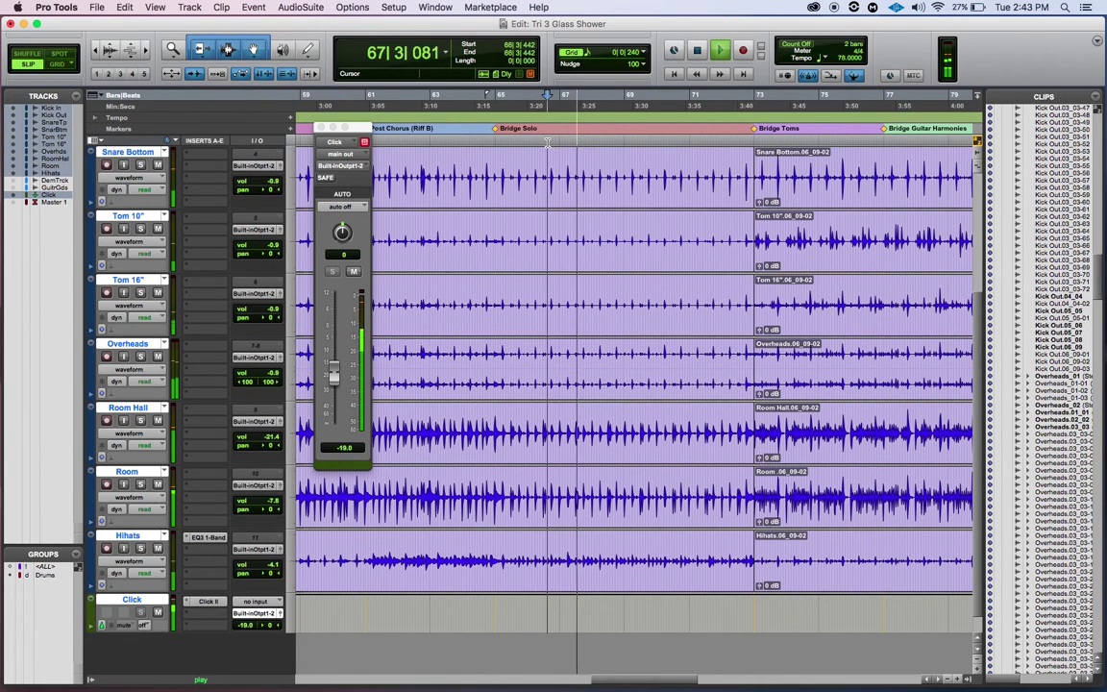
Audition the comped drum tracks from several points within the Bridge Solo section
key(space)
key(space)
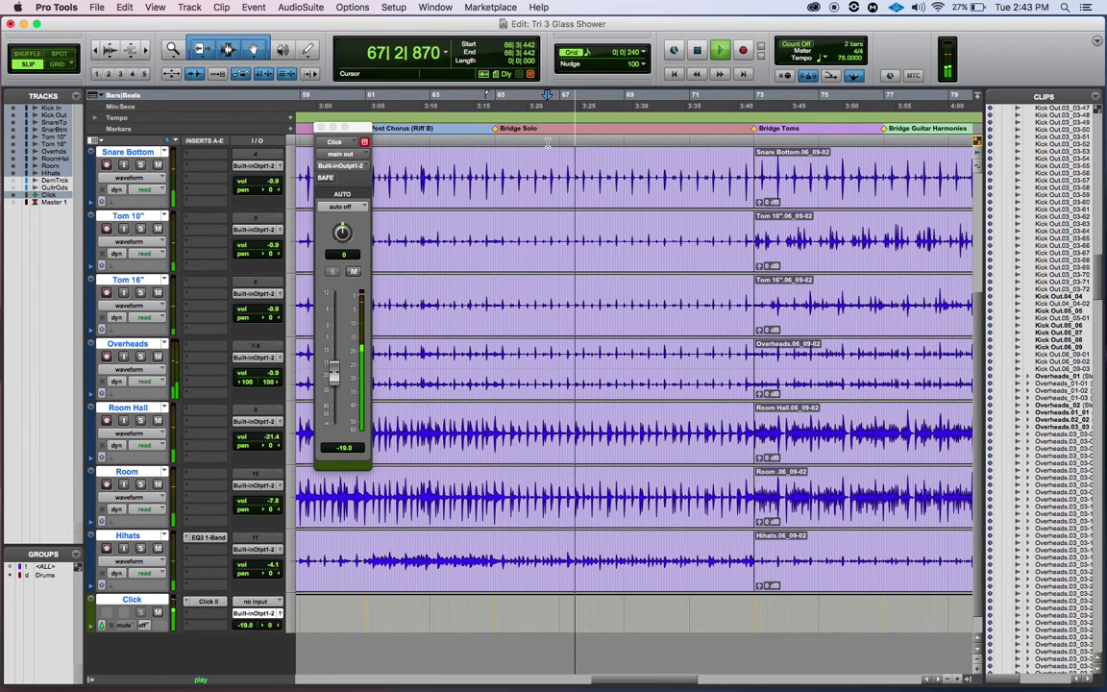
click(513, 142)
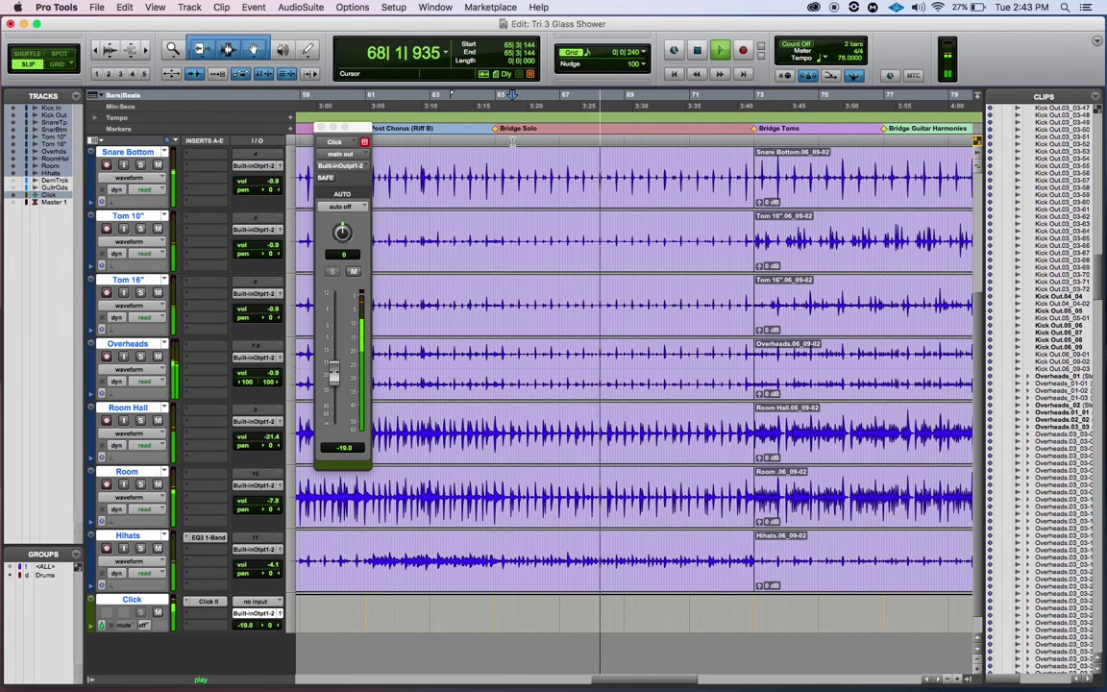
key(space)
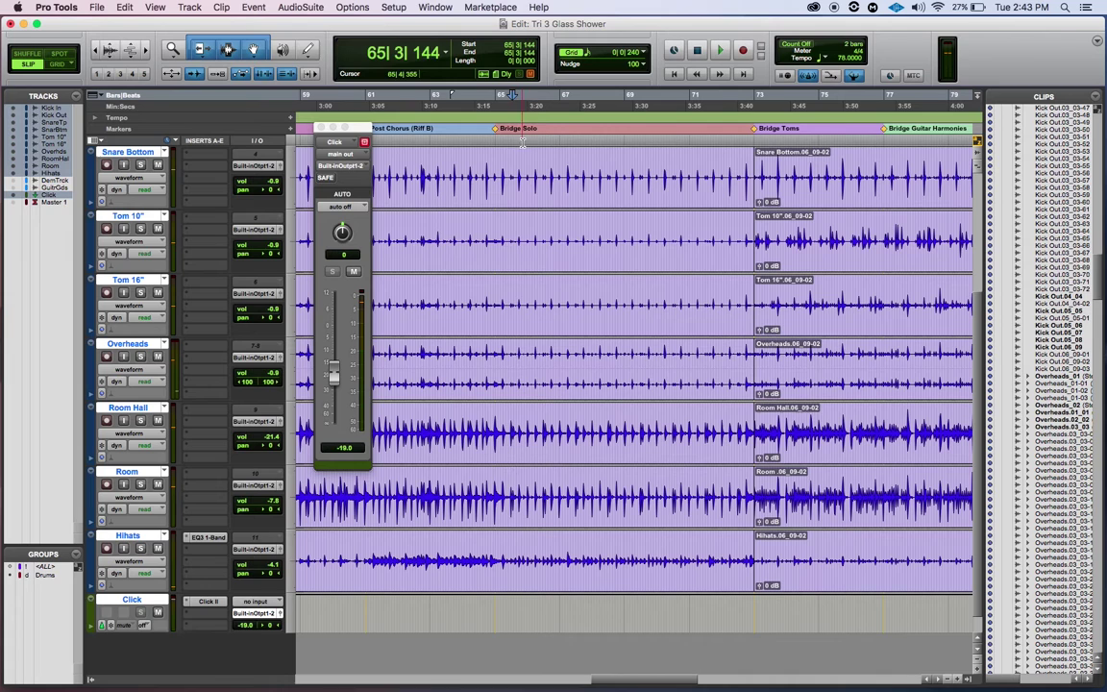
key(space)
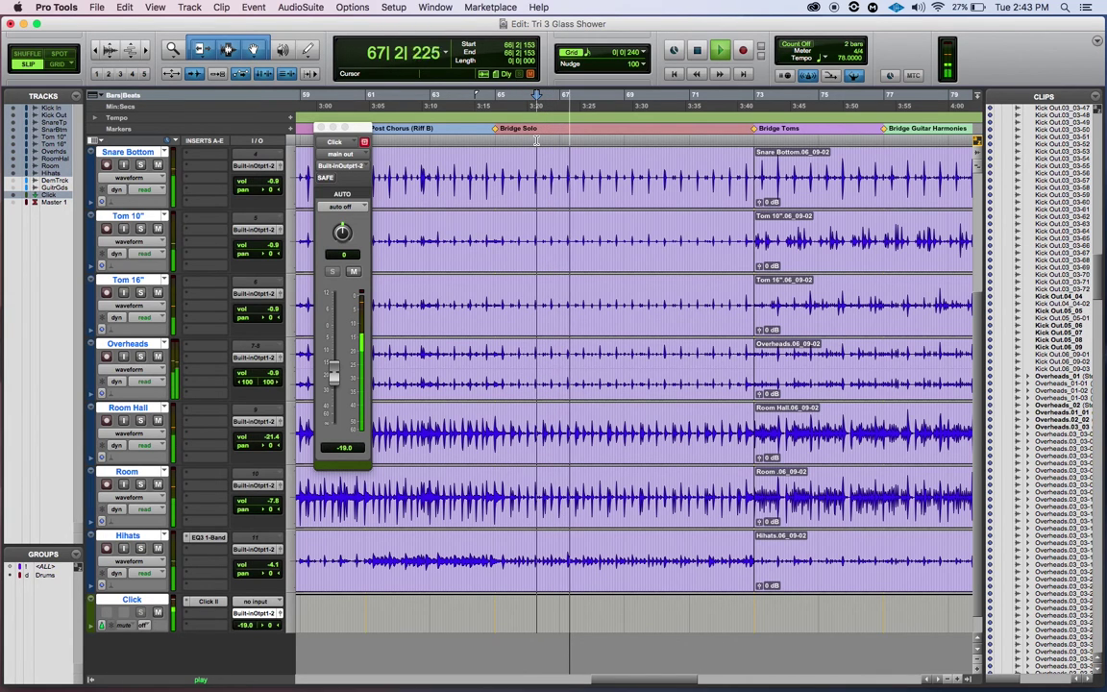
key(space)
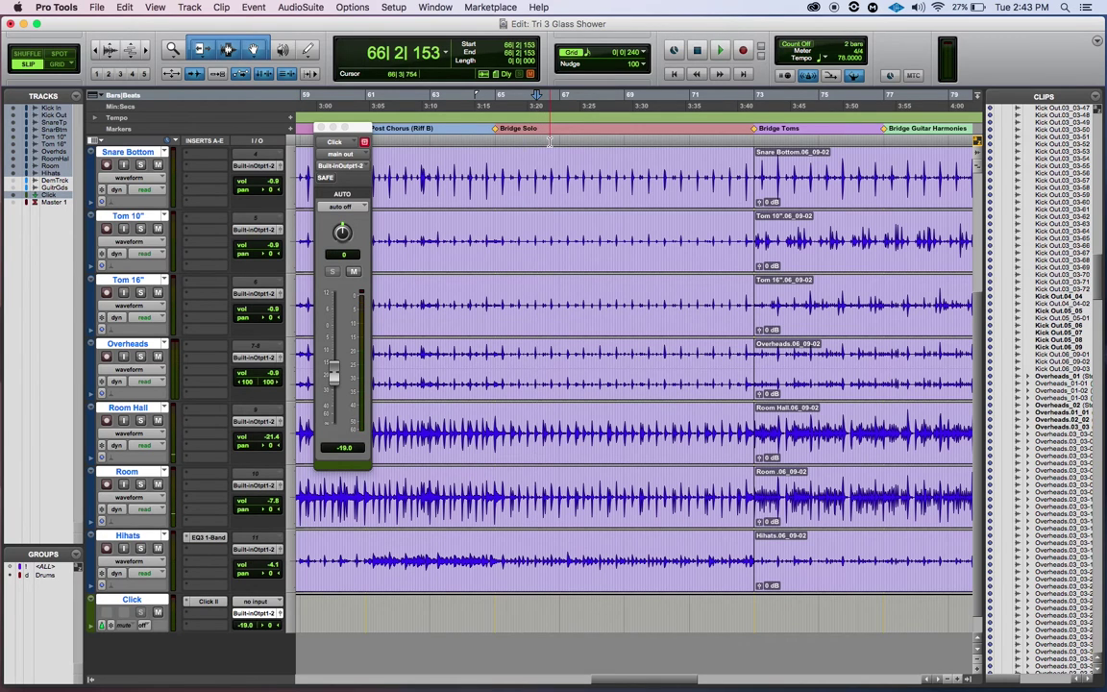
mouse_move(496, 137)
mouse_down()
mouse_move(721, 158)
mouse_move(678, 144)
mouse_move(574, 144)
mouse_up()
click(614, 136)
key(space)
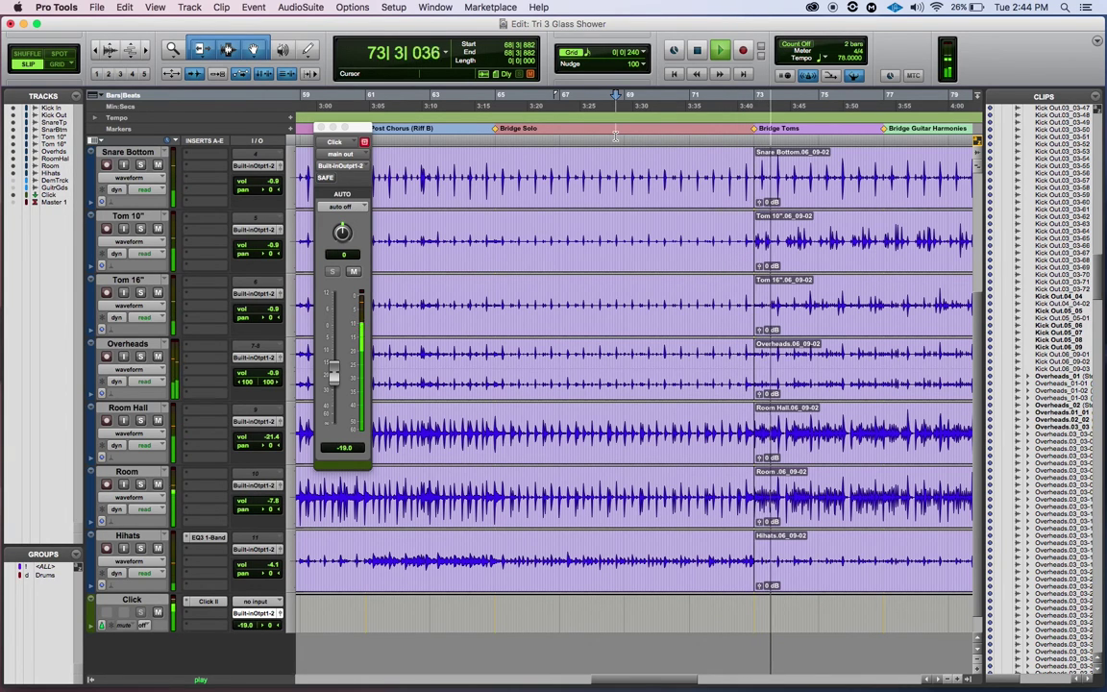
key(space)
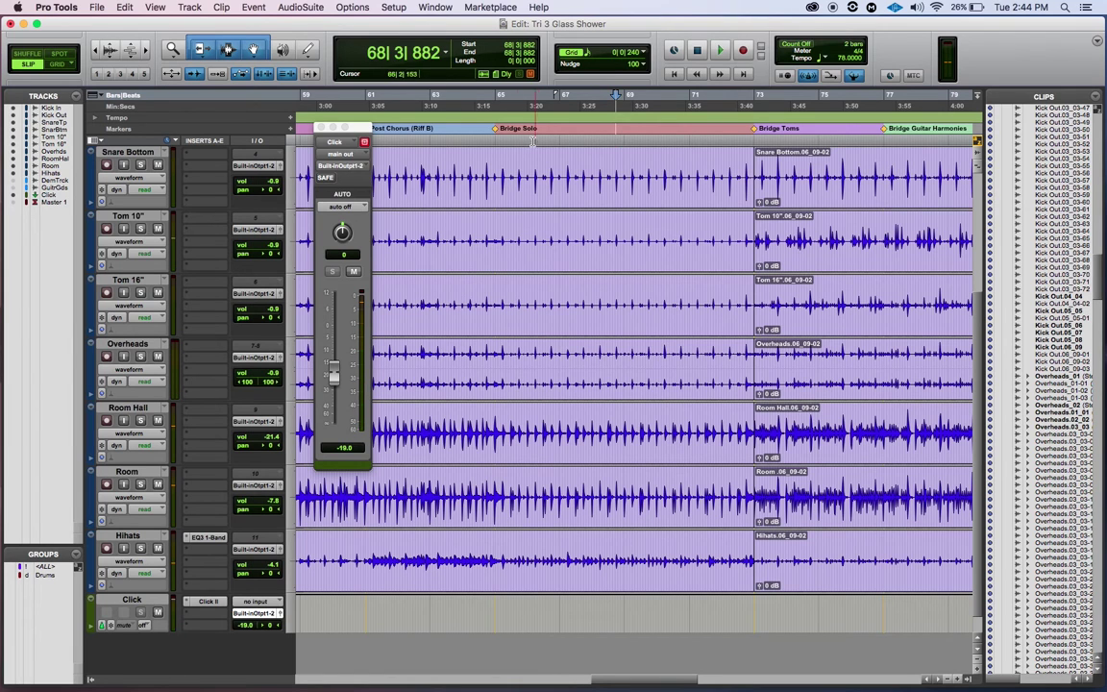
Select the first four bars of the Bridge Solo on the drum tracks in Grid mode, with the selection starting at 65|1|000
drag(496, 137, 626, 151)
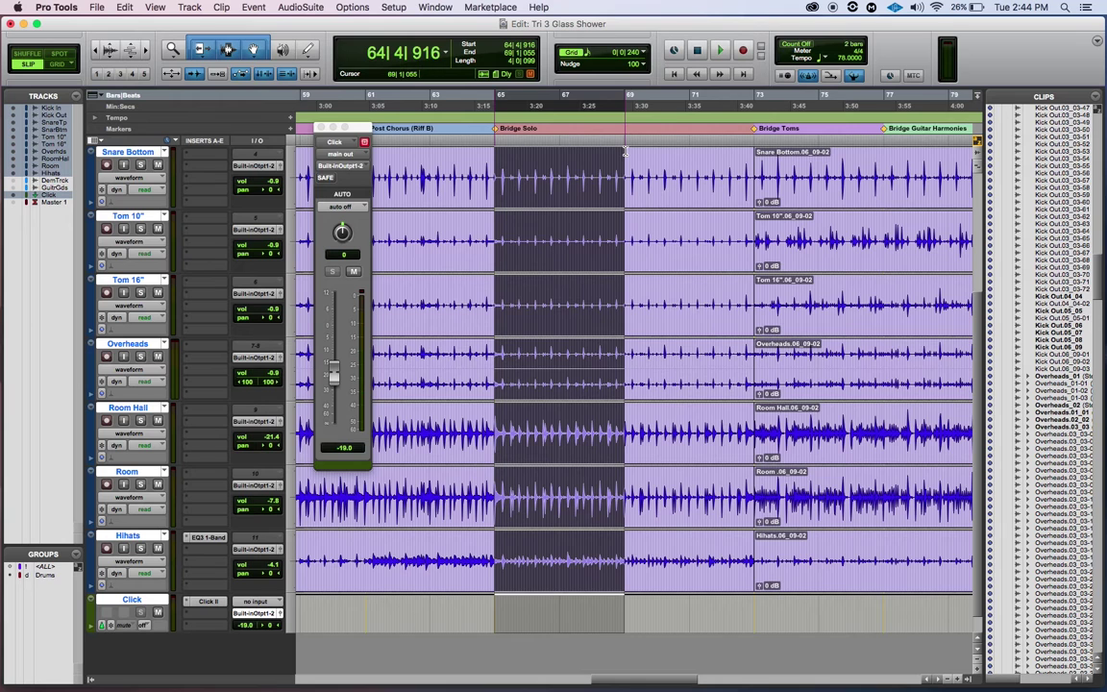
key(super+bracketright)
key(super+bracketright)
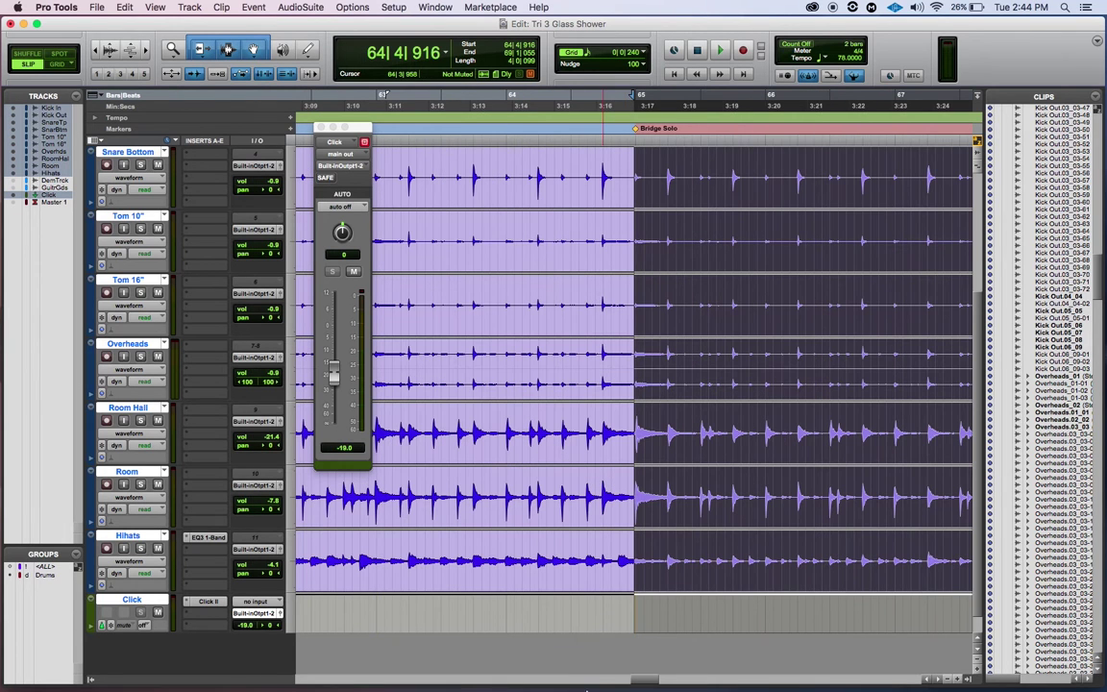
drag(645, 682, 656, 682)
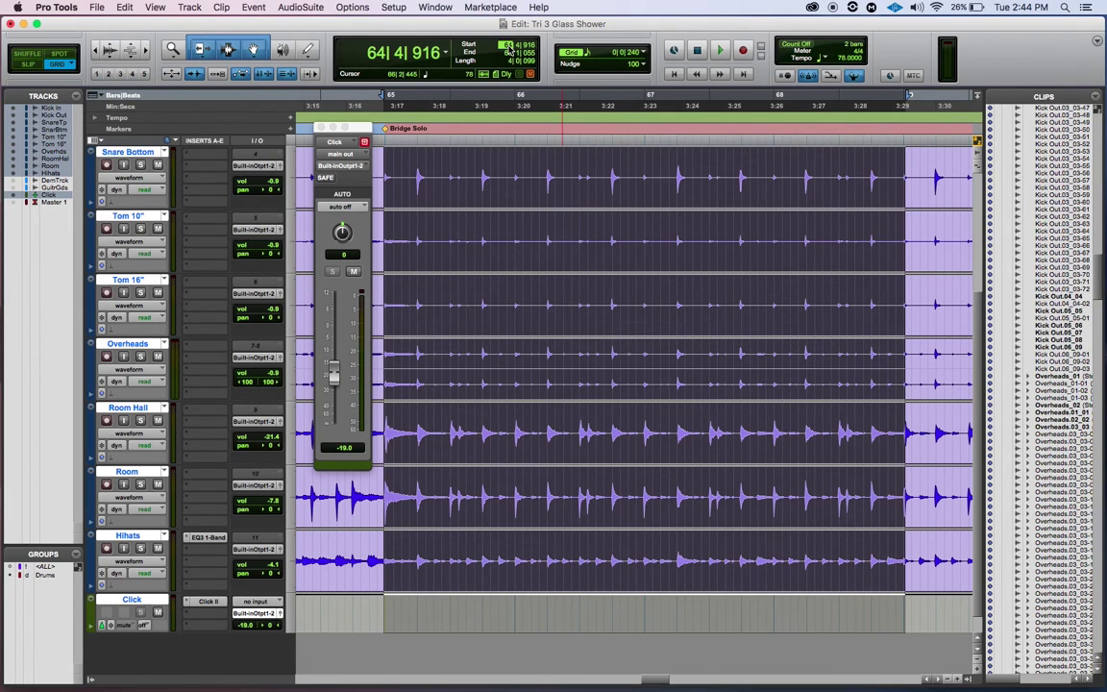
key(Return)
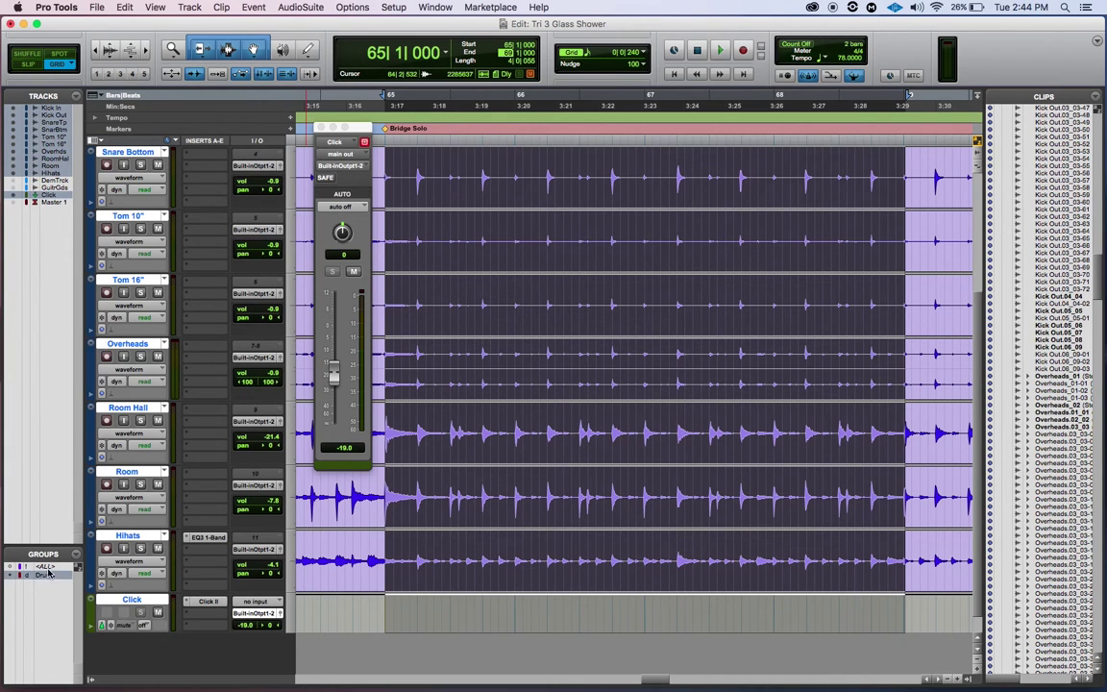
Switch the drum group to the .01 playlist and audition the selected Bridge Solo bars
click(164, 154)
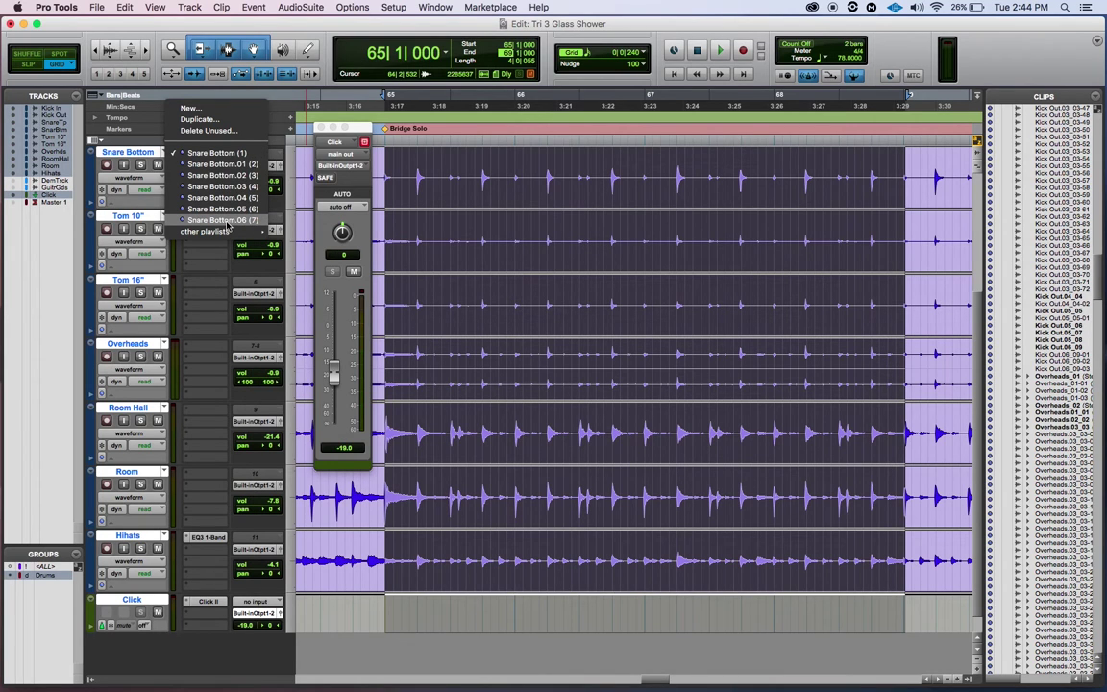
click(231, 165)
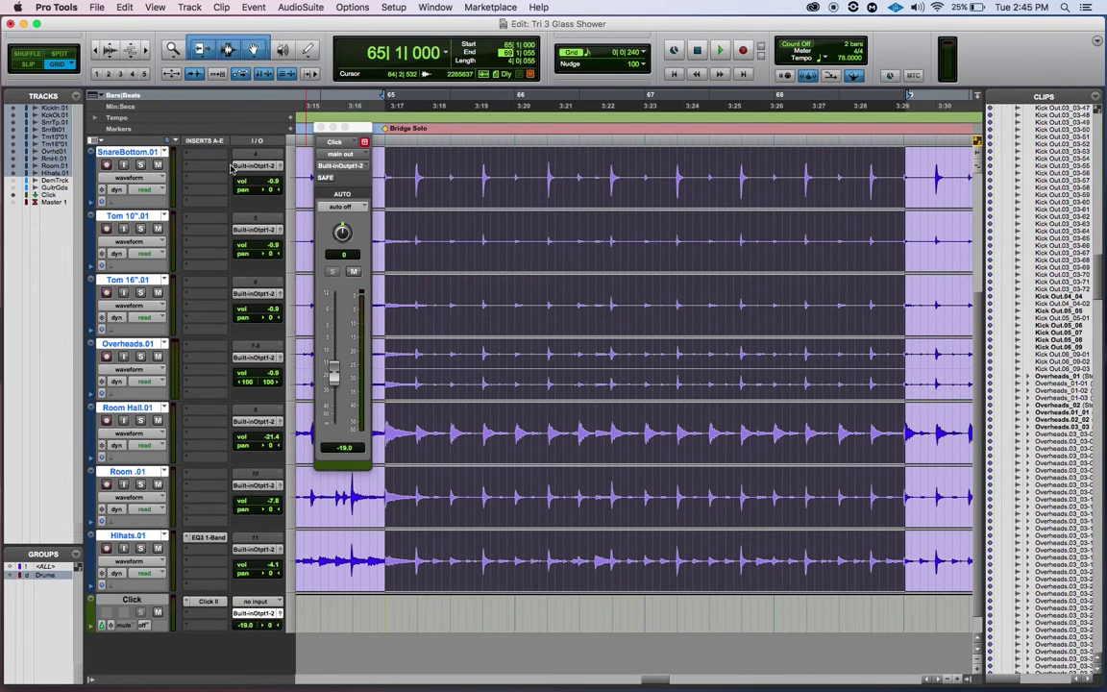
key(space)
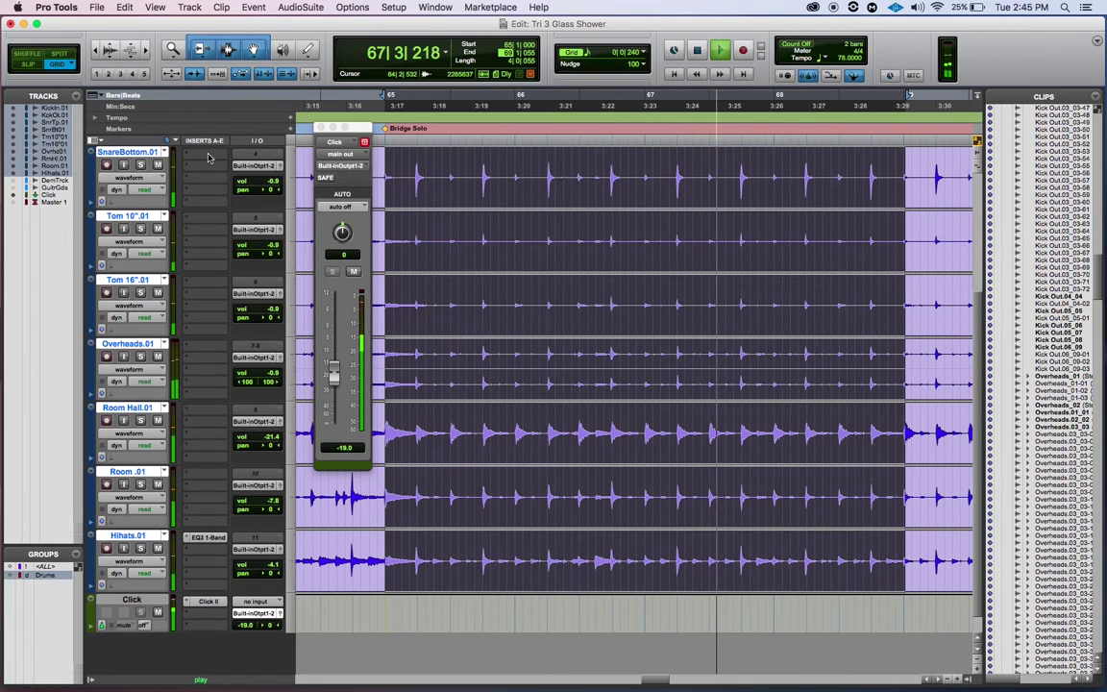
Switch the drum group to the .02 playlist and audition the selected Bridge Solo bars repeatedly
click(165, 153)
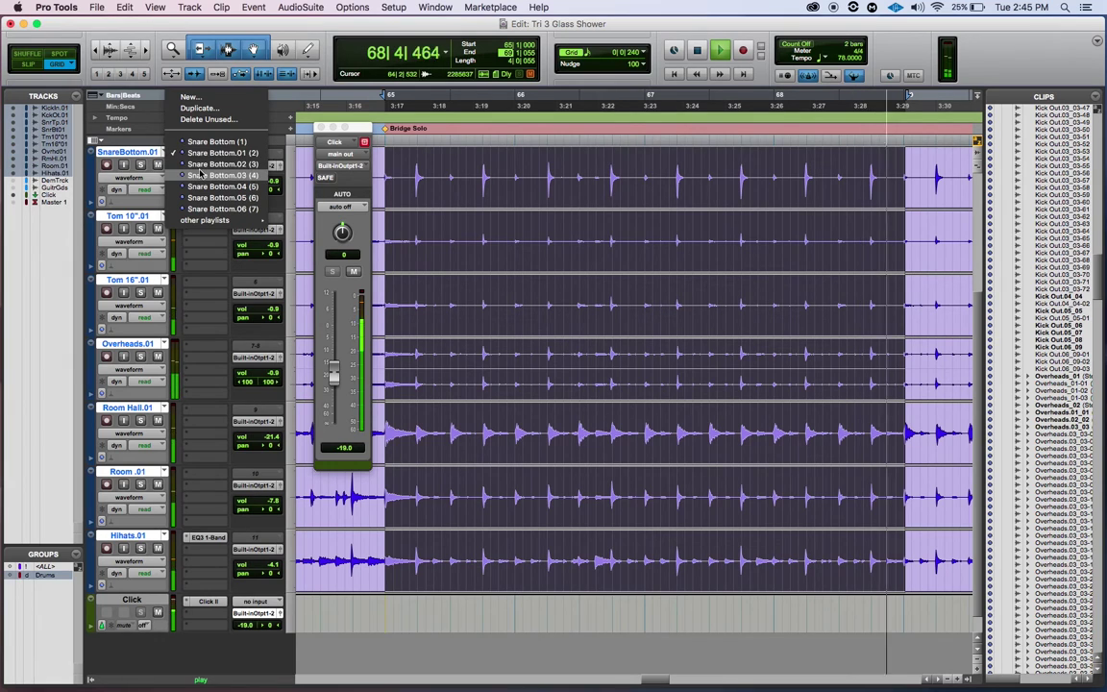
click(209, 165)
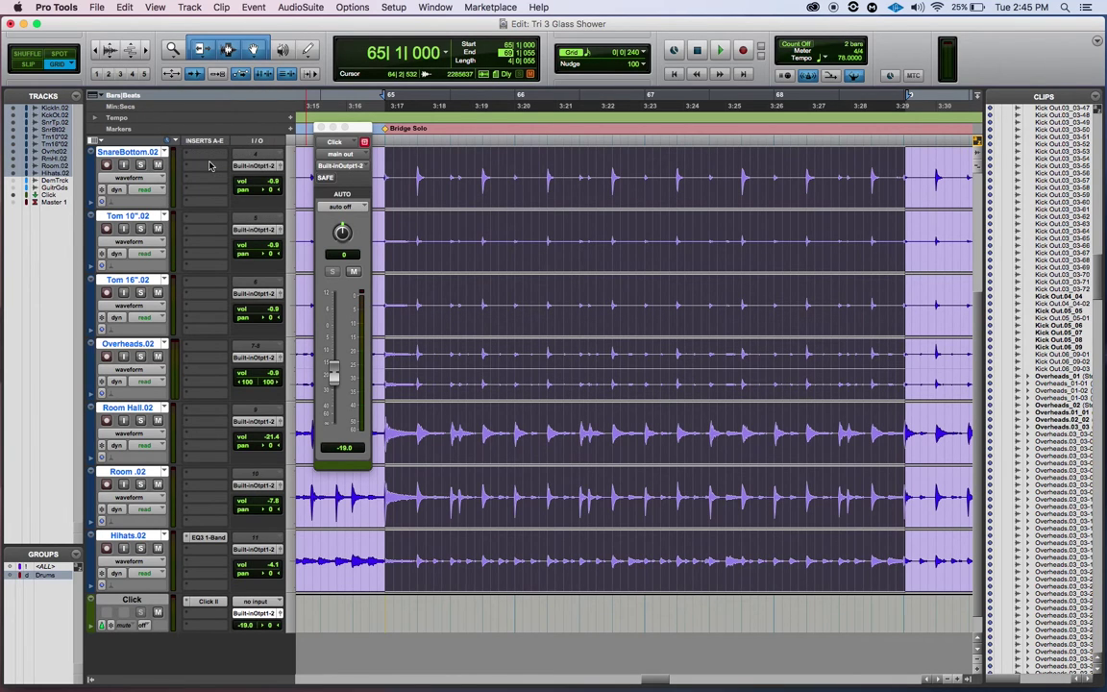
key(space)
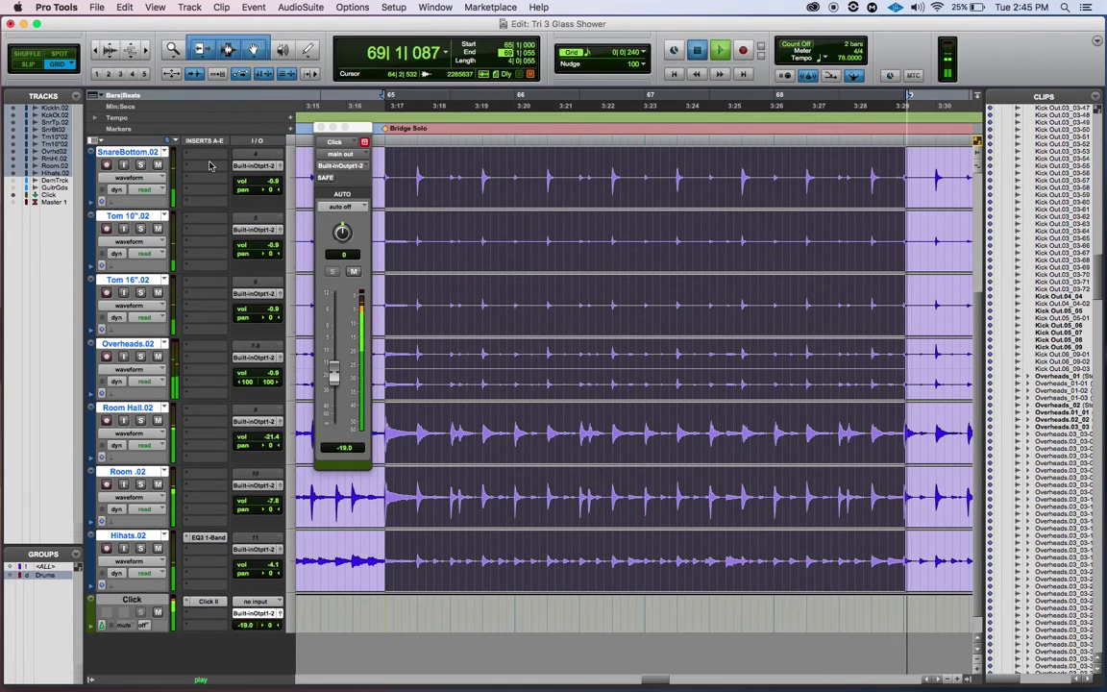
key(space)
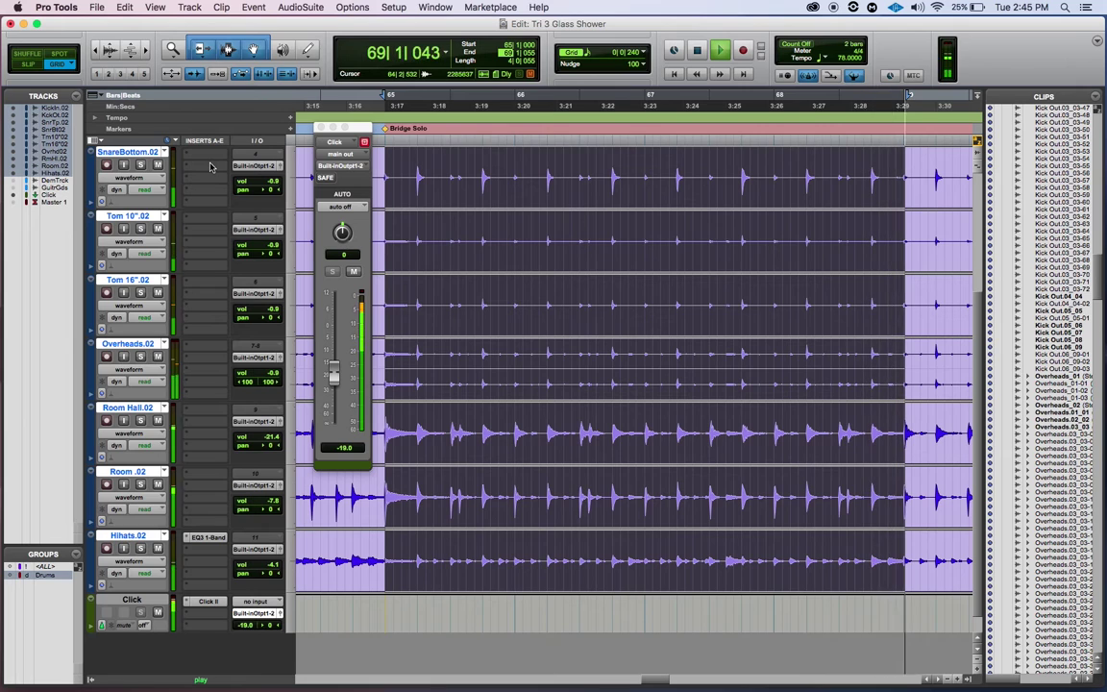
key(space)
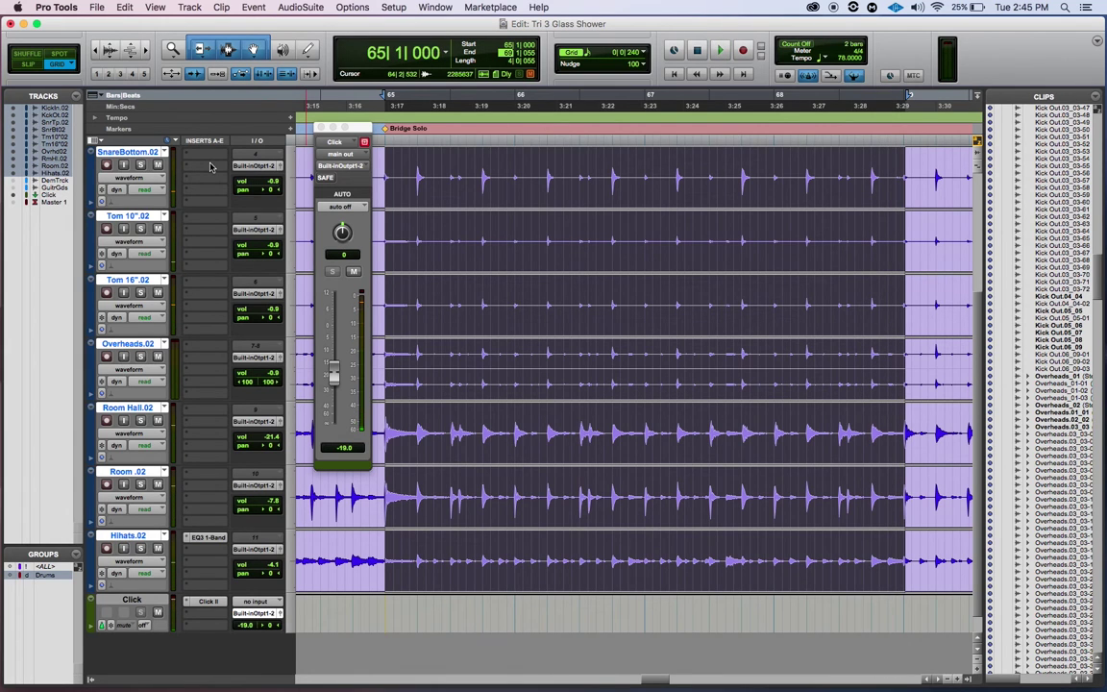
Switch the drum group to the .03 playlist and audition the selected Bridge Solo bars
click(165, 153)
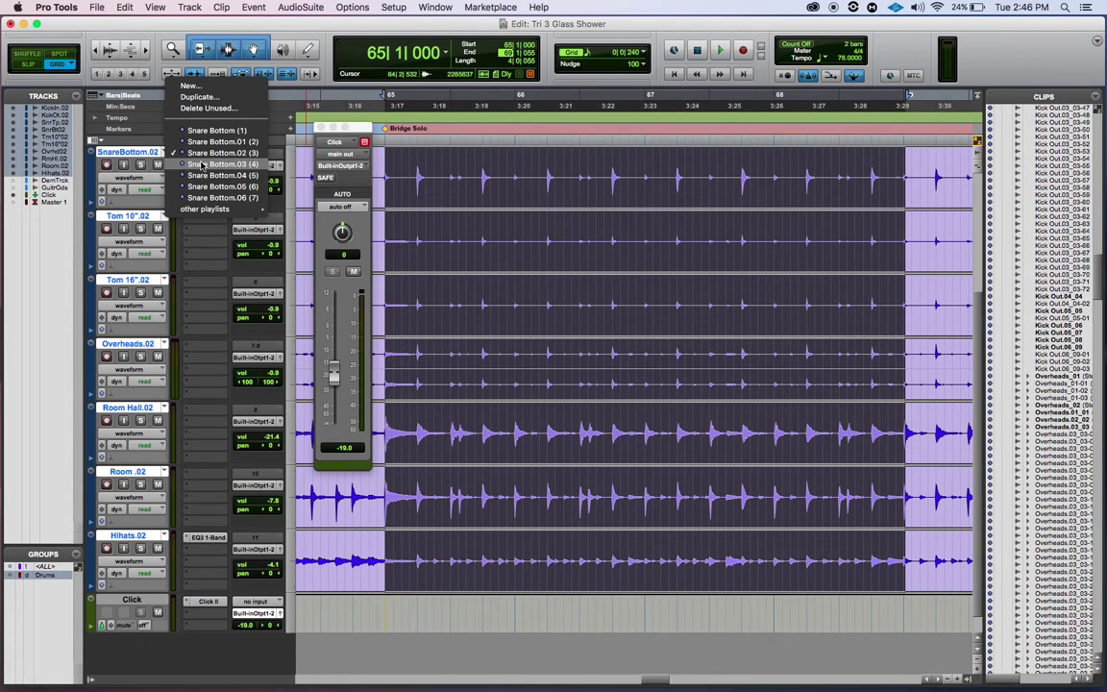
click(202, 165)
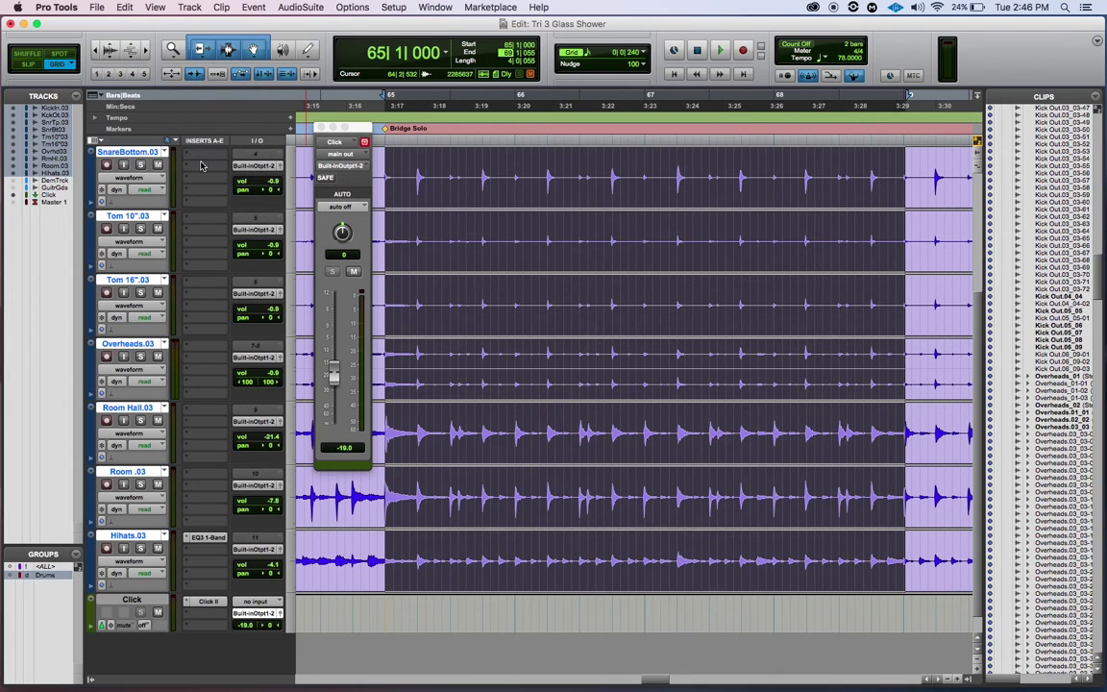
key(space)
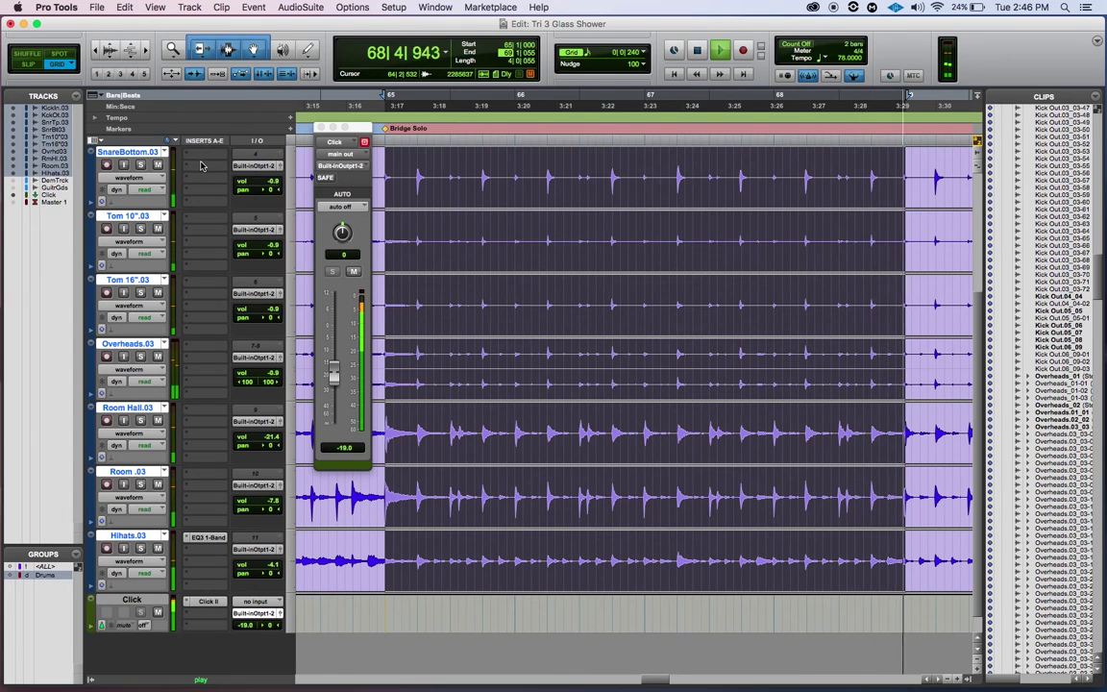
key(space)
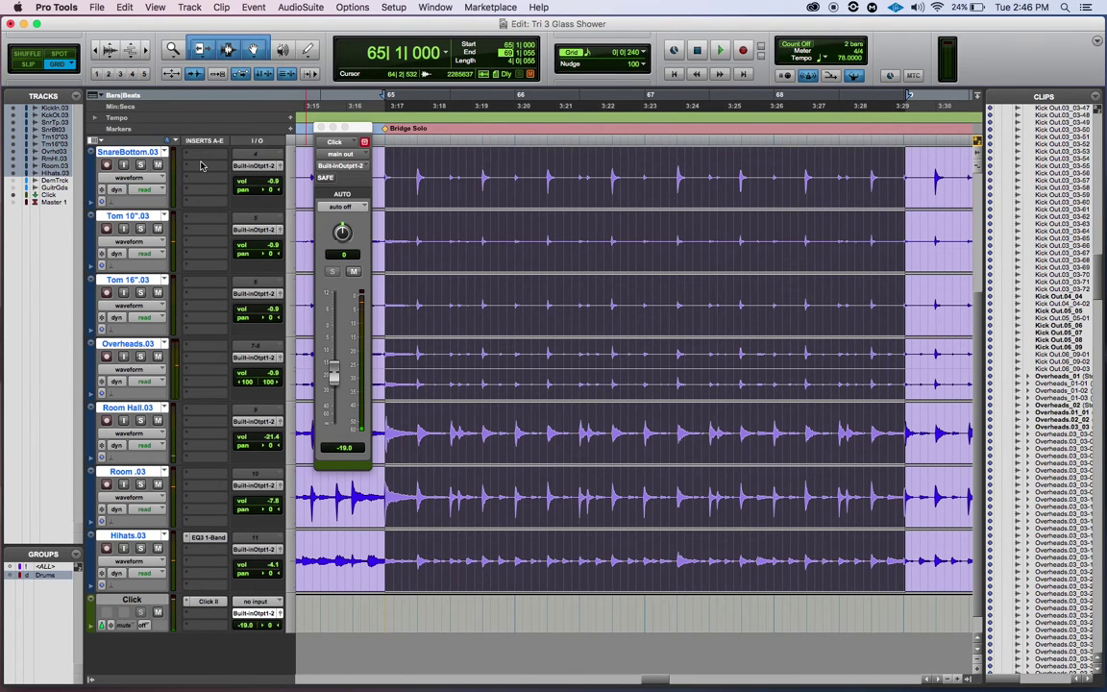
Return the drum group to its original main playlist, Snare Bottom (1) on the snare bottom track
key(r)
key(r)
key(r)
key(r)
key(r)
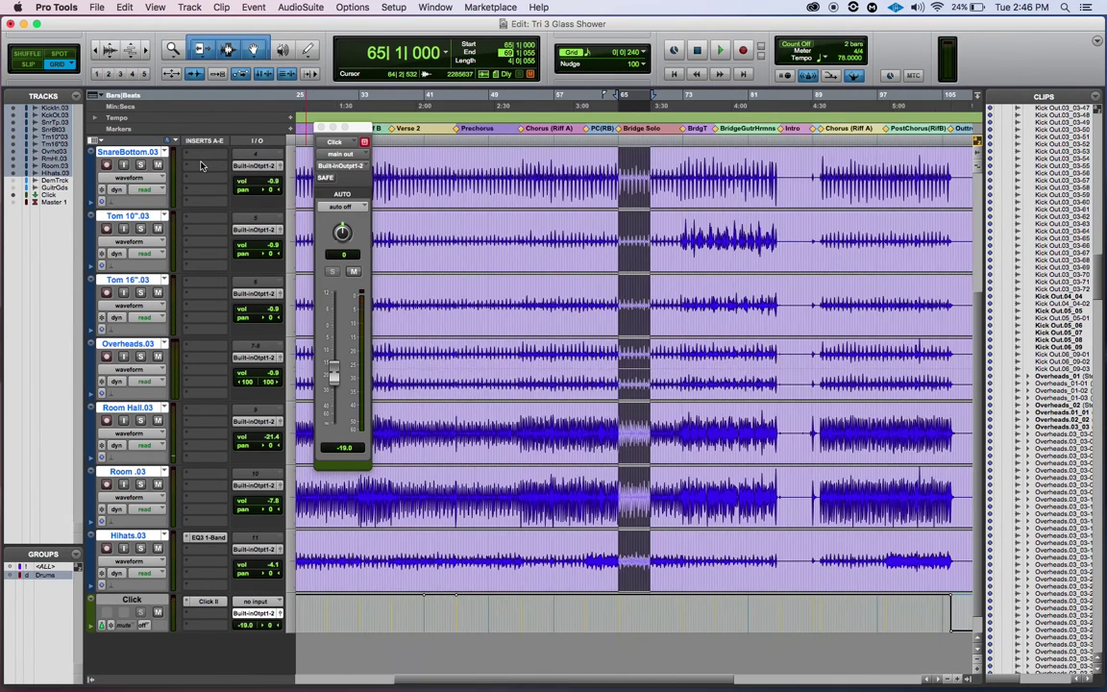
key(t)
click(164, 152)
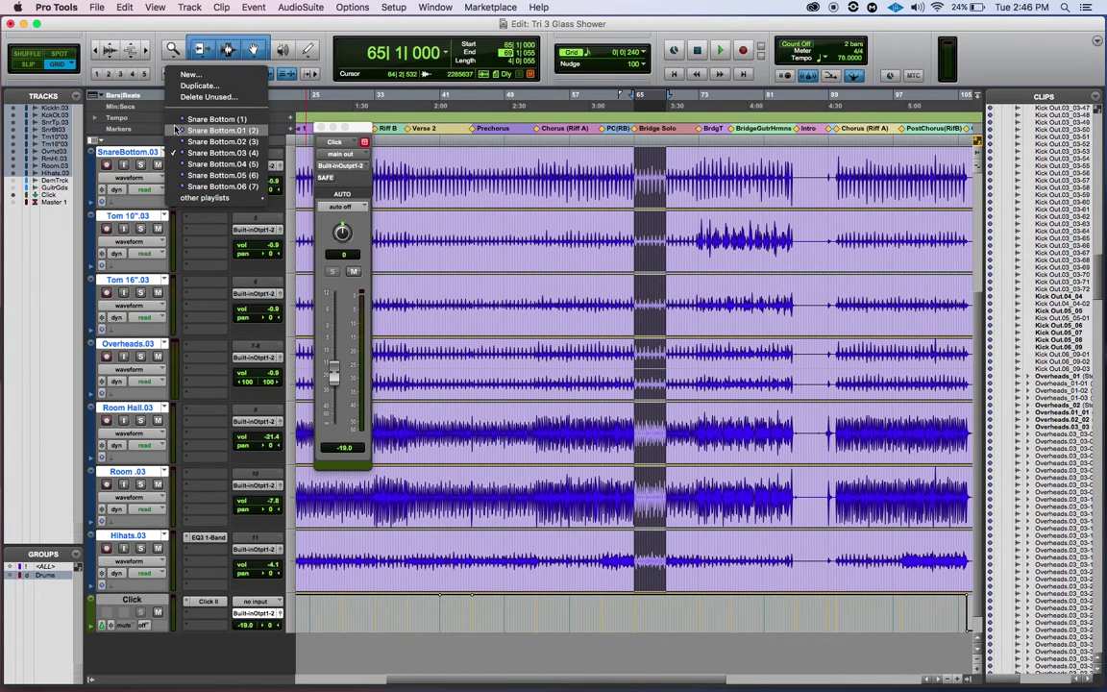
key(super+z)
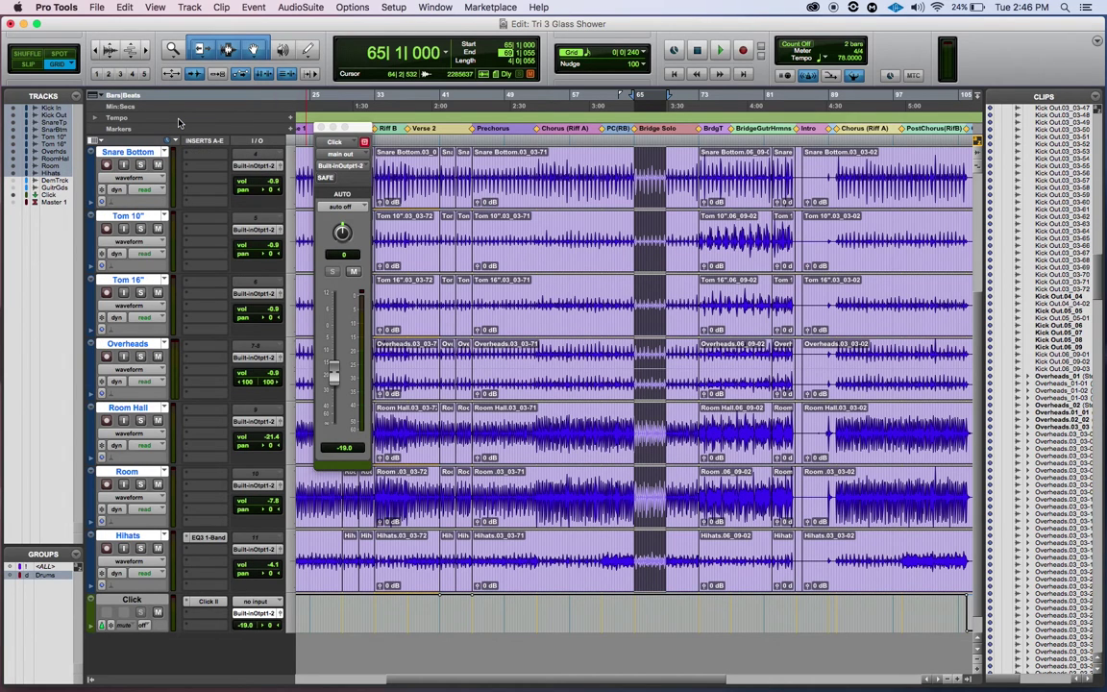
click(166, 153)
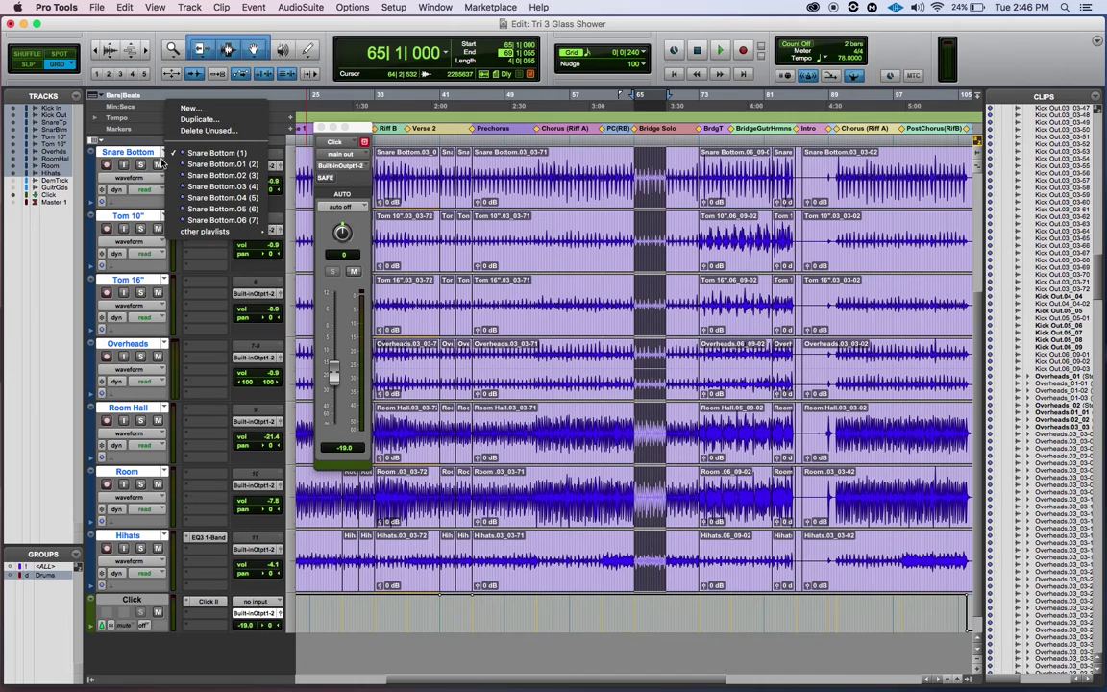
click(145, 120)
Play the selected Bridge Solo bars on the main playlist for comparison with the other takes
scroll(166, 152, down, 1)
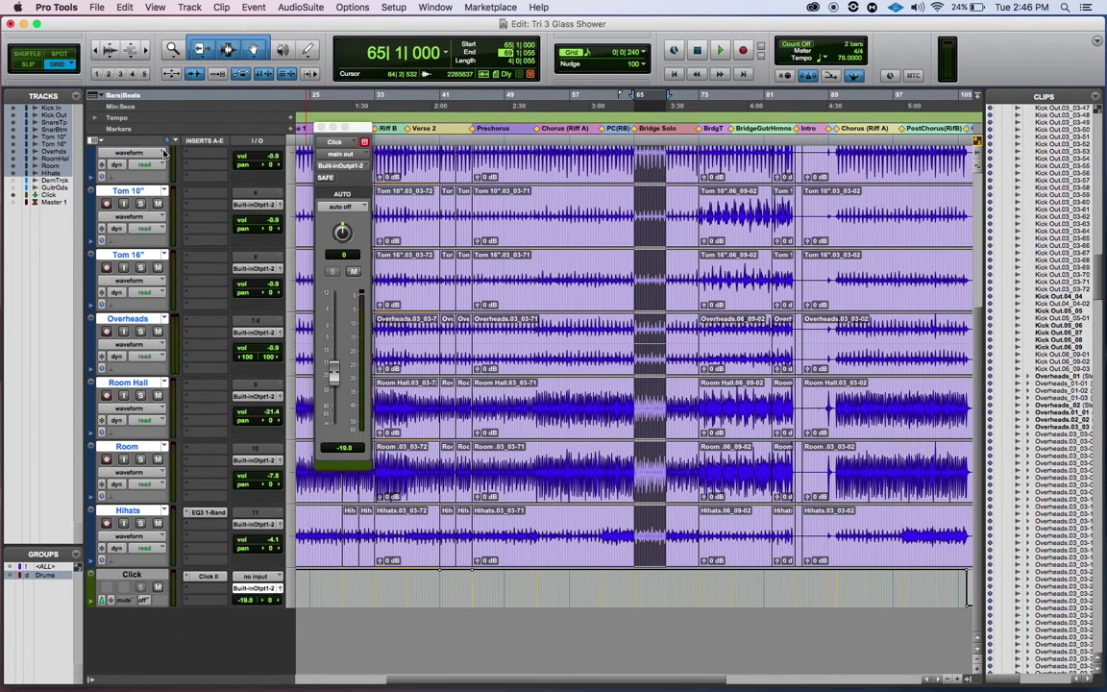
scroll(166, 157, up, 2)
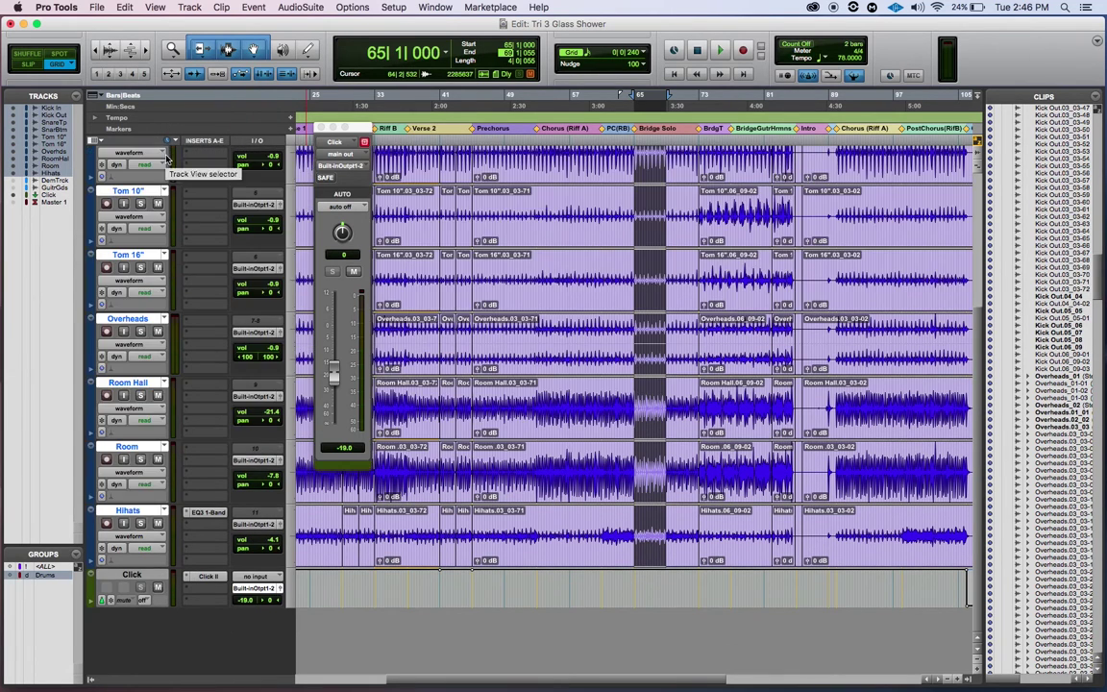
scroll(174, 192, up, 2)
scroll(174, 192, up, 3)
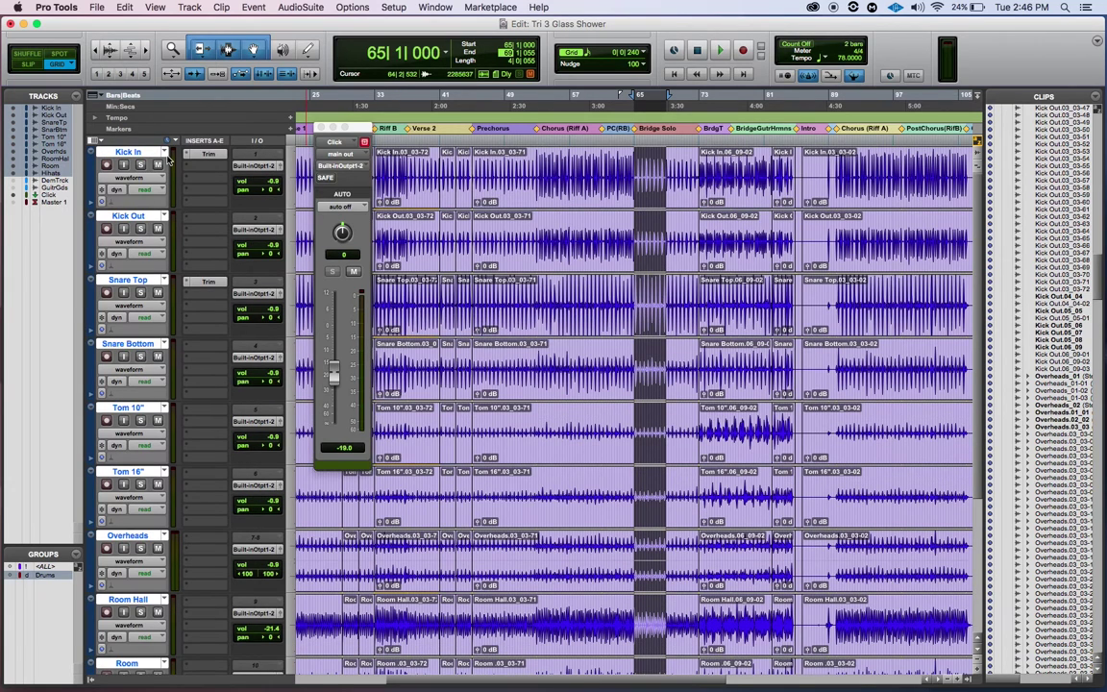
key(space)
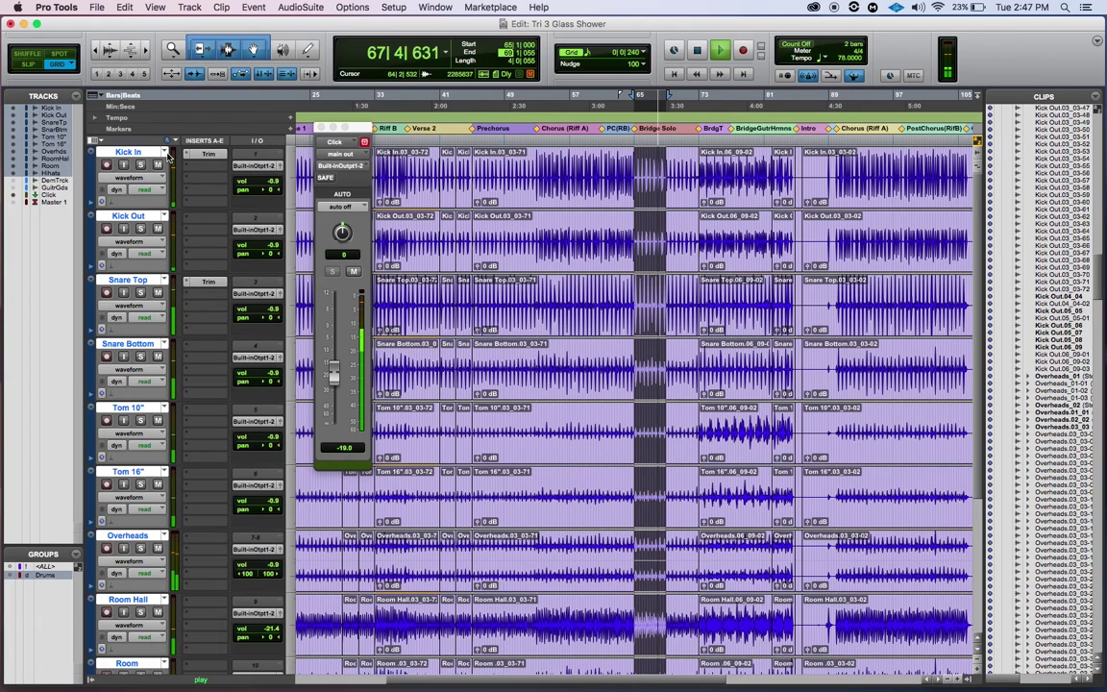
key(space)
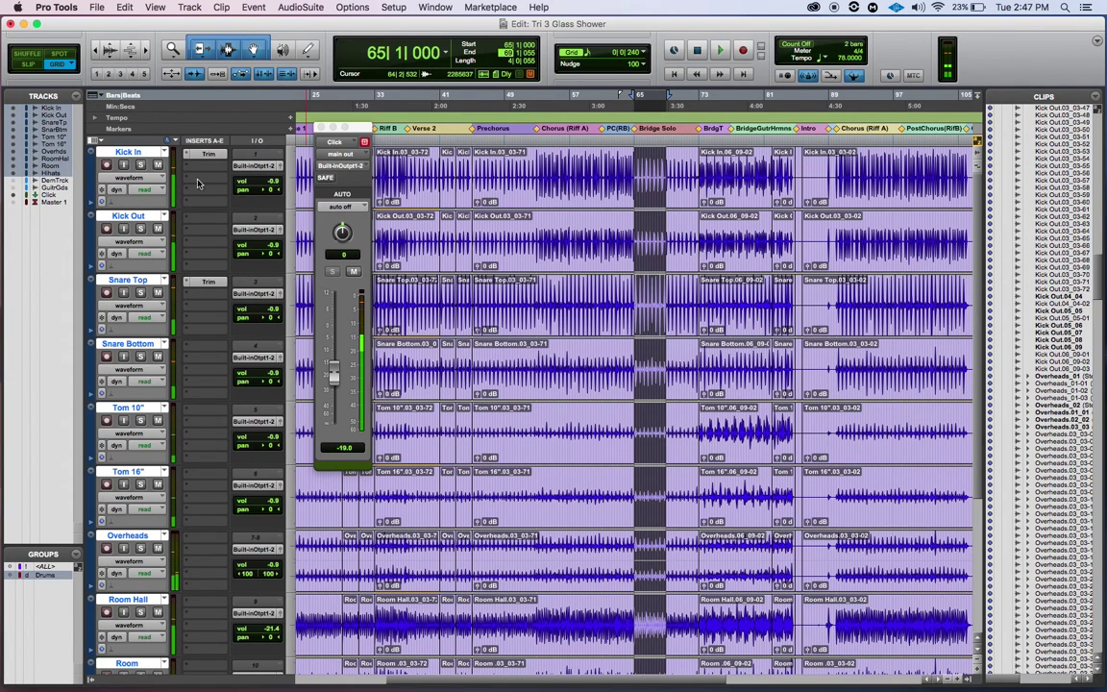
Examine the drum waveforms close up through the end of the four-bar Bridge Solo selection
key(r)
key(r)
key(r)
key(r)
key(r)
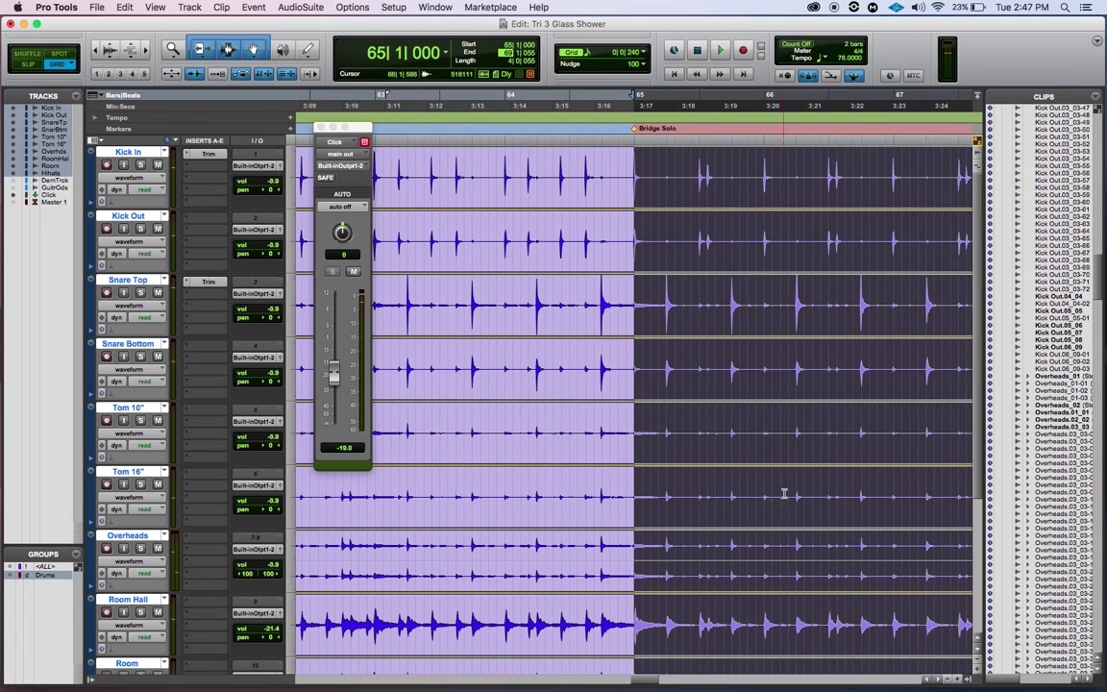
drag(638, 682, 662, 681)
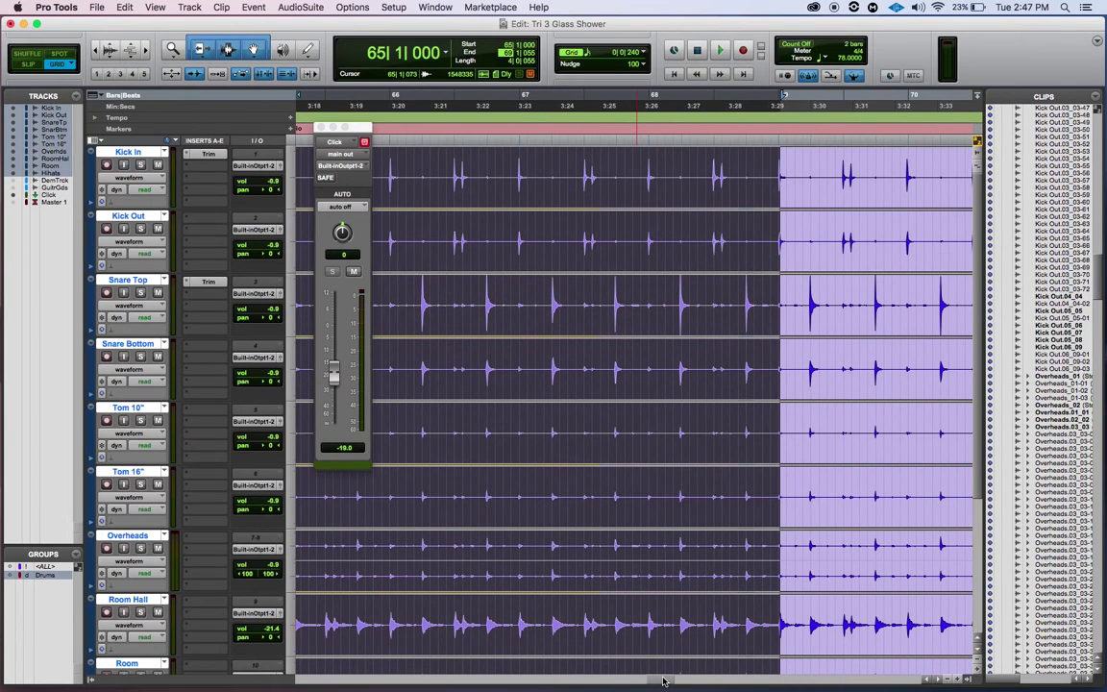
scroll(645, 581, down, 4)
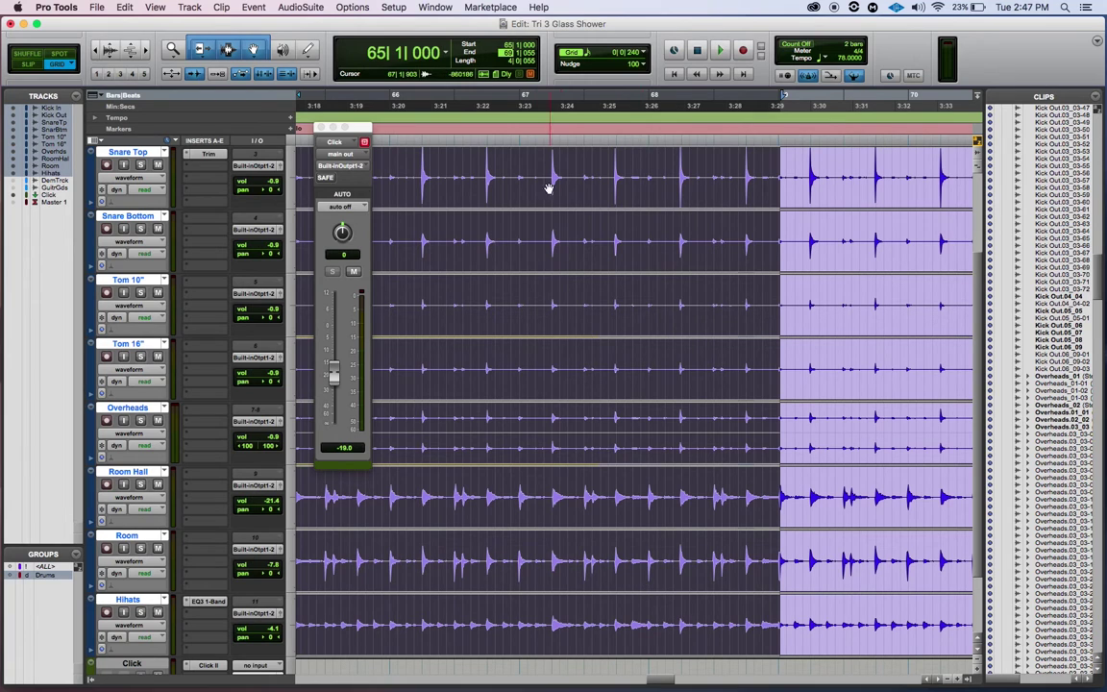
Play the drums from bar 66 beat 4 through the hi-hat hit at bar 67 beat 2
click(540, 140)
click(487, 139)
key(space)
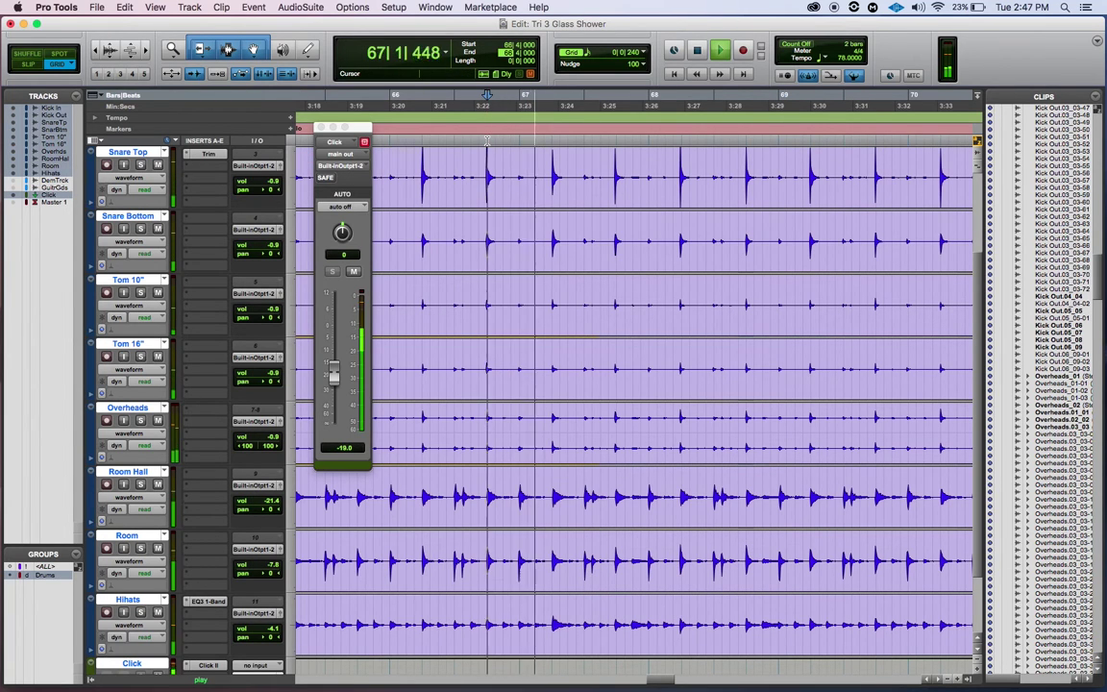
key(space)
Try to separate the clips at 67|2|000 across all drum tracks and undo the split
click(552, 625)
key(super+bracketright)
key(super+bracketright)
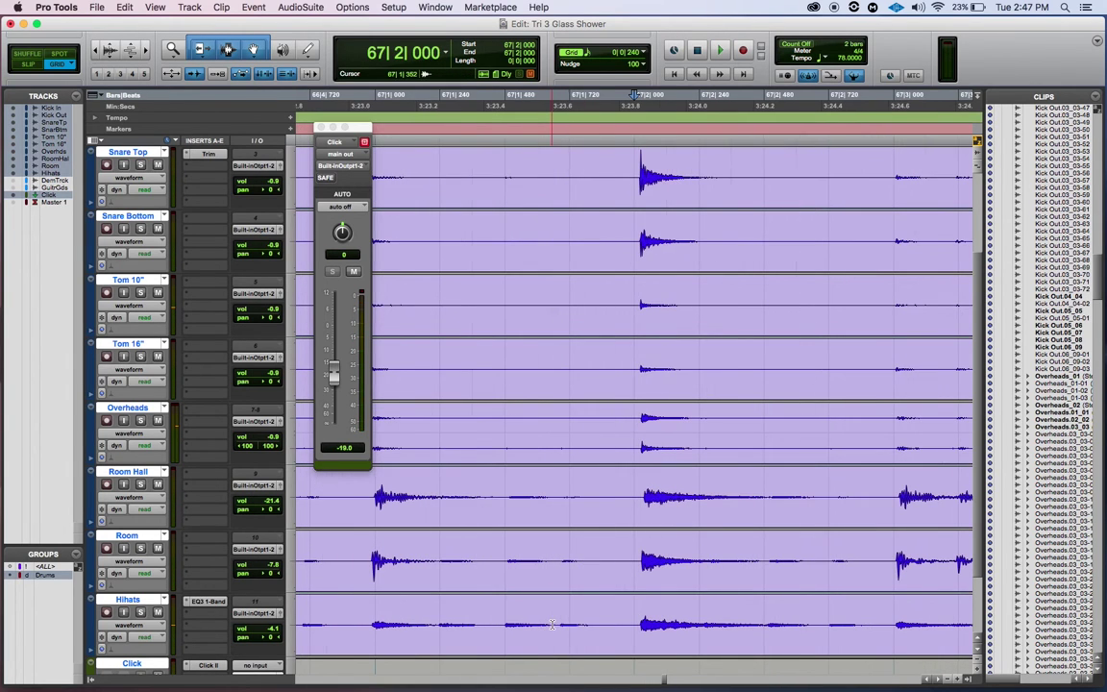
key(super+bracketleft)
key(super+bracketleft)
key(super+bracketleft)
key(super+bracketleft)
key(super+bracketright)
key(super+bracketright)
key(super+bracketright)
key(super+bracketright)
key(super+bracketright)
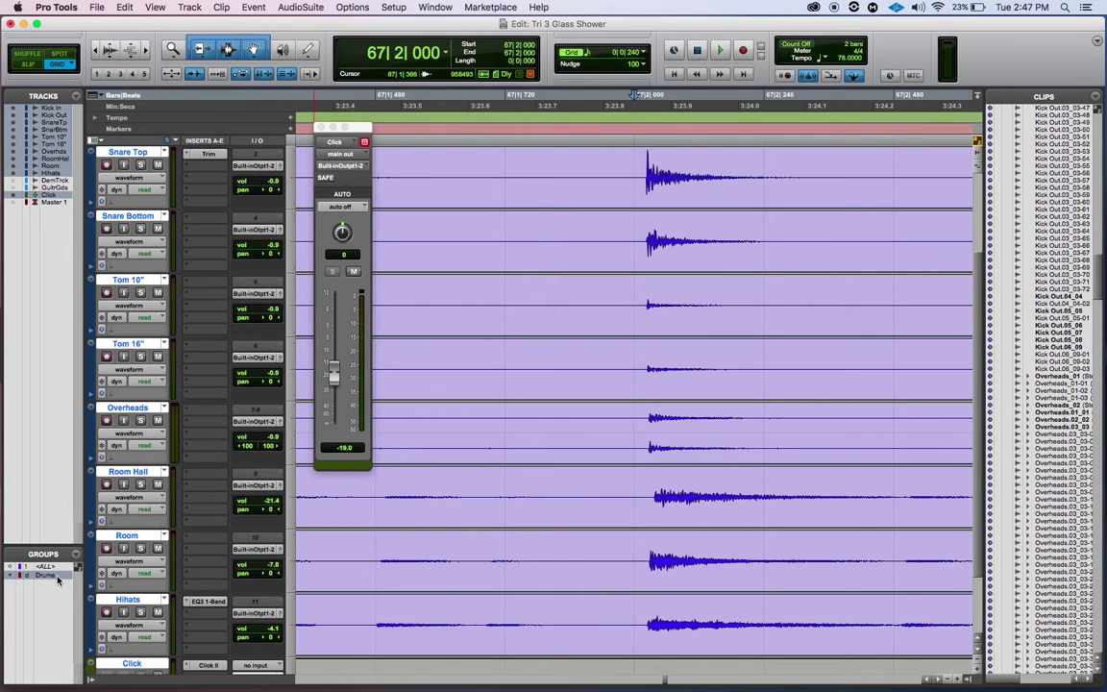
key(super+e)
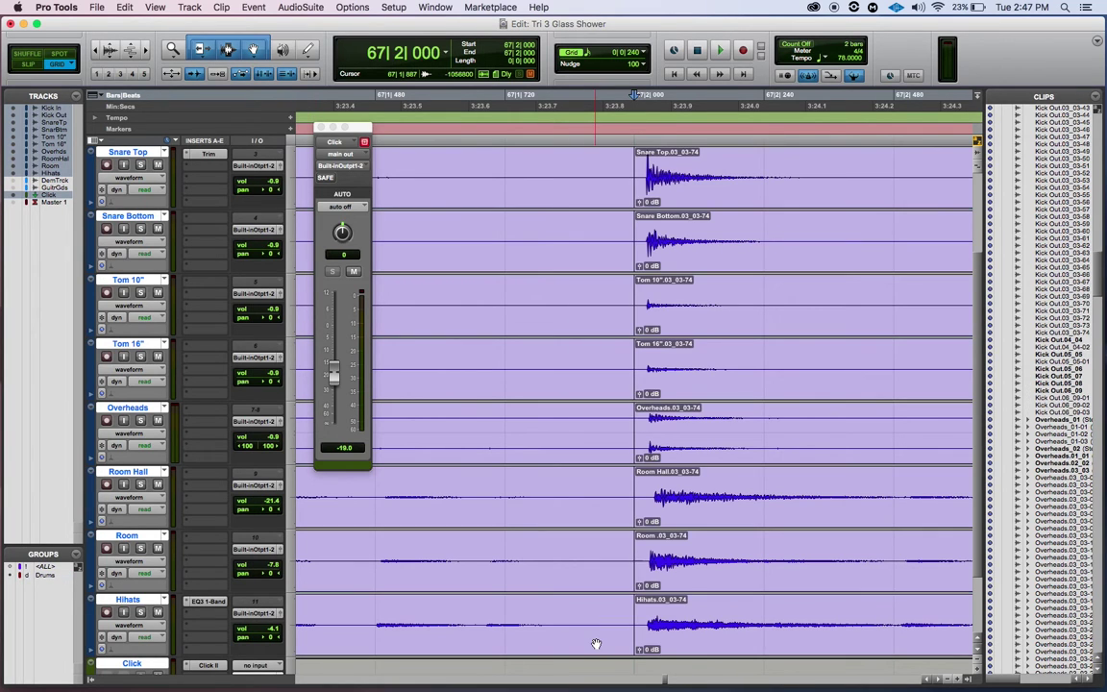
key(super+z)
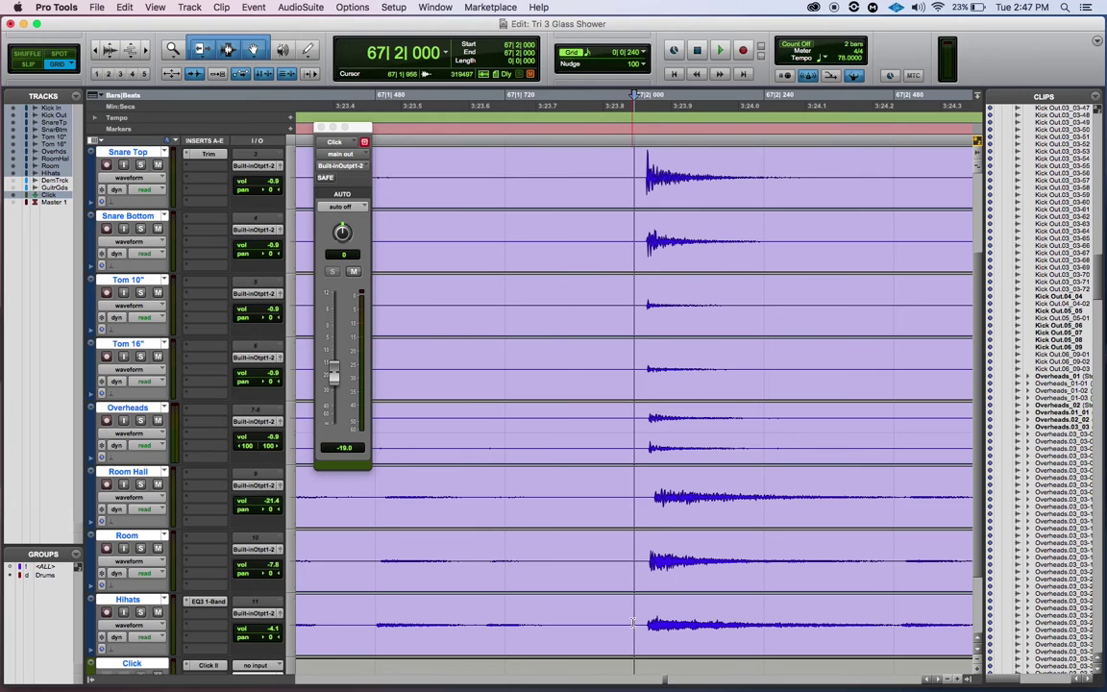
Separate the Hihats track alone at 67|2|000 and 67|2|480, and lower that clip's gain to about -5.6 dB
click(634, 622)
key(super+e)
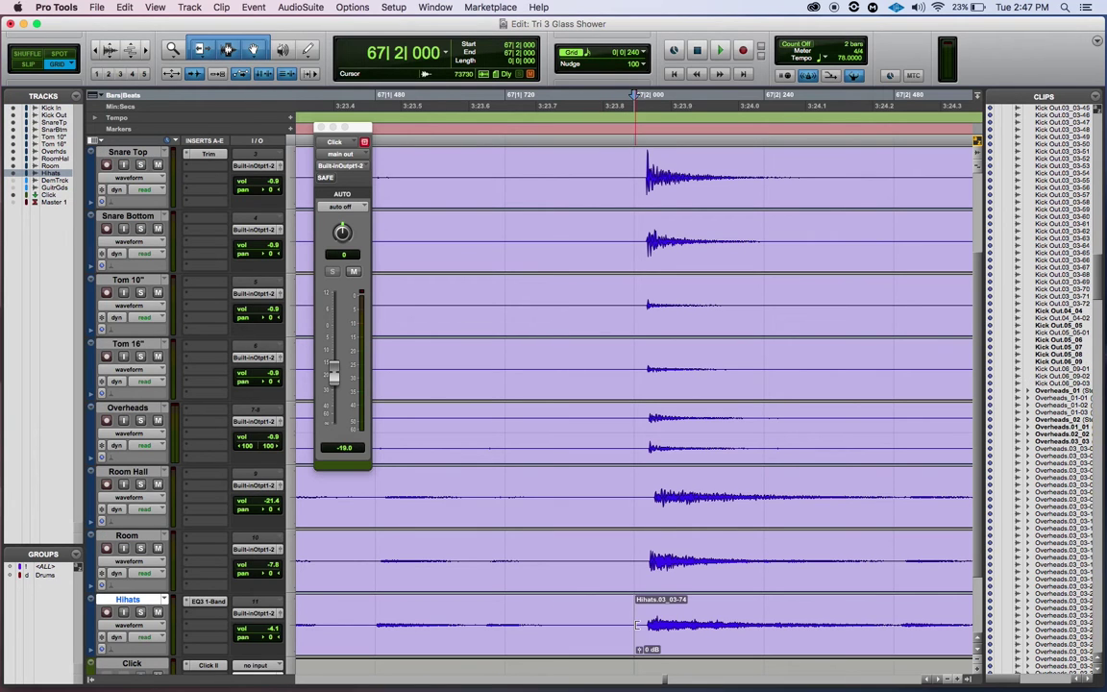
click(892, 625)
key(super+e)
drag(638, 649, 639, 652)
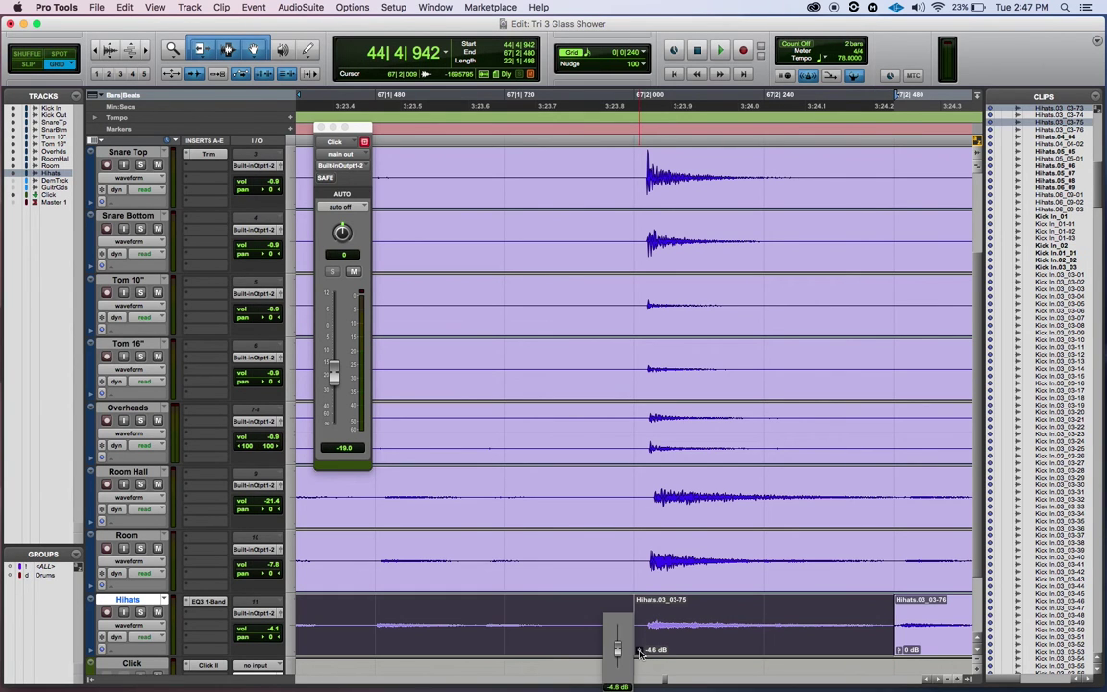
Play the drums from 66|3|480 to check the level of the isolated hi-hat hit
key(super+bracketleft)
key(super+bracketleft)
key(super+bracketleft)
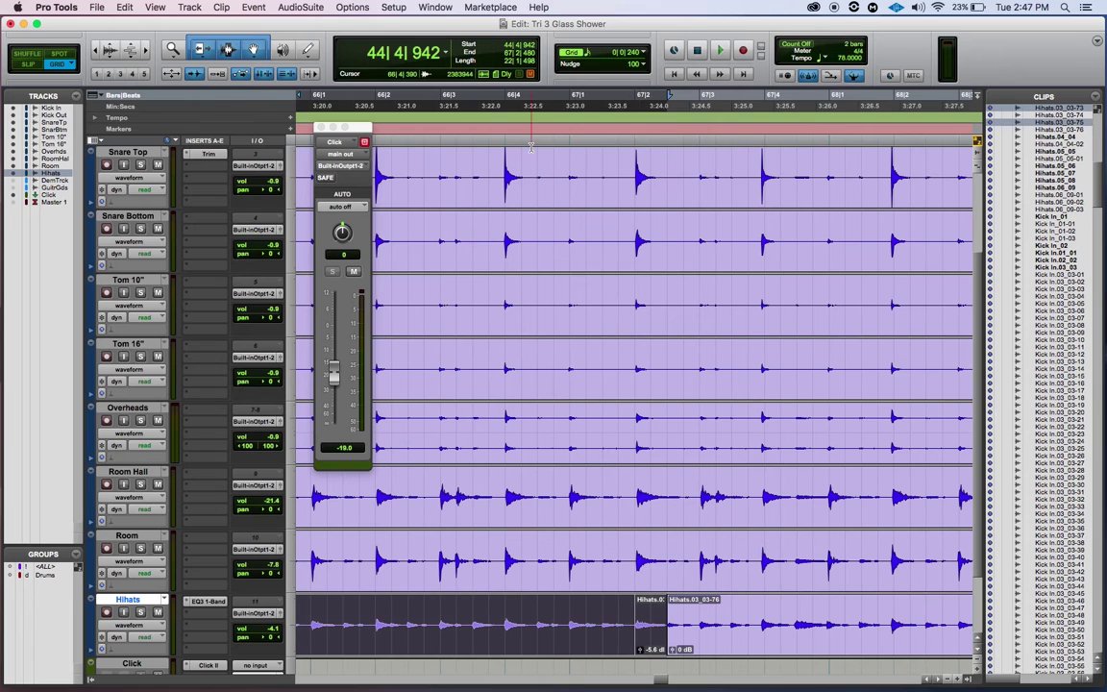
click(467, 142)
key(space)
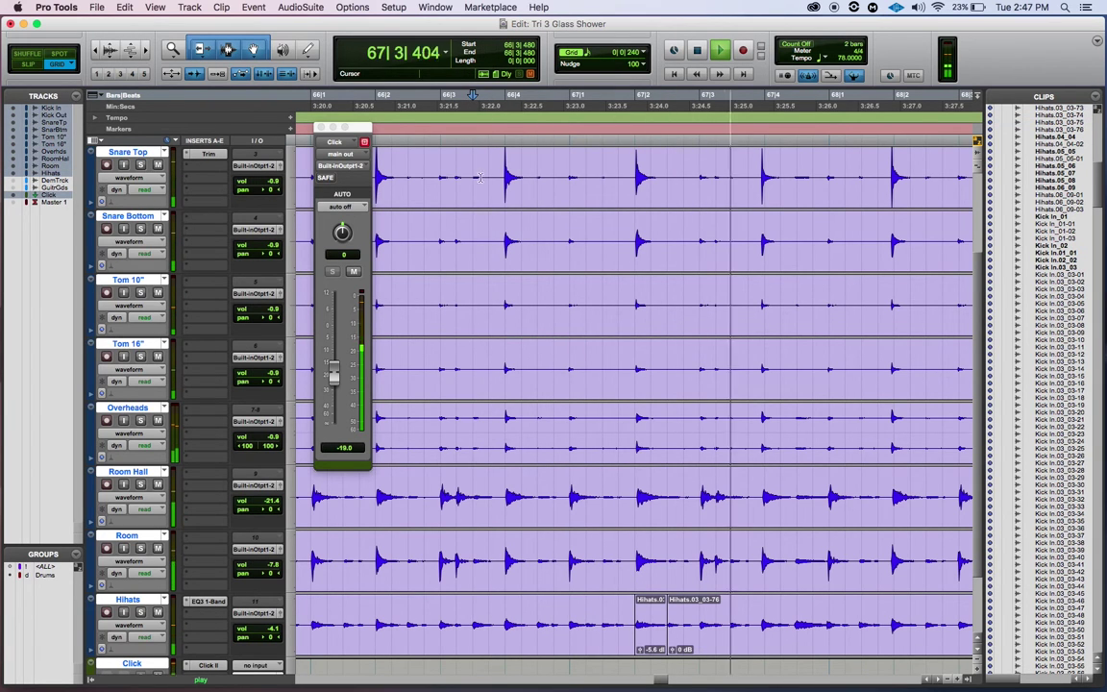
key(space)
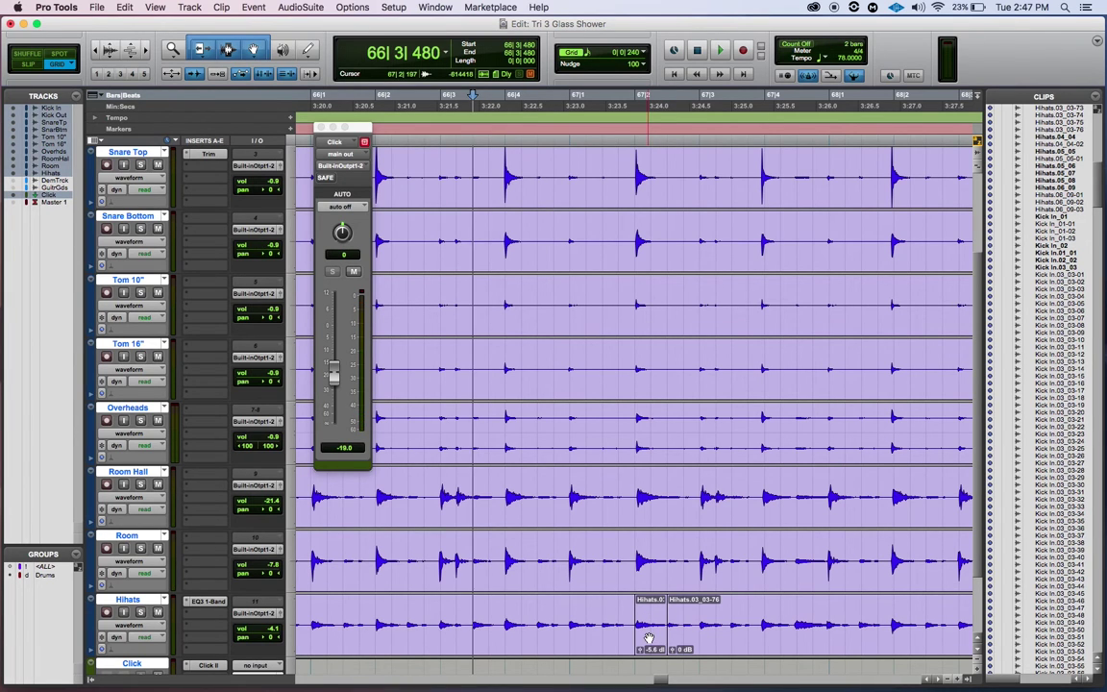
Lower the isolated hi-hat clip's gain to -7.5 dB and play it in context from 66|1|720
drag(642, 651, 644, 655)
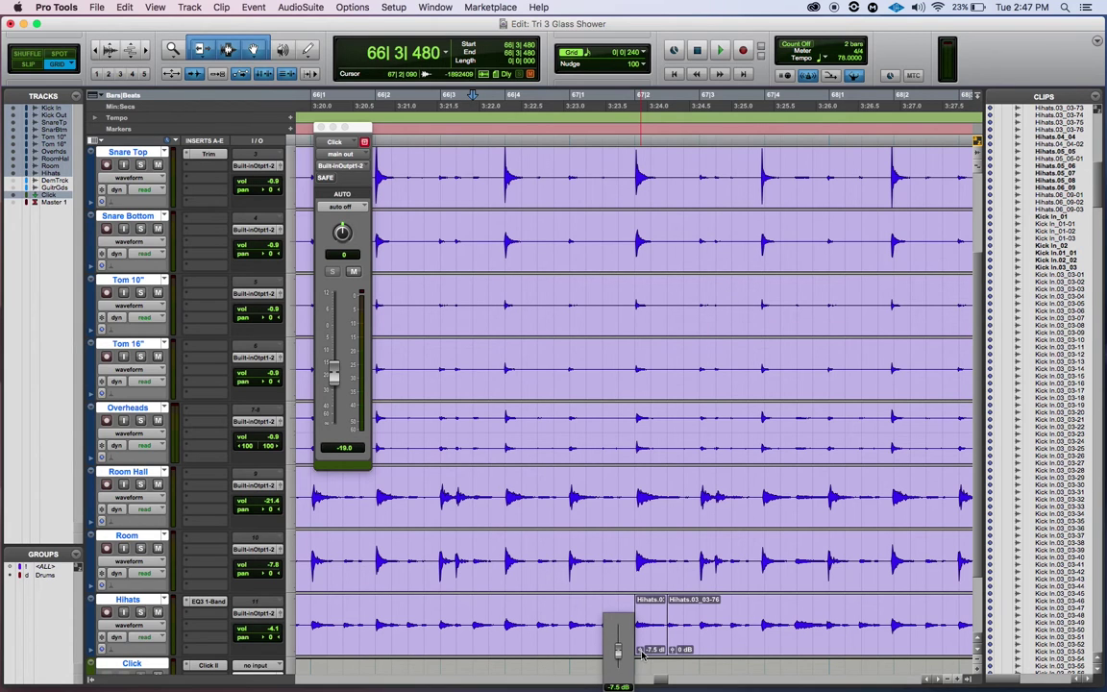
key(super+bracketright)
key(super+bracketright)
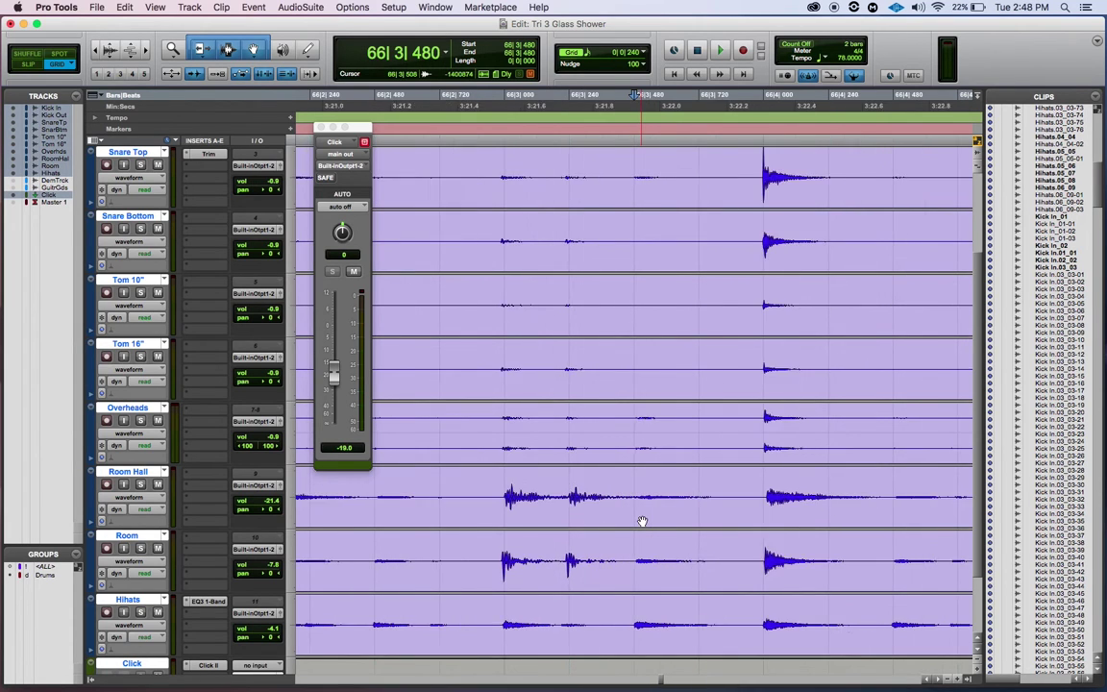
key(super+bracketright)
key(super+bracketleft)
key(super+bracketleft)
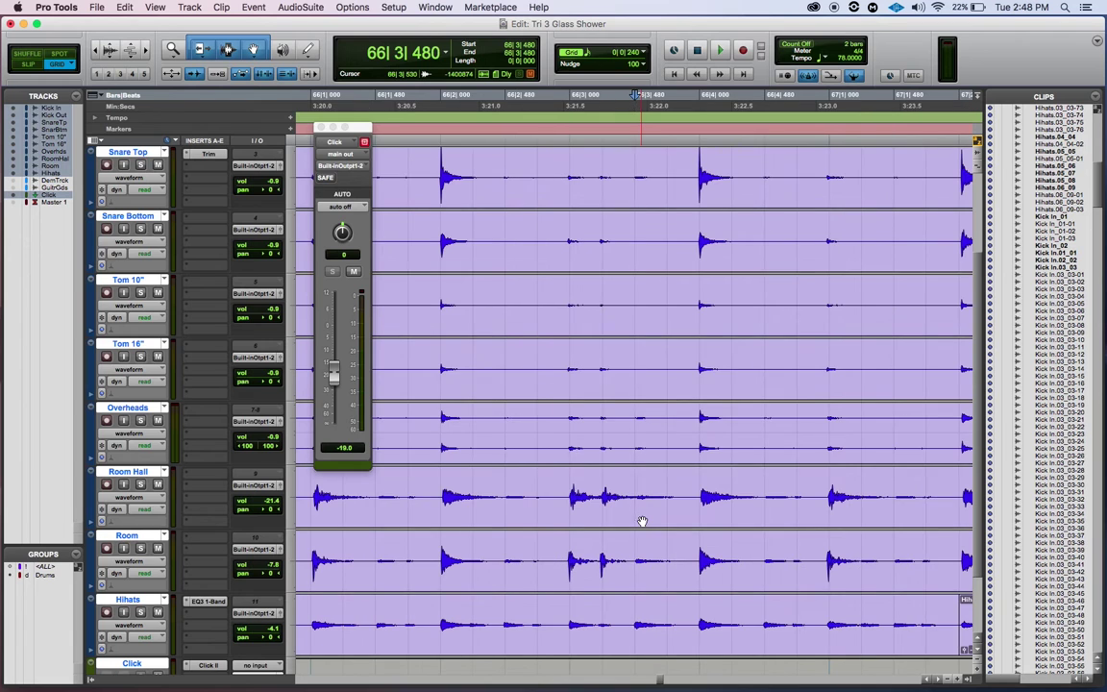
key(space)
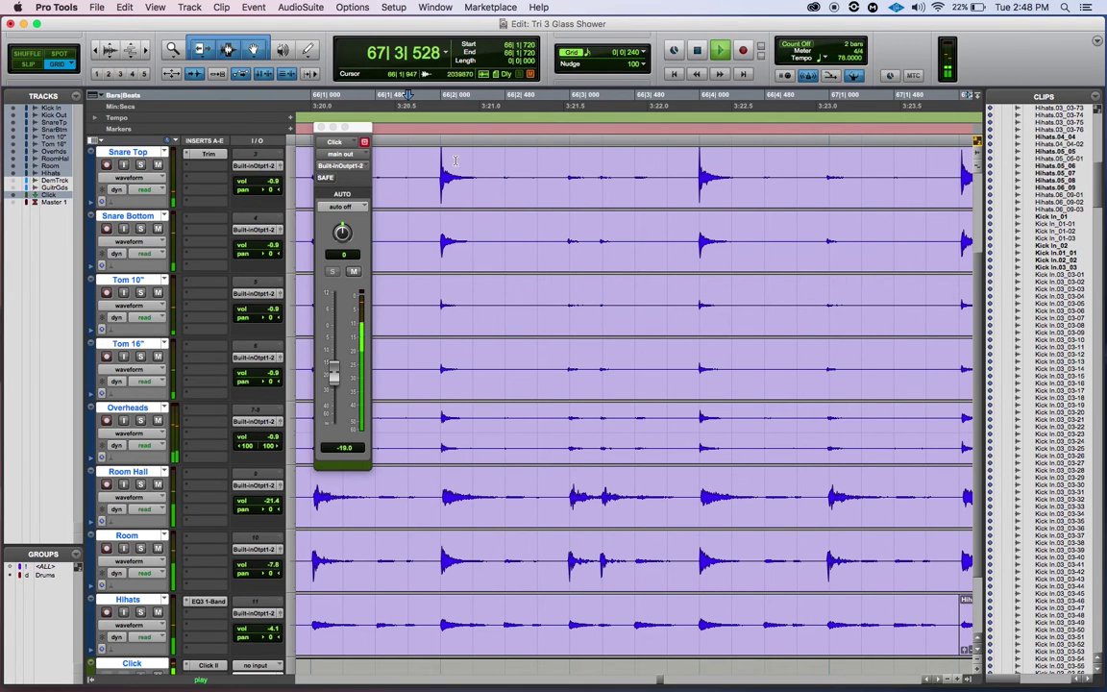
key(space)
Play the drums from the Bridge Solo marker at bar 65 through the adjusted hi-hat hit
scroll(657, 681, right, 5)
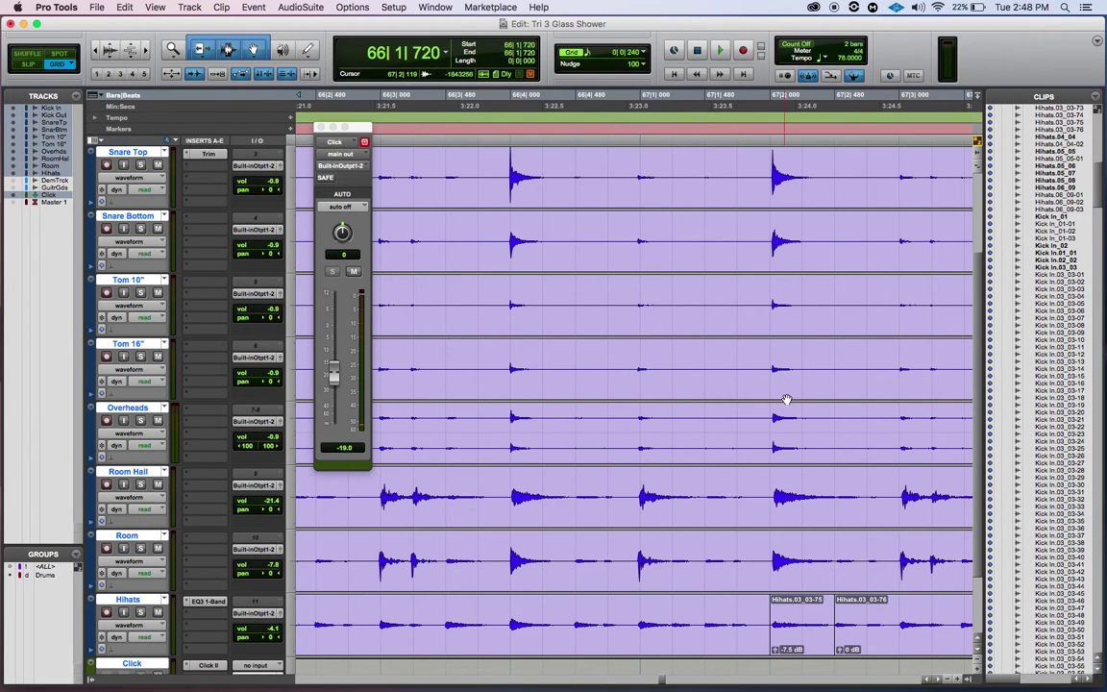
key(r)
key(r)
key(r)
key(r)
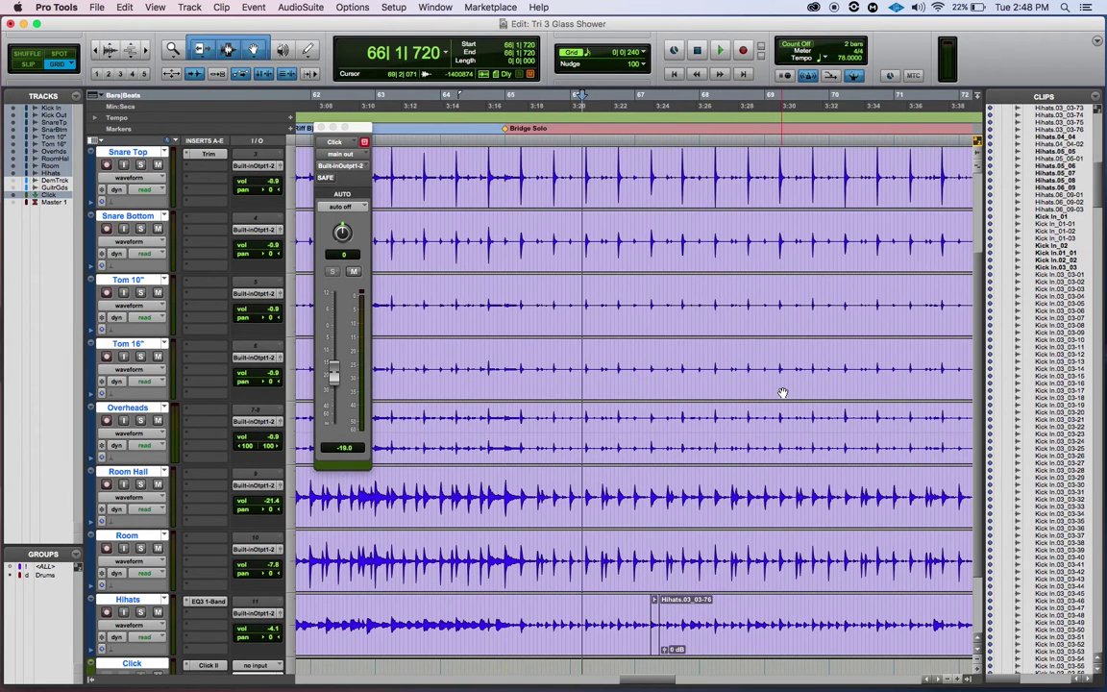
key(t)
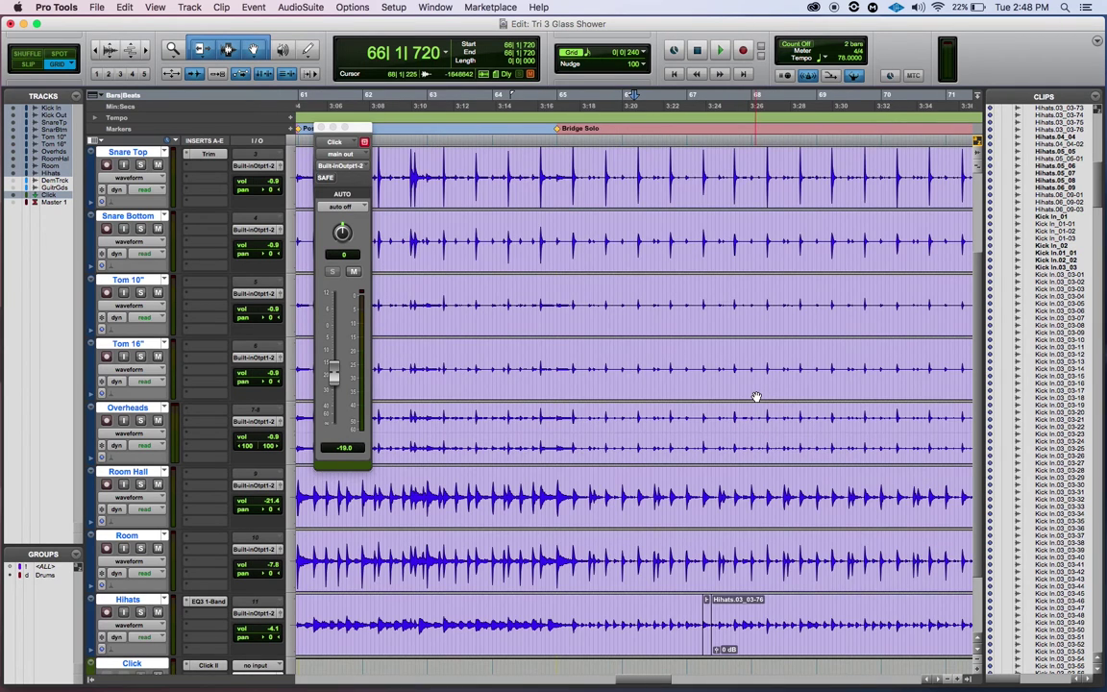
key(r)
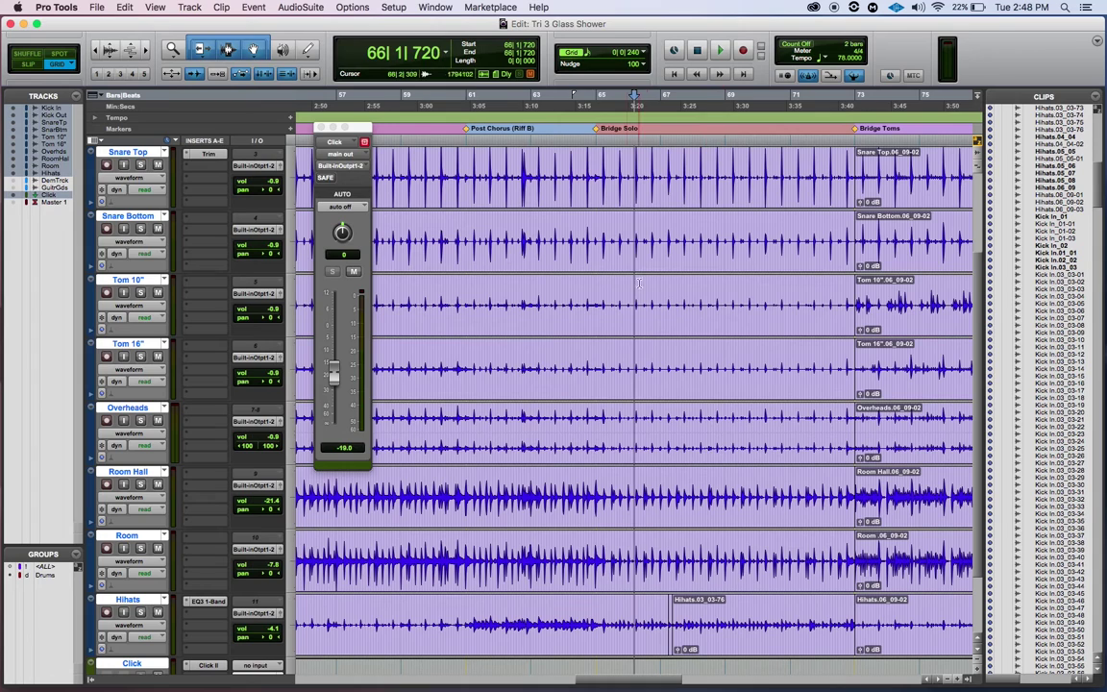
key(t)
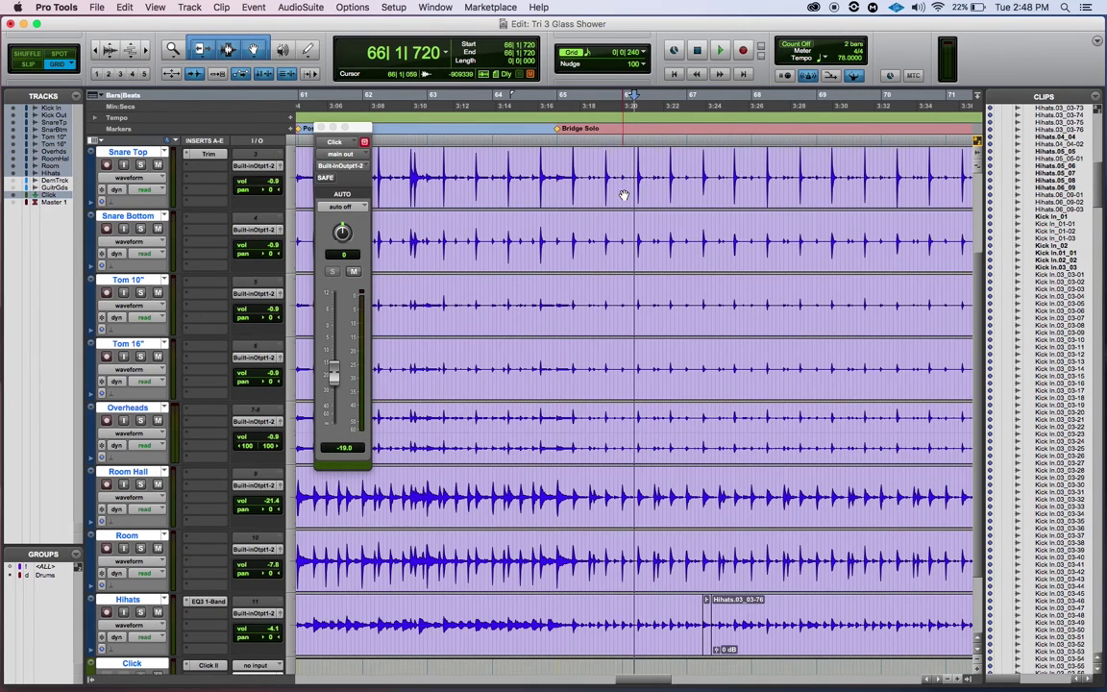
scroll(659, 680, right, 5)
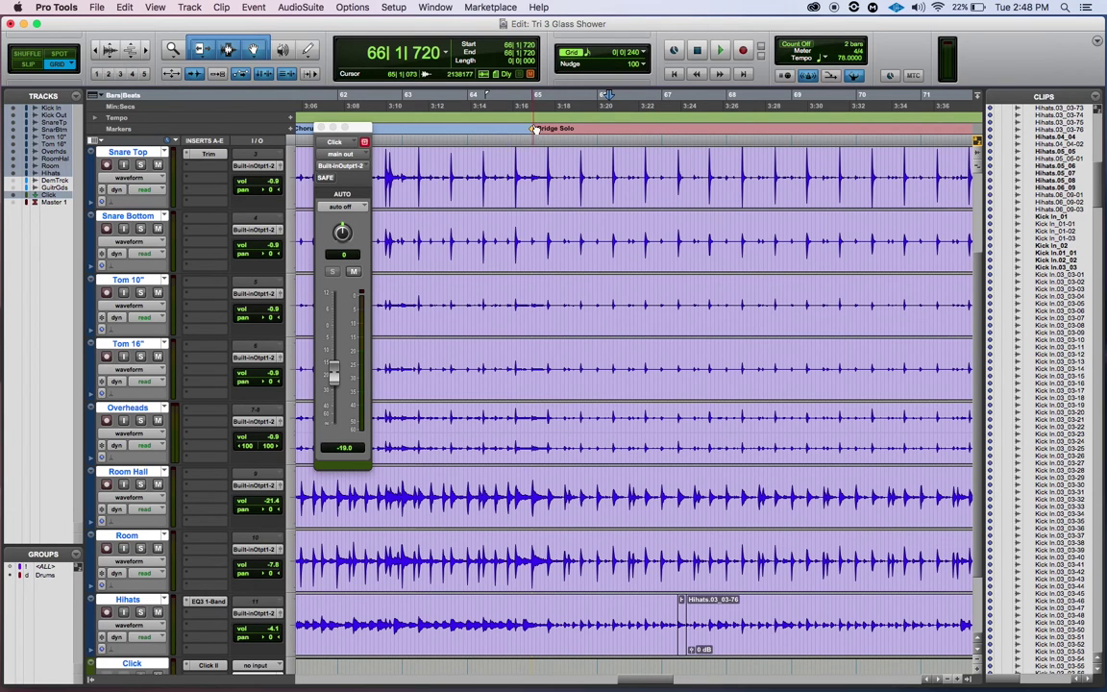
click(530, 139)
key(space)
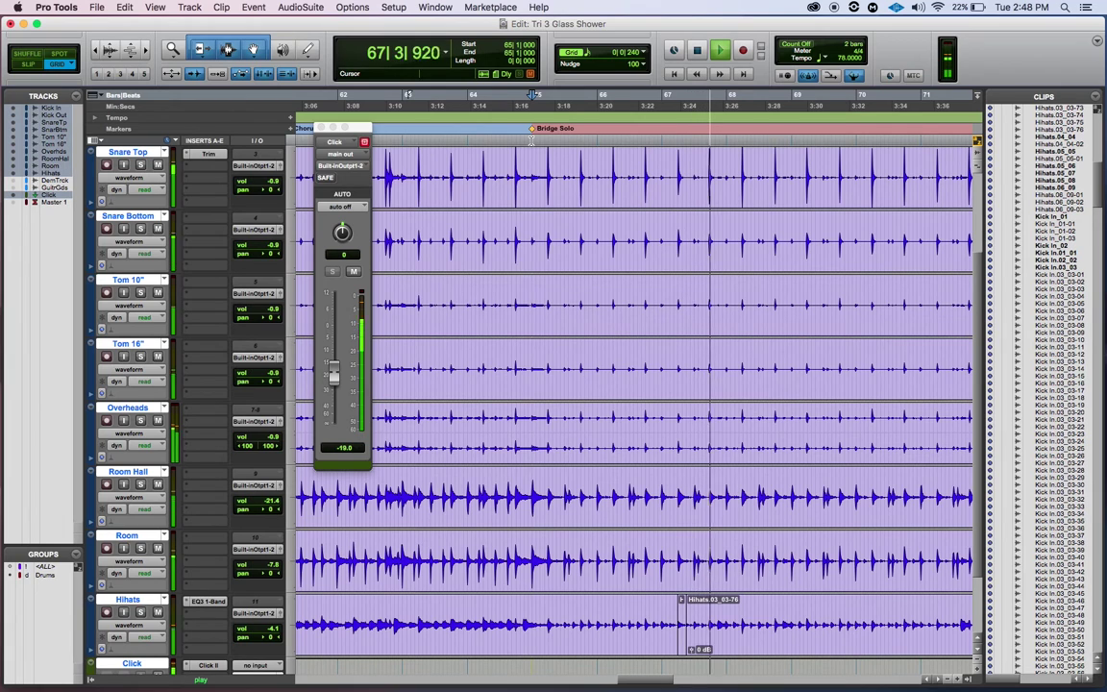
key(space)
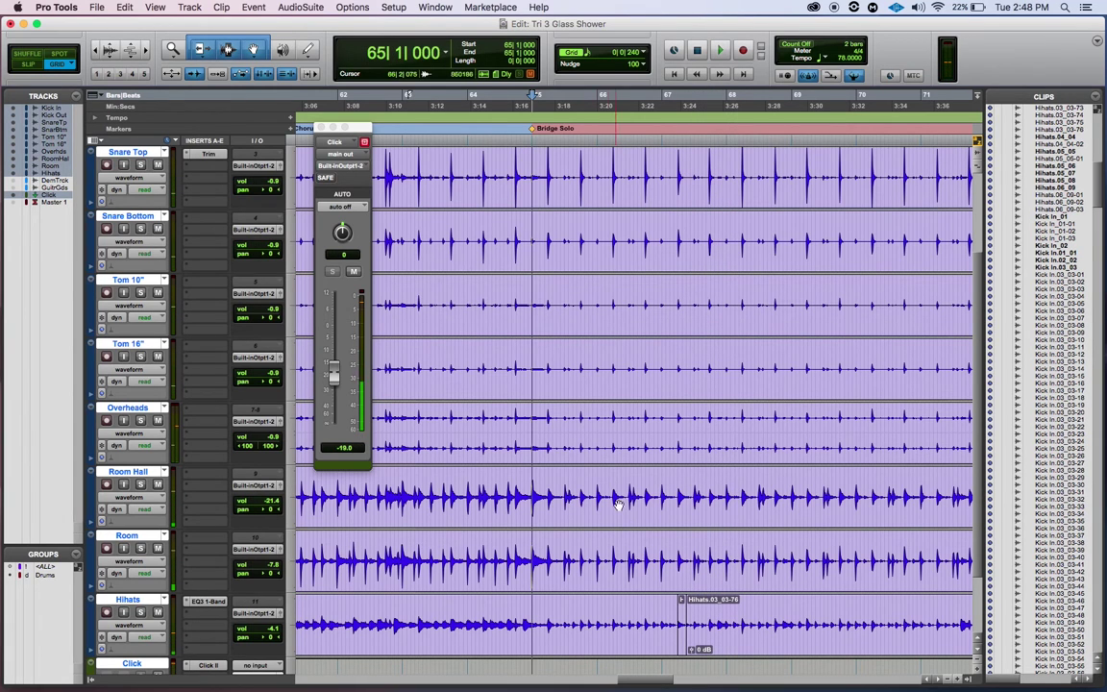
Replay the drums around the adjusted hi-hat hit from 66|3|240 and from the start of bar 67
click(632, 142)
key(space)
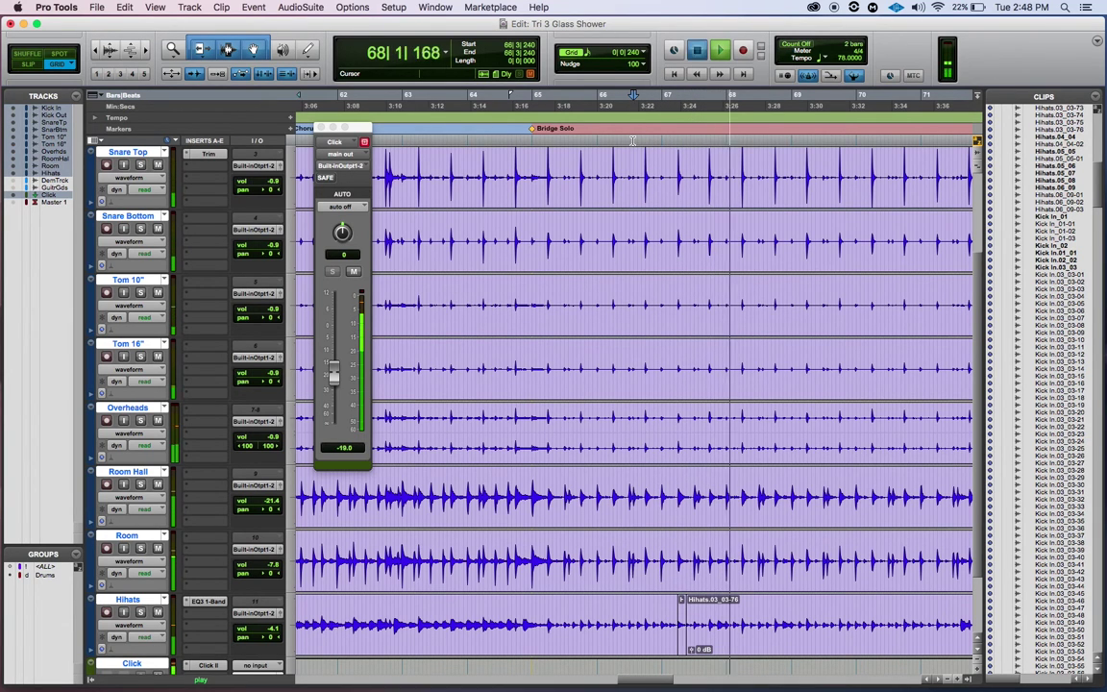
key(space)
key(super+bracketright)
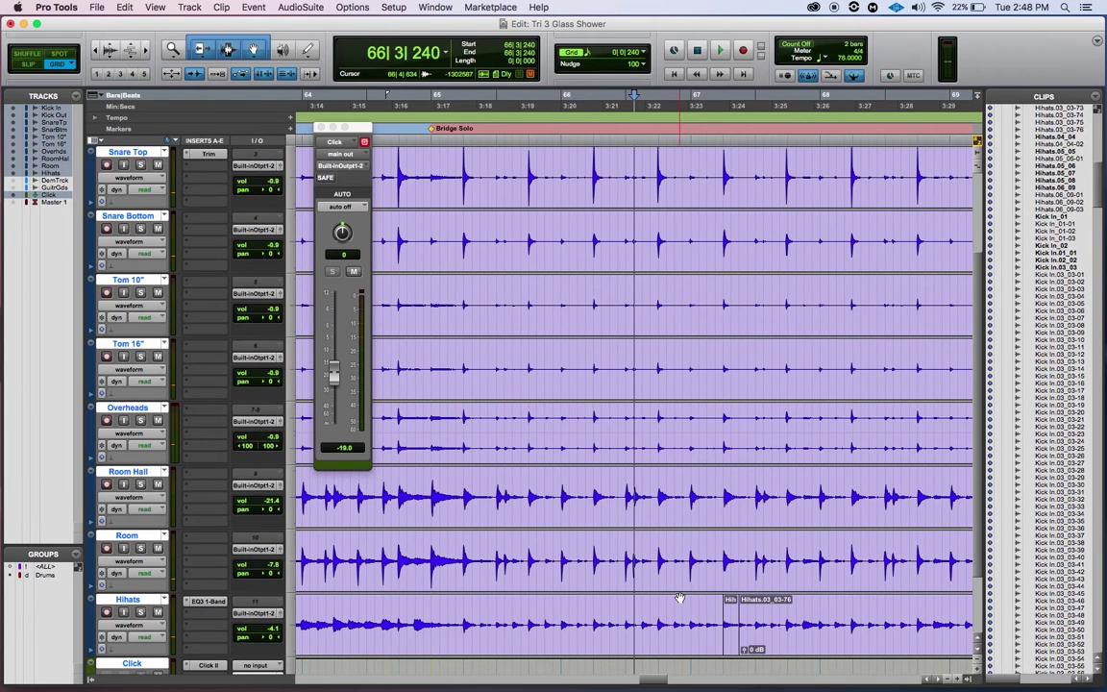
click(690, 142)
key(space)
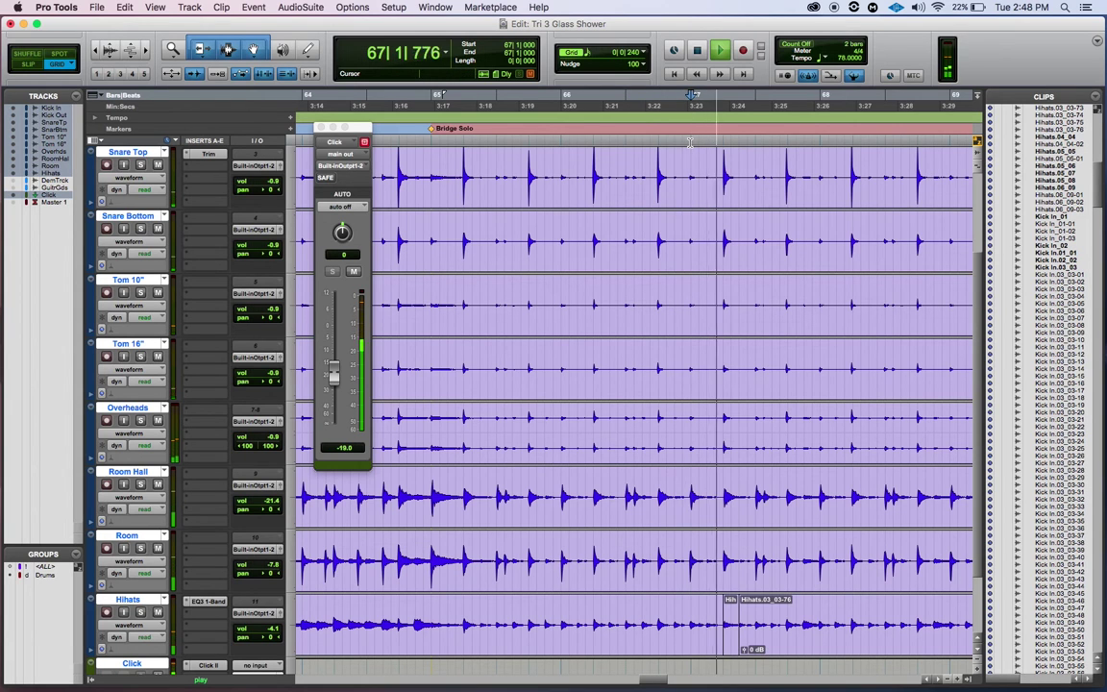
key(space)
key(space)
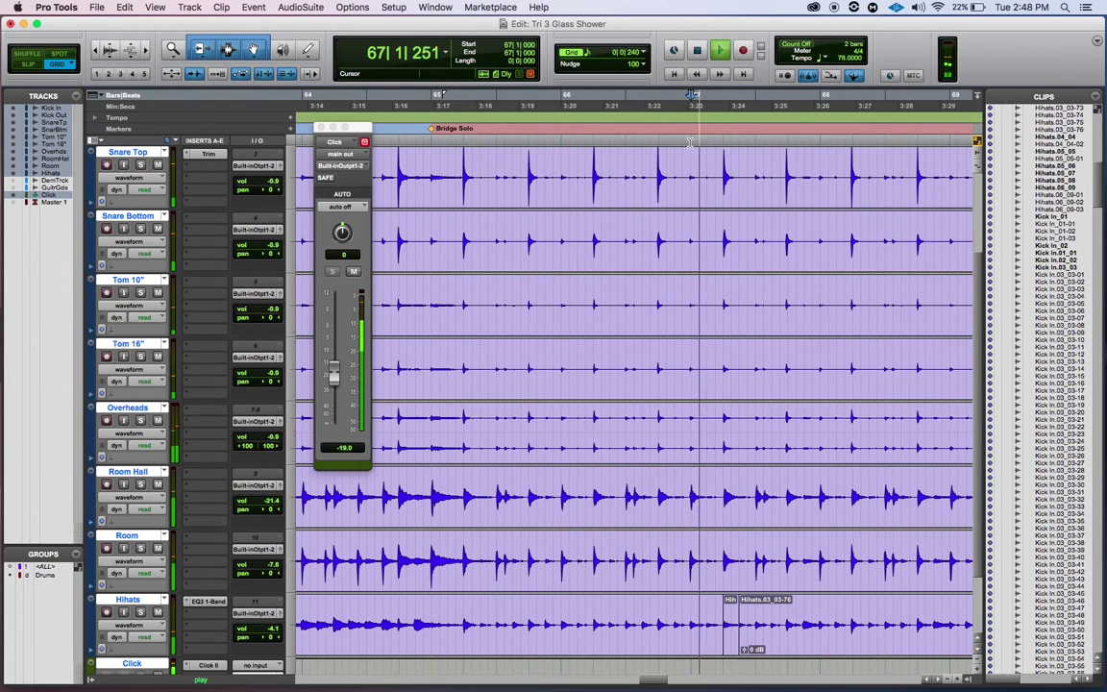
key(space)
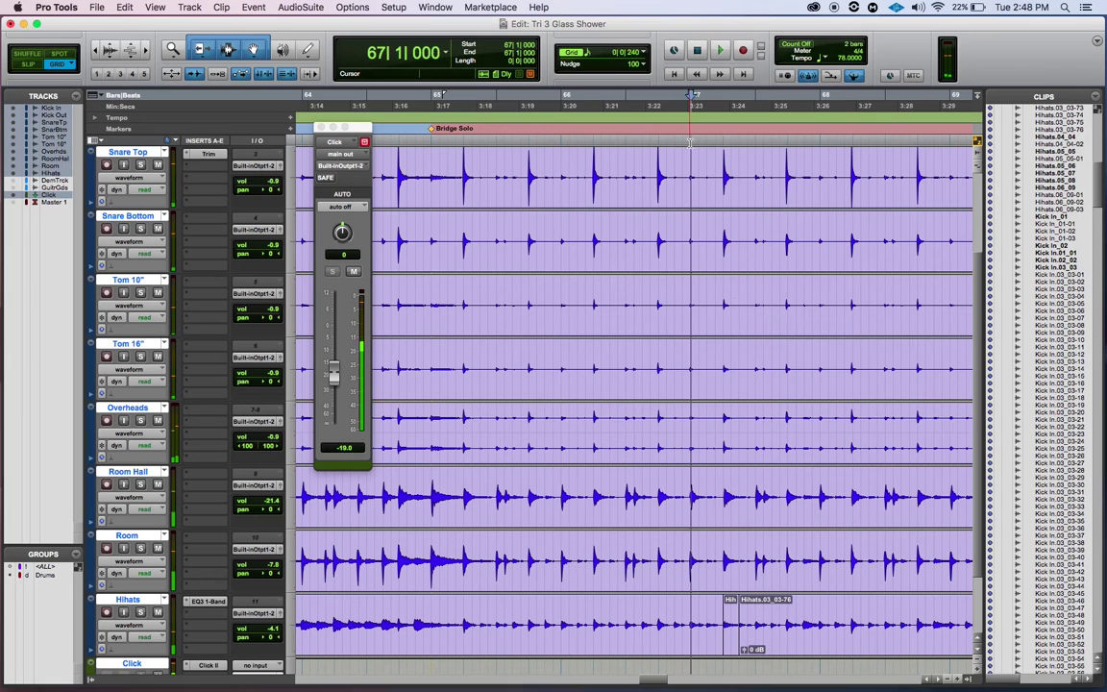
Play the drums from the start of bar 66 past the adjusted hi-hat clip
click(562, 138)
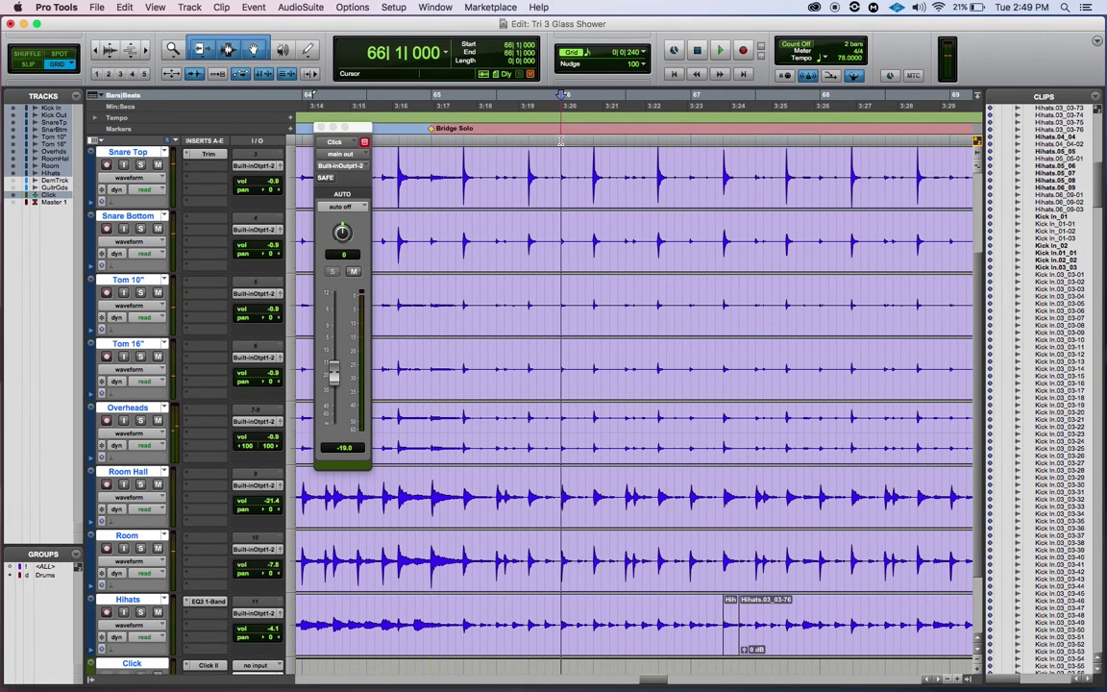
key(space)
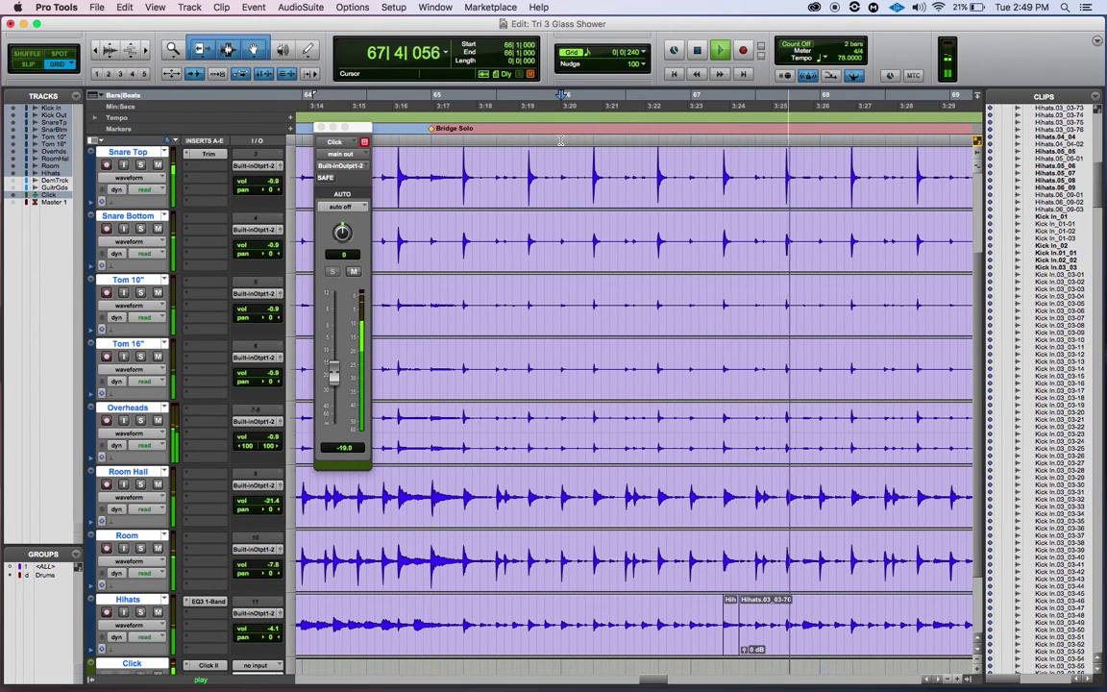
key(space)
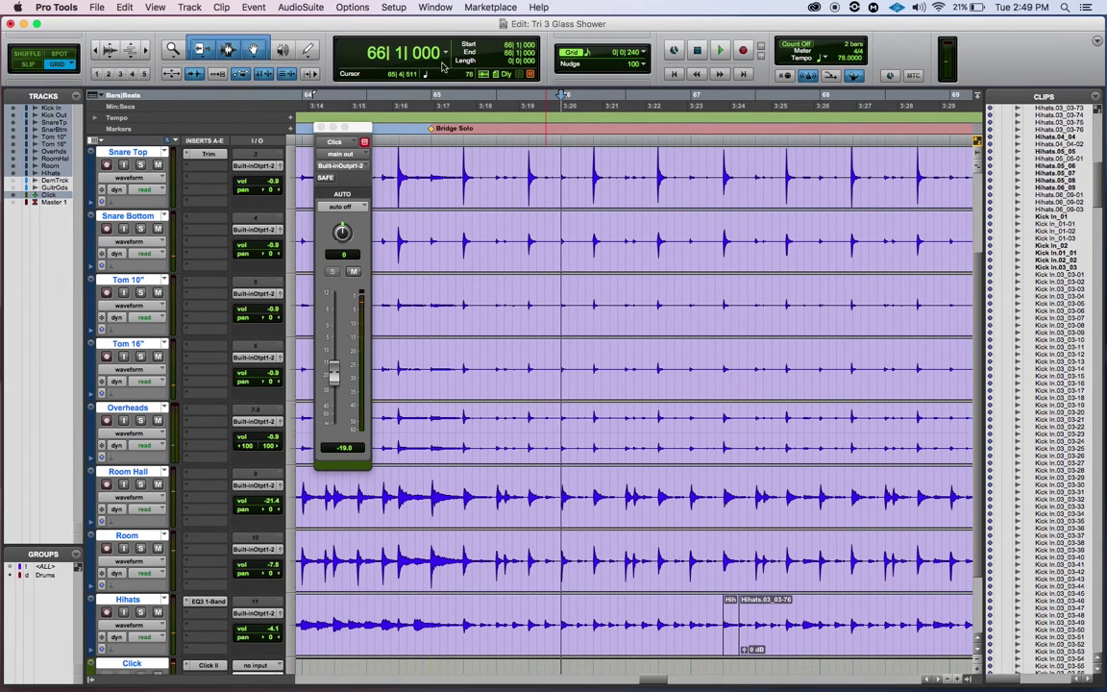
Extend the selection from bar 66 to bar 68 and consolidate the drum clips within it
click(506, 54)
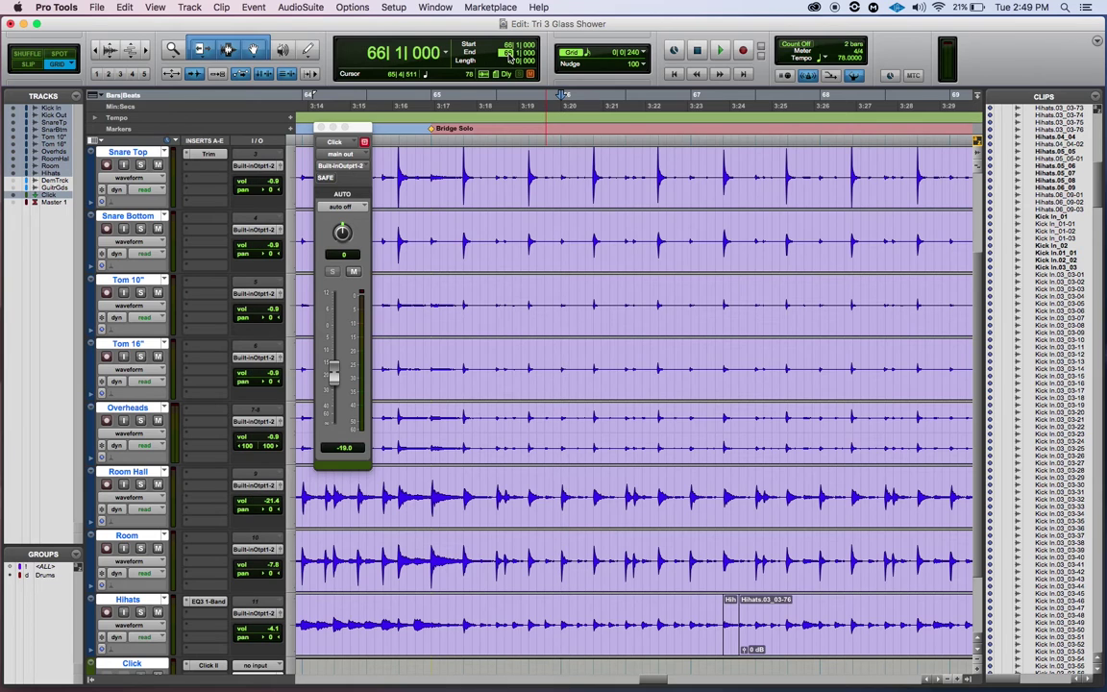
text(68)
key(Return)
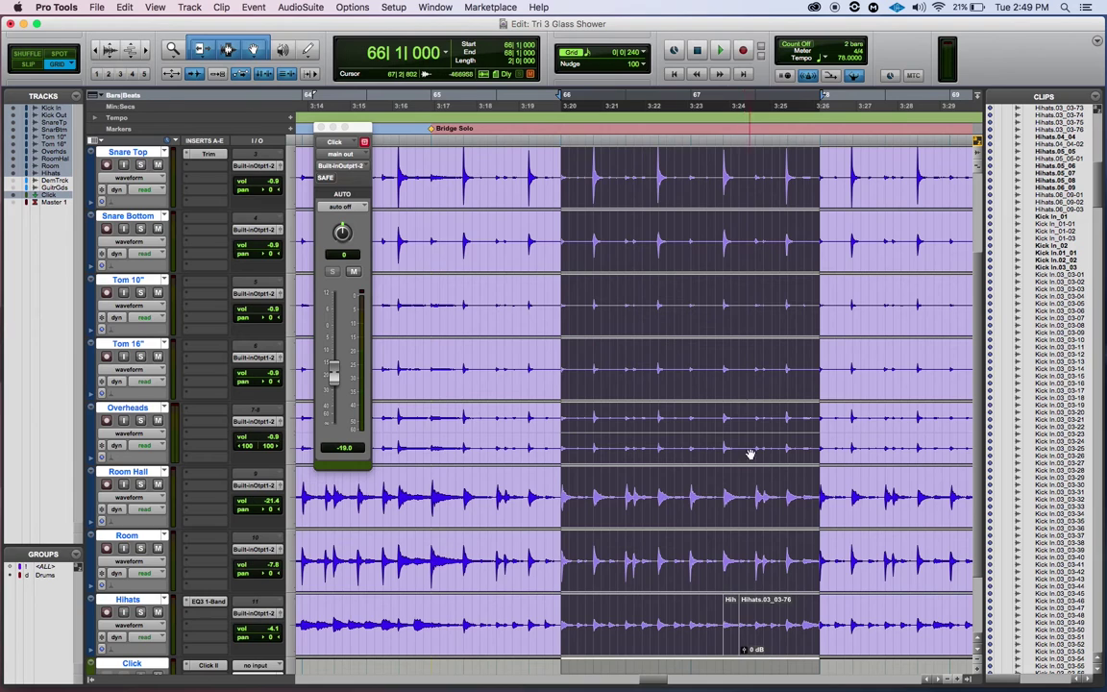
scroll(757, 589, down, 1)
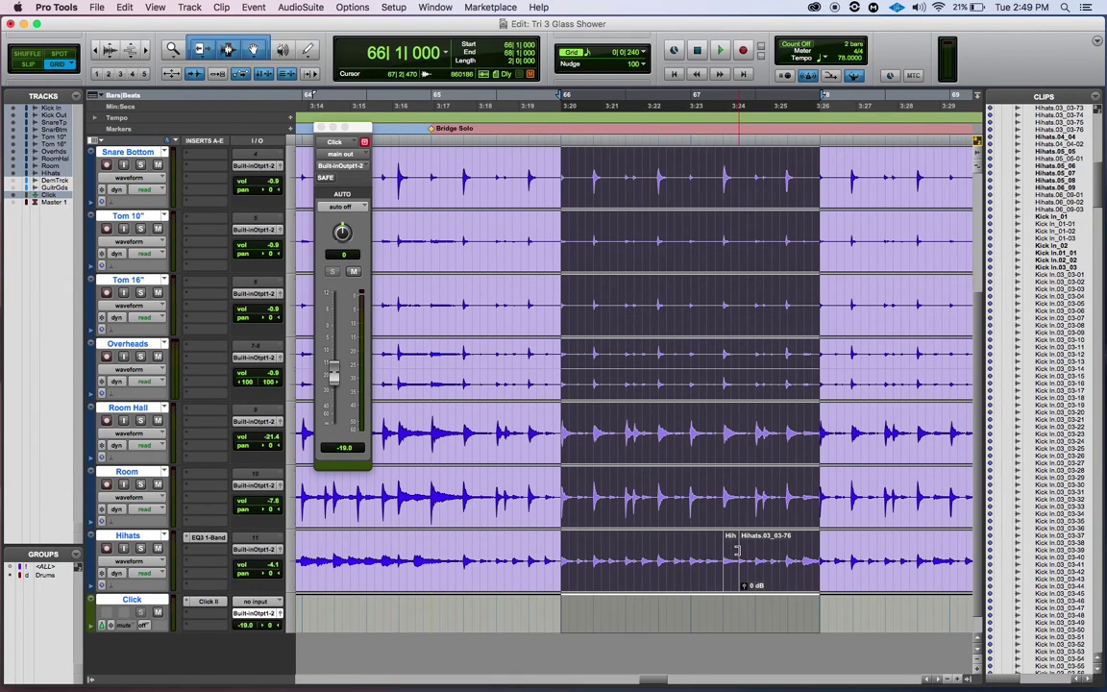
key(super+e)
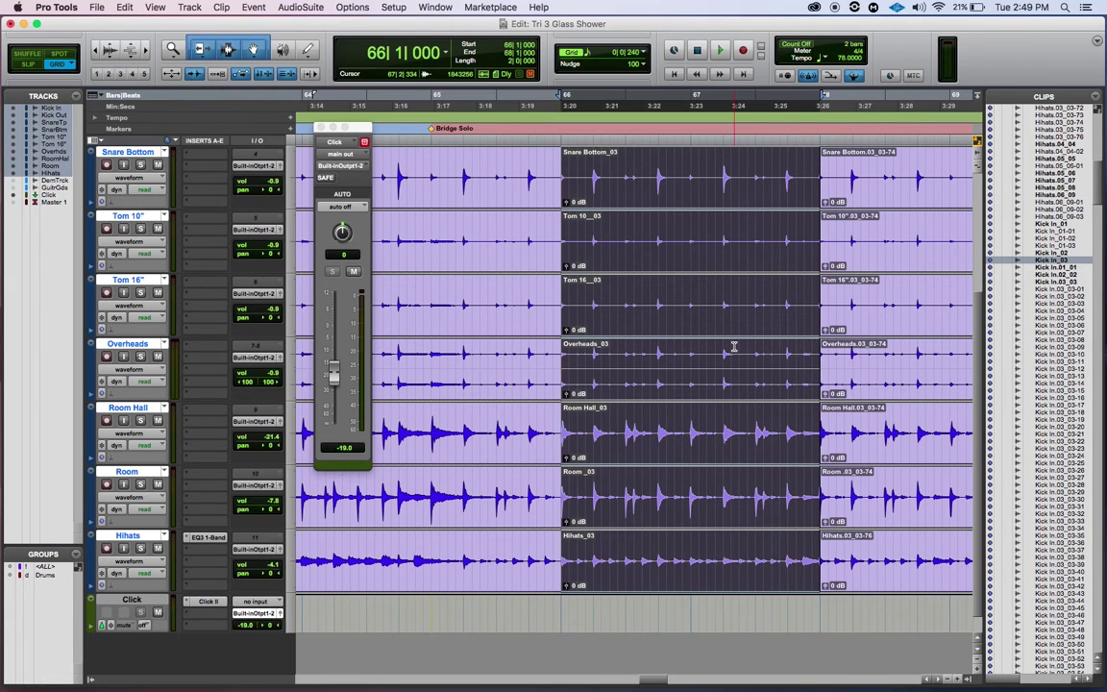
Open Beat Detective, choose Bar | Beat Marker Generation and analyze the selected drum clips with Enhanced Resolution
key(super+8)
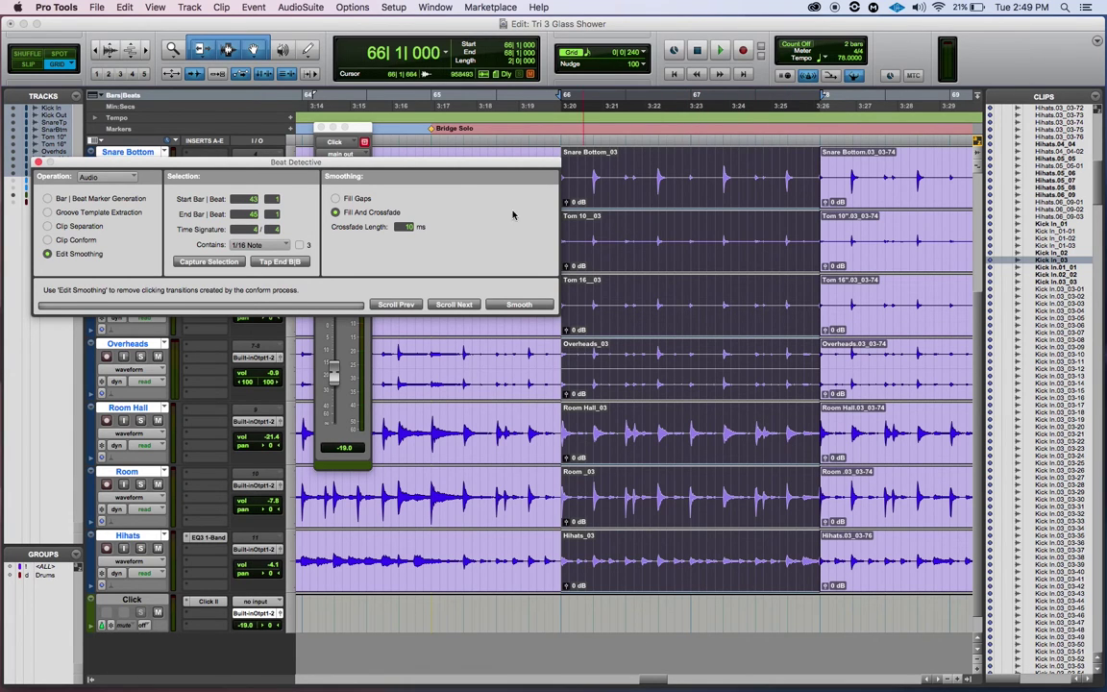
drag(467, 165, 455, 158)
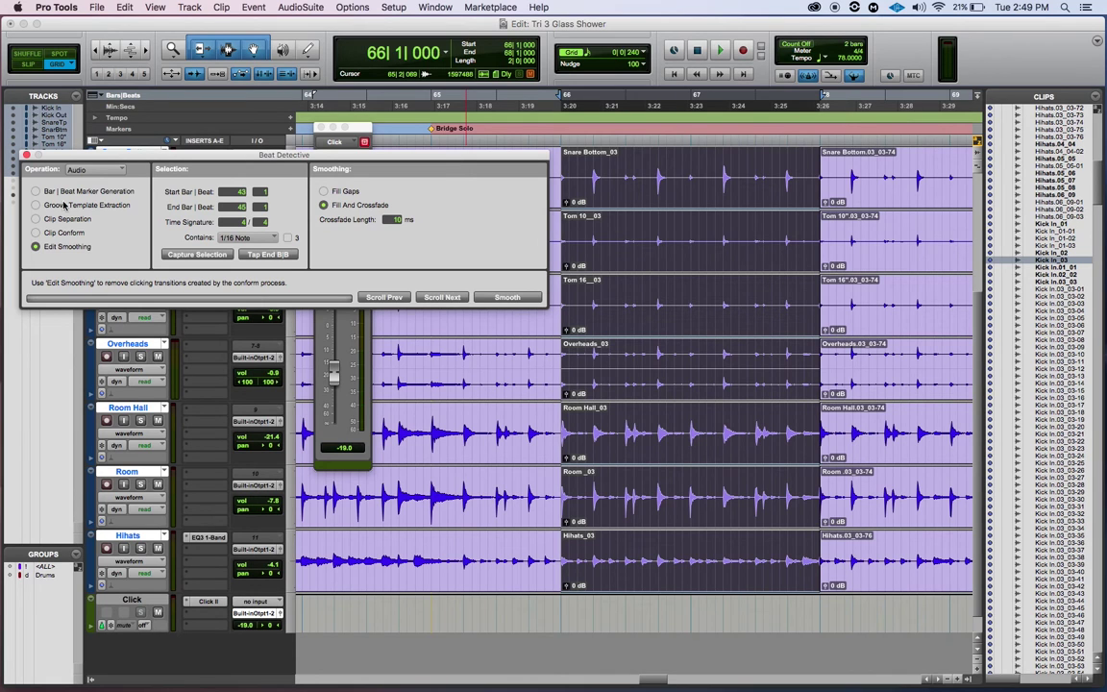
click(36, 191)
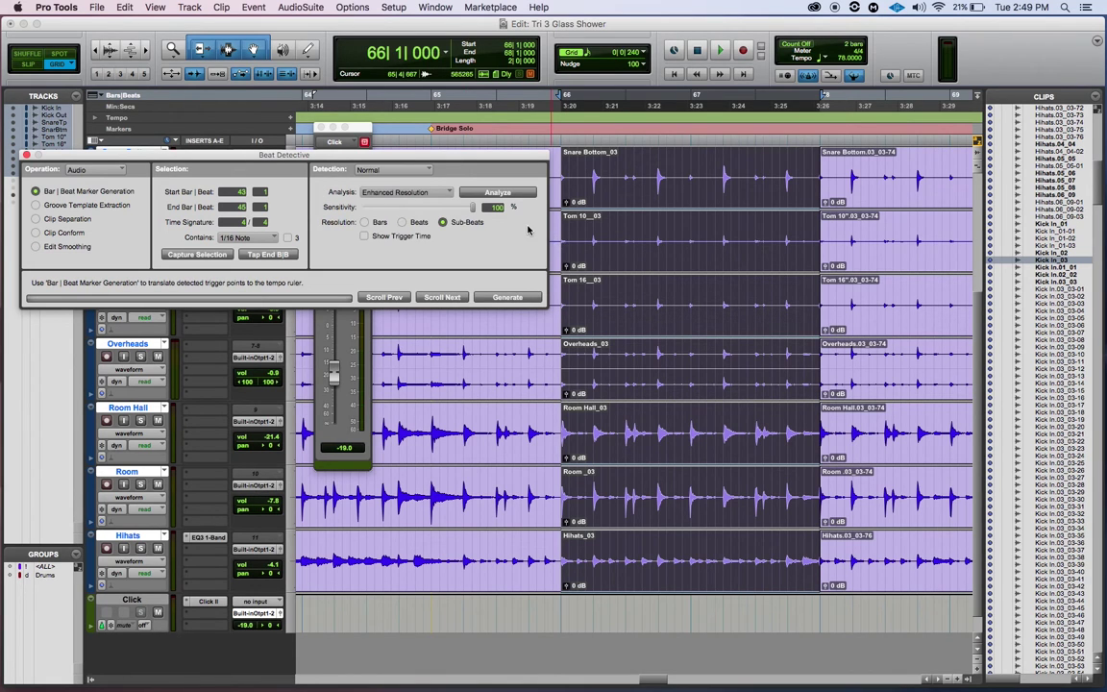
click(507, 298)
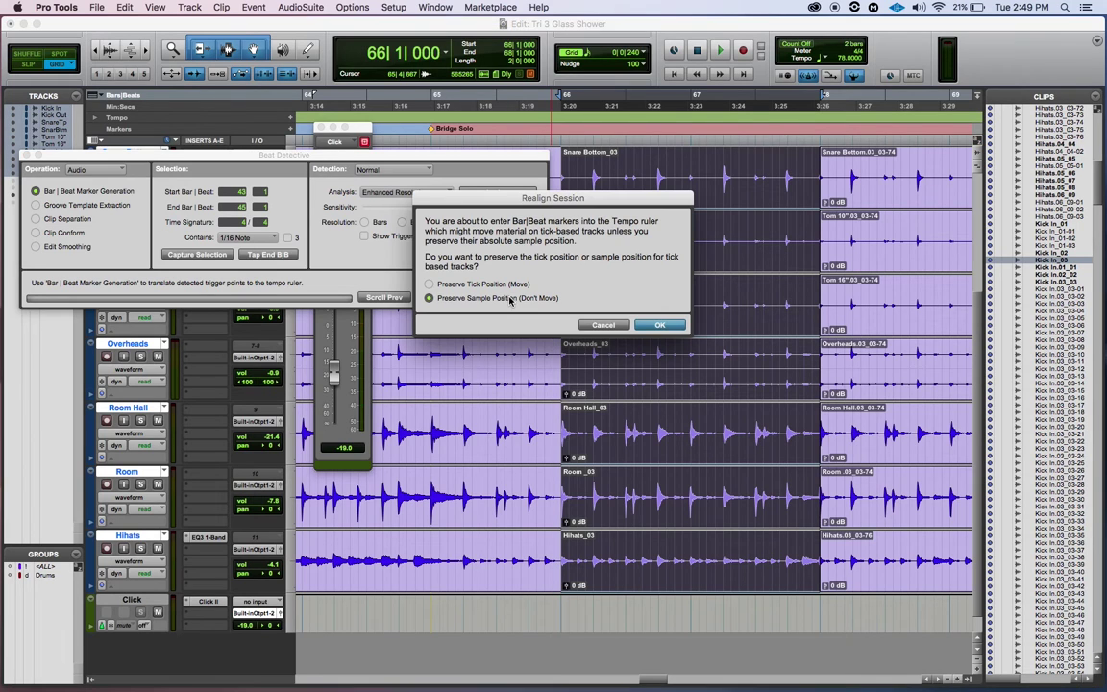
click(603, 326)
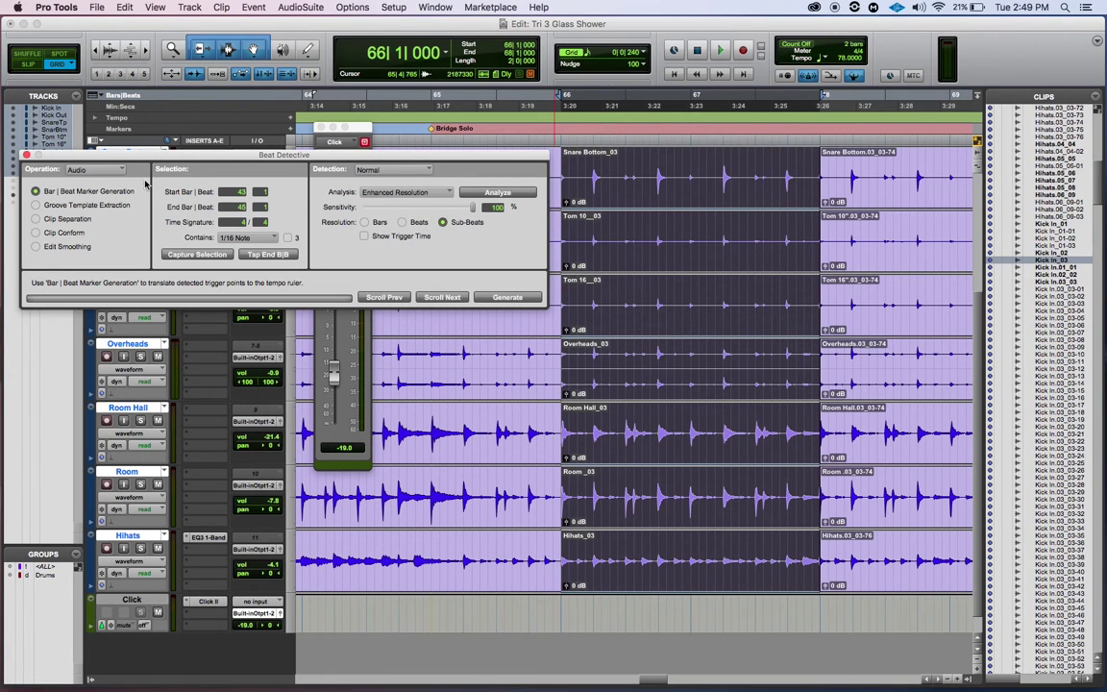
click(509, 193)
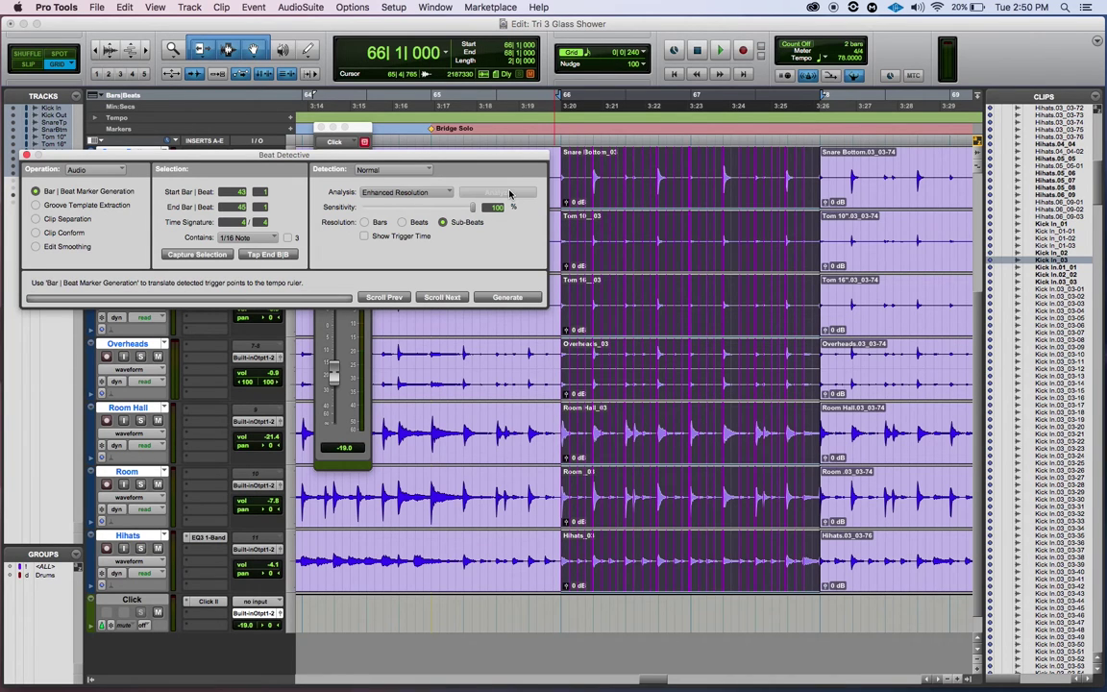
Examine the detected beat triggers against the drum transients from bar 66 to bar 68
key(super+bracketright)
key(super+bracketright)
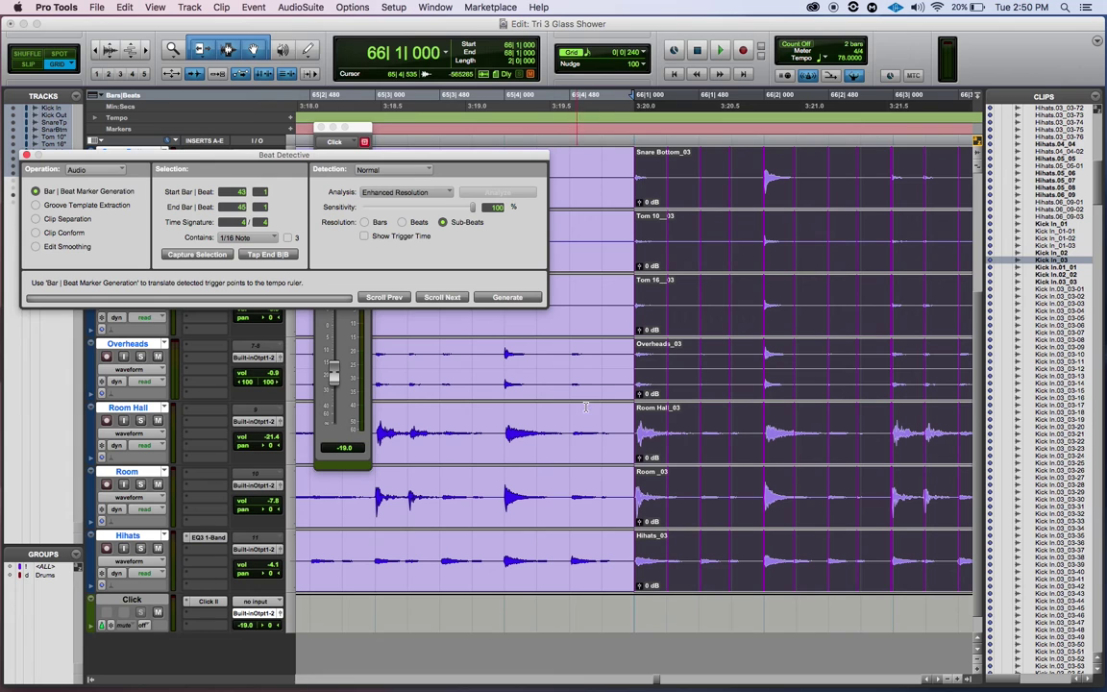
drag(658, 678, 664, 684)
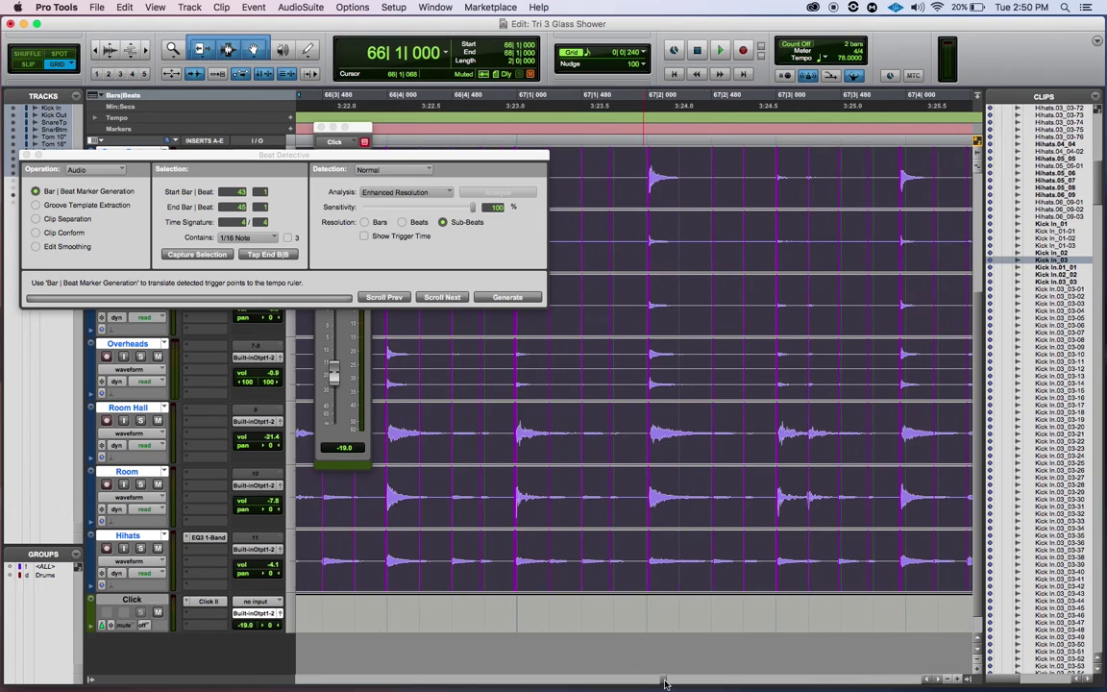
key(super+bracketleft)
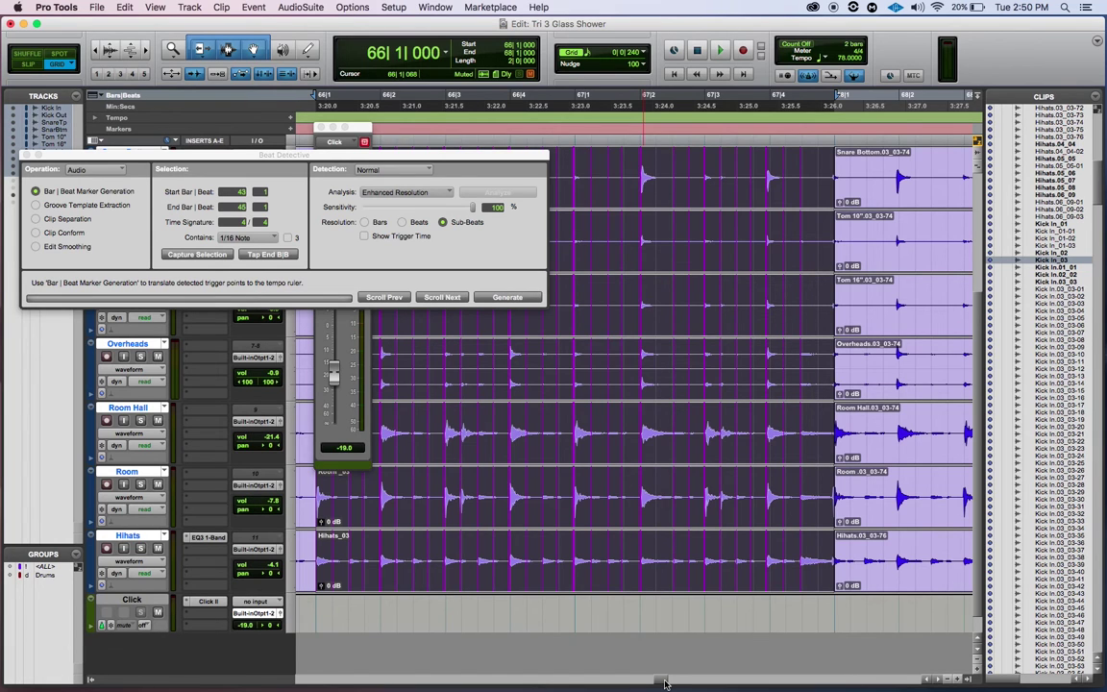
key(super+bracketright)
key(super+bracketright)
key(super+bracketright)
key(super+bracketright)
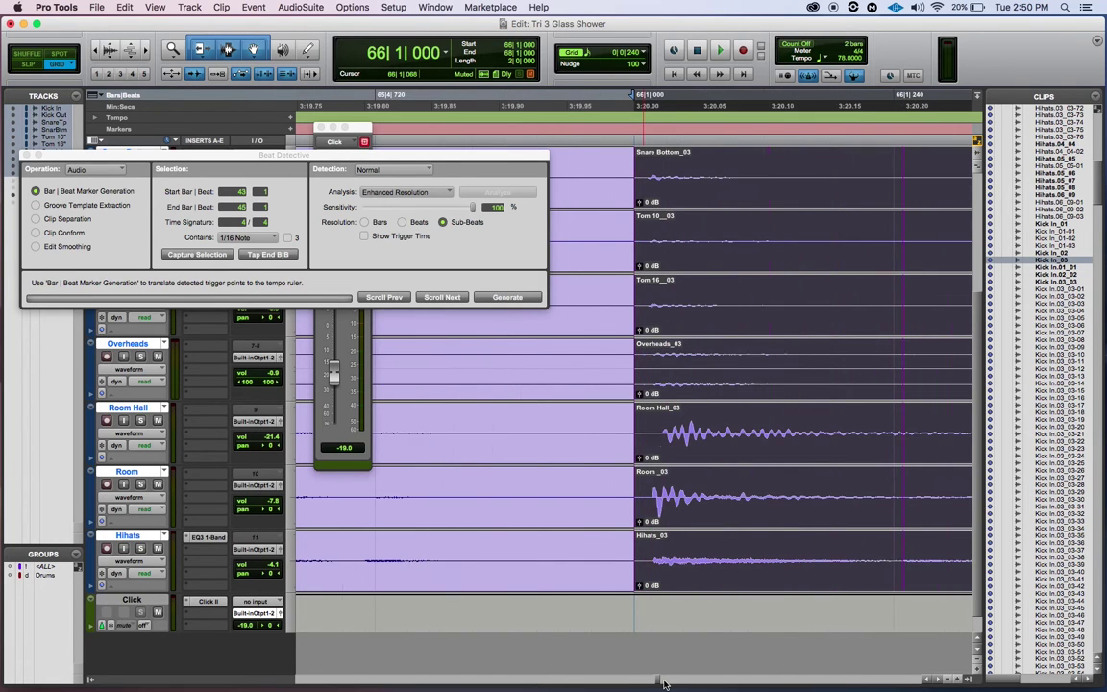
key(super+bracketleft)
key(super+bracketleft)
key(super+bracketleft)
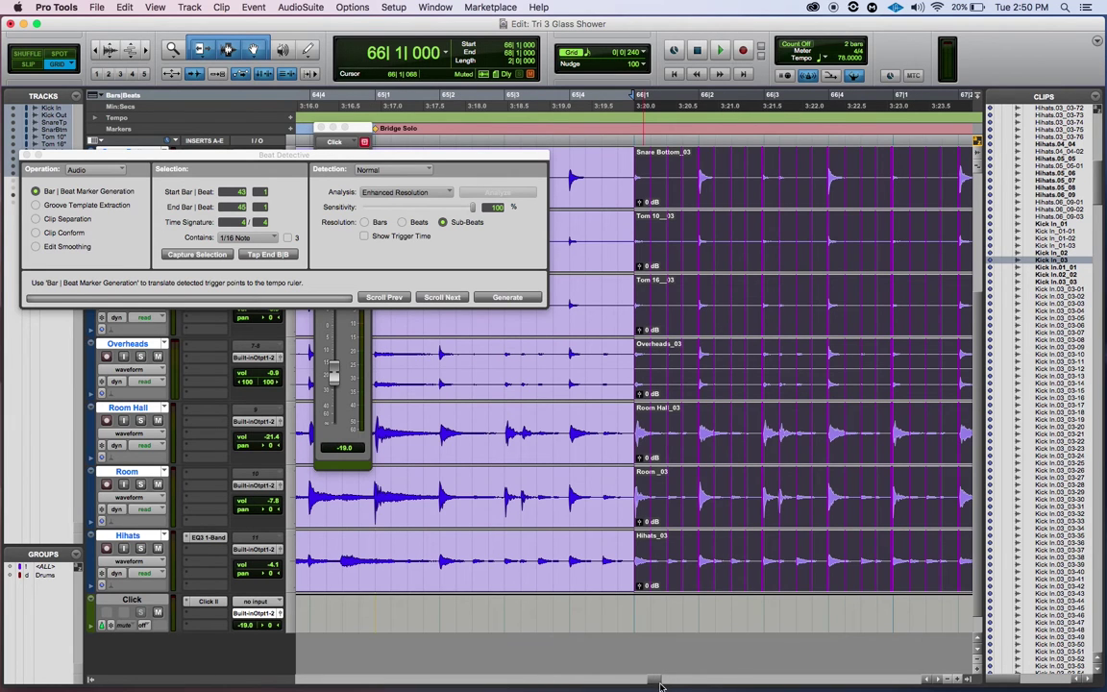
key(super+bracketright)
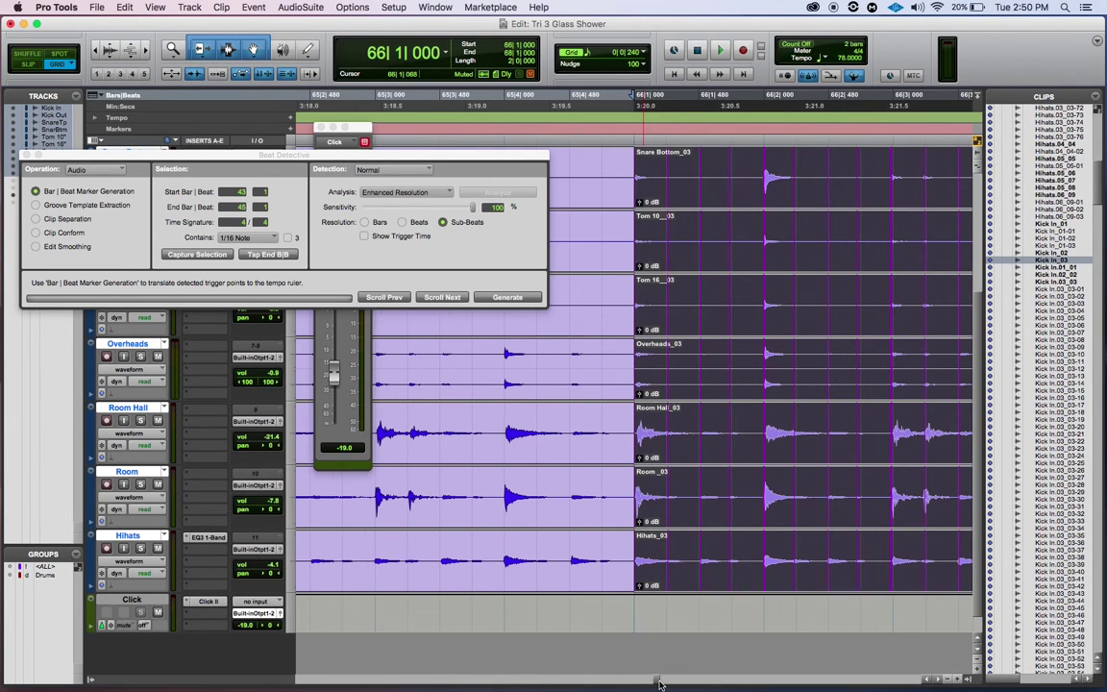
drag(659, 683, 668, 683)
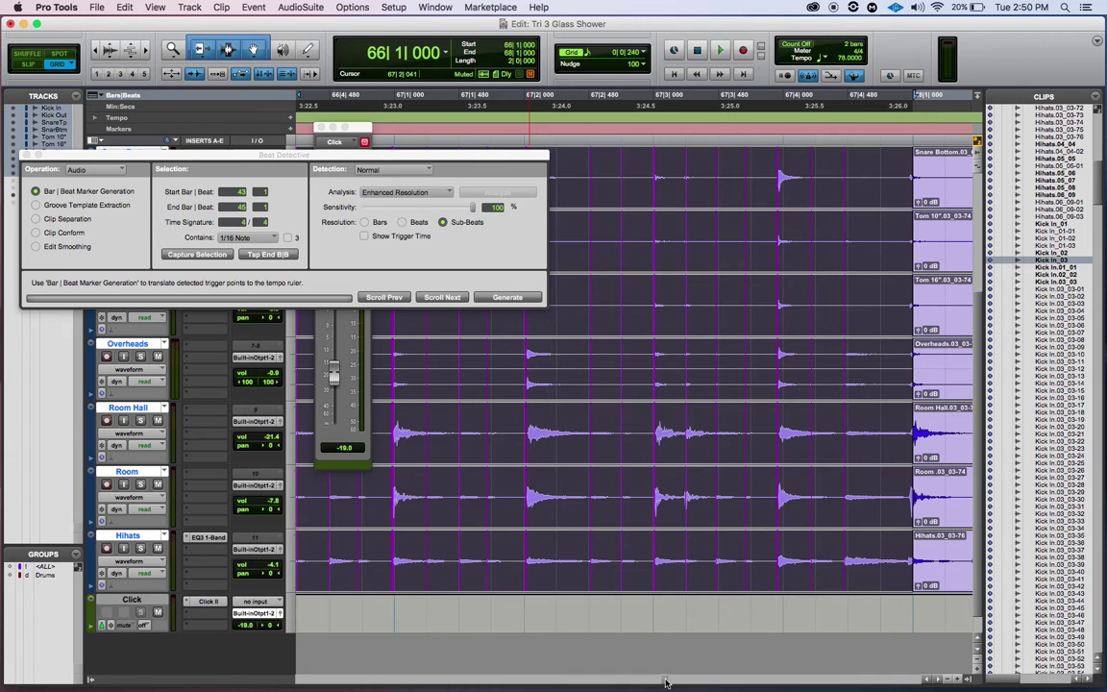
drag(666, 683, 661, 681)
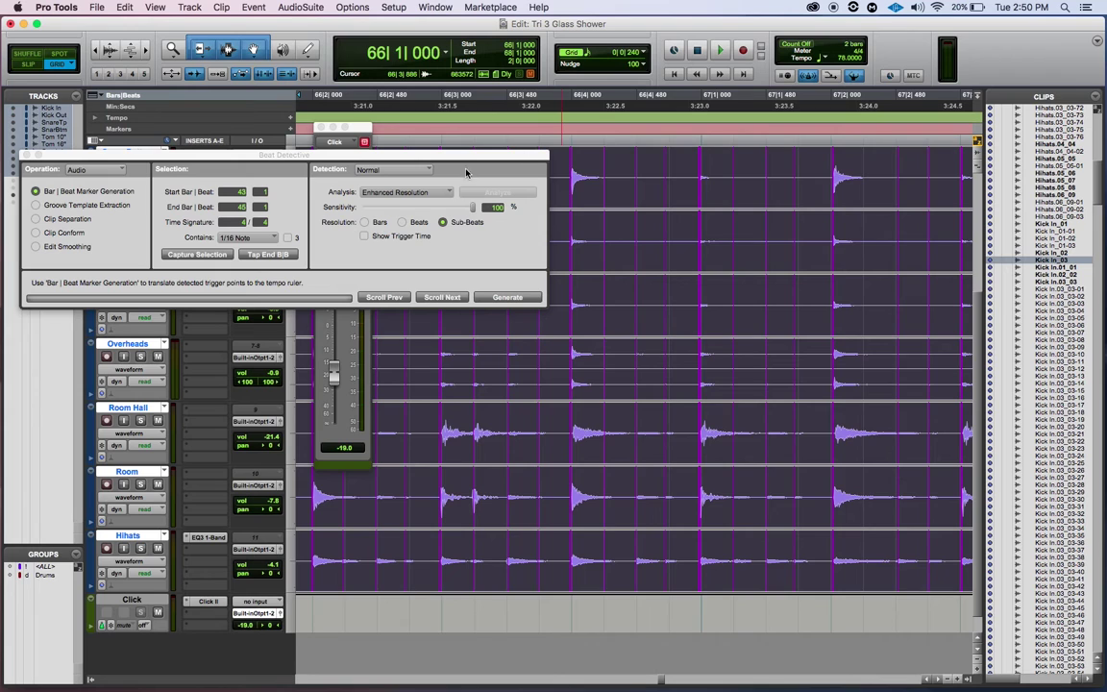
Lower the trigger detection sensitivity to 37%, auditioning the selected bars from bar 66 to judge the setting
drag(472, 207, 383, 211)
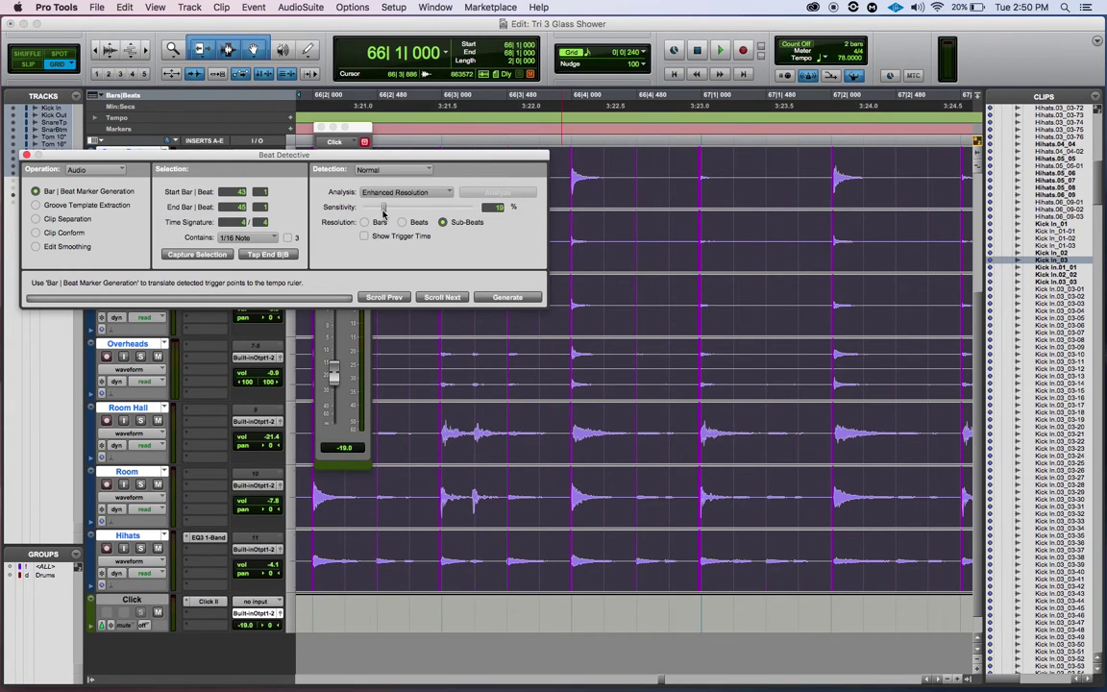
key(space)
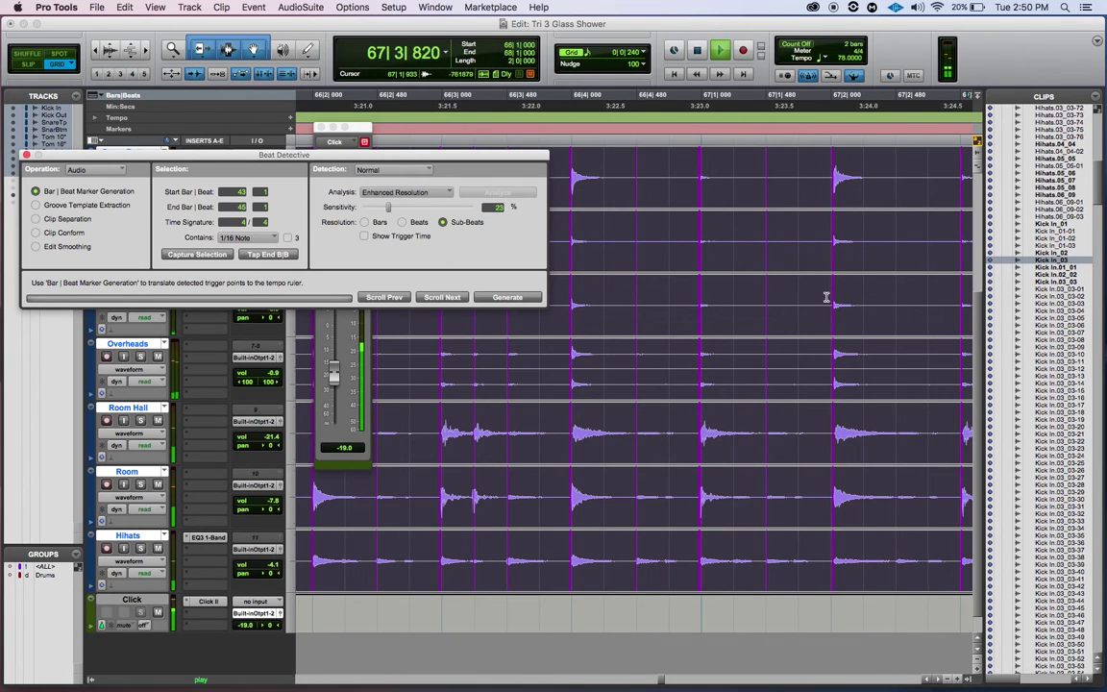
key(space)
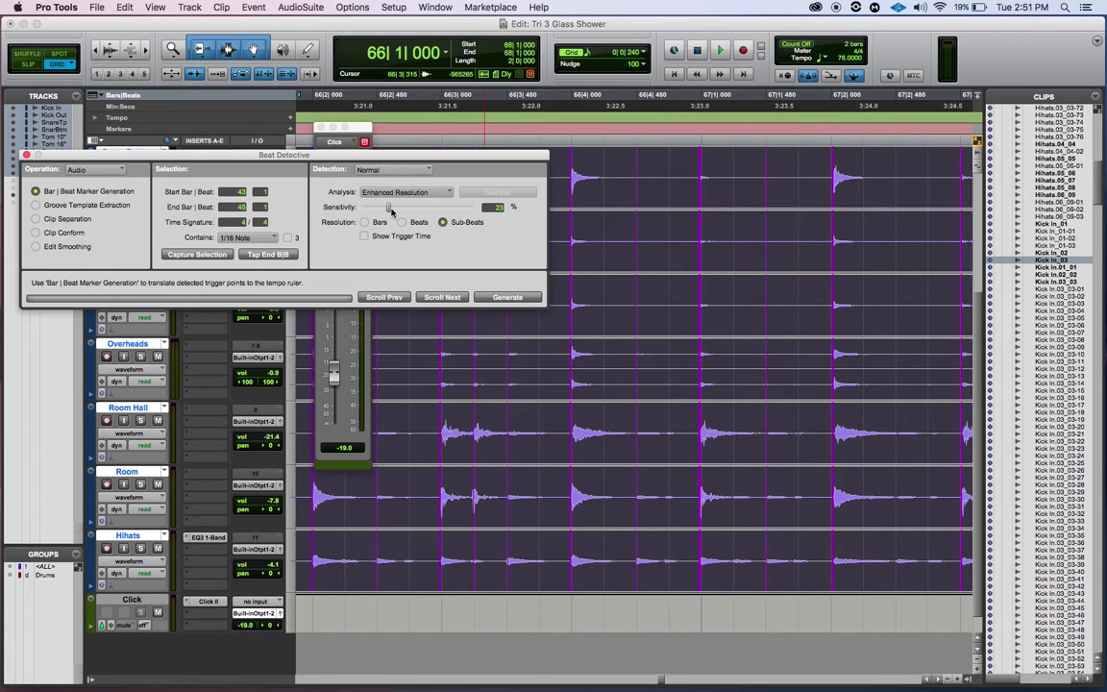
key(space)
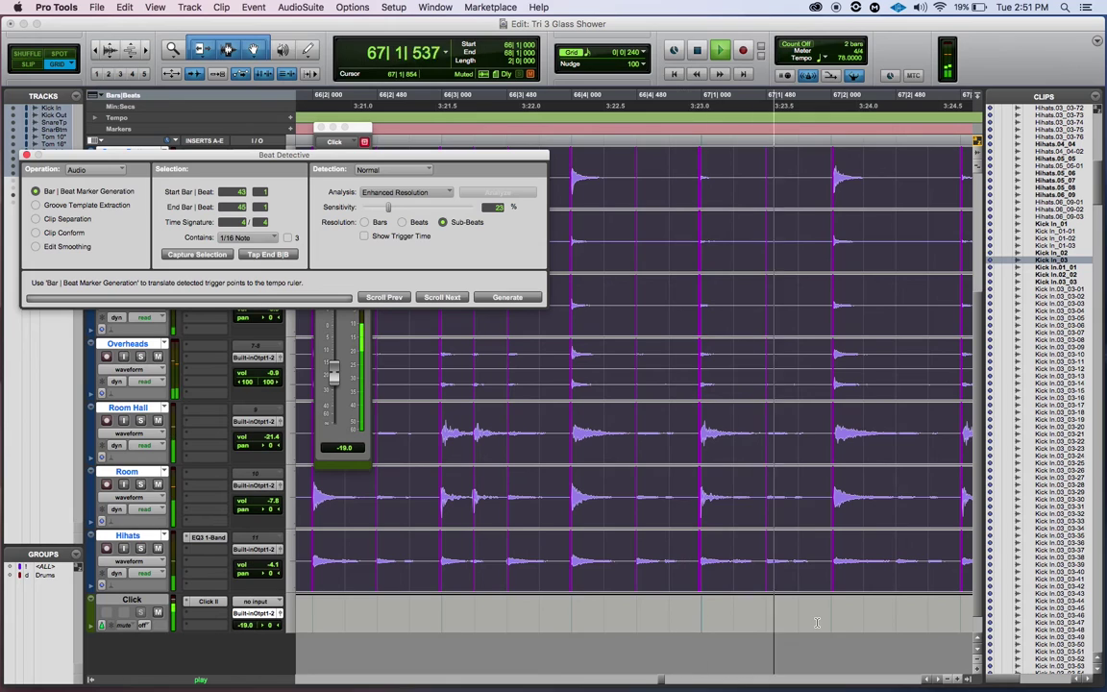
key(space)
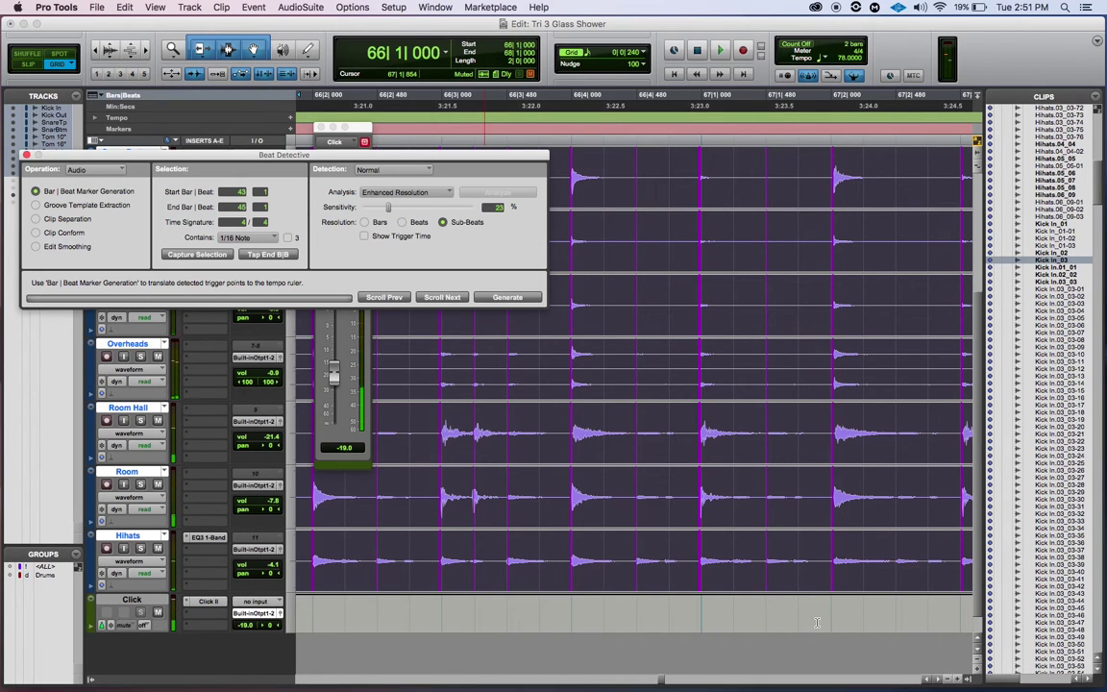
drag(389, 209, 403, 207)
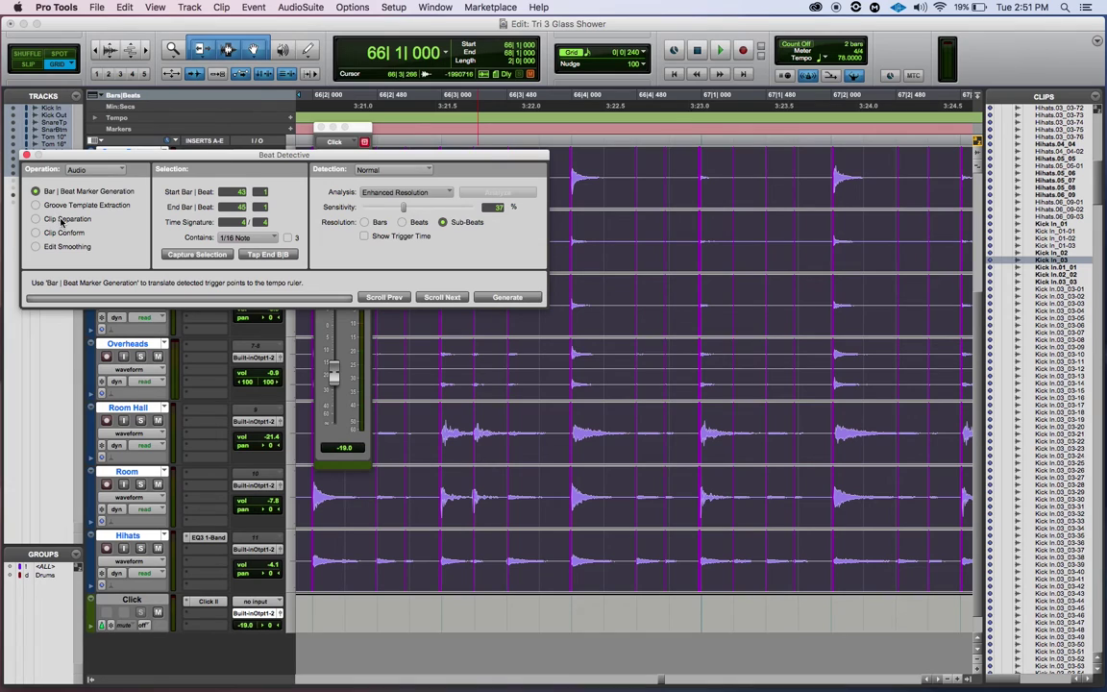
Separate the selected drum clips at the detected triggers using Beat Detective's Clip Separation at sub-beat resolution
click(36, 219)
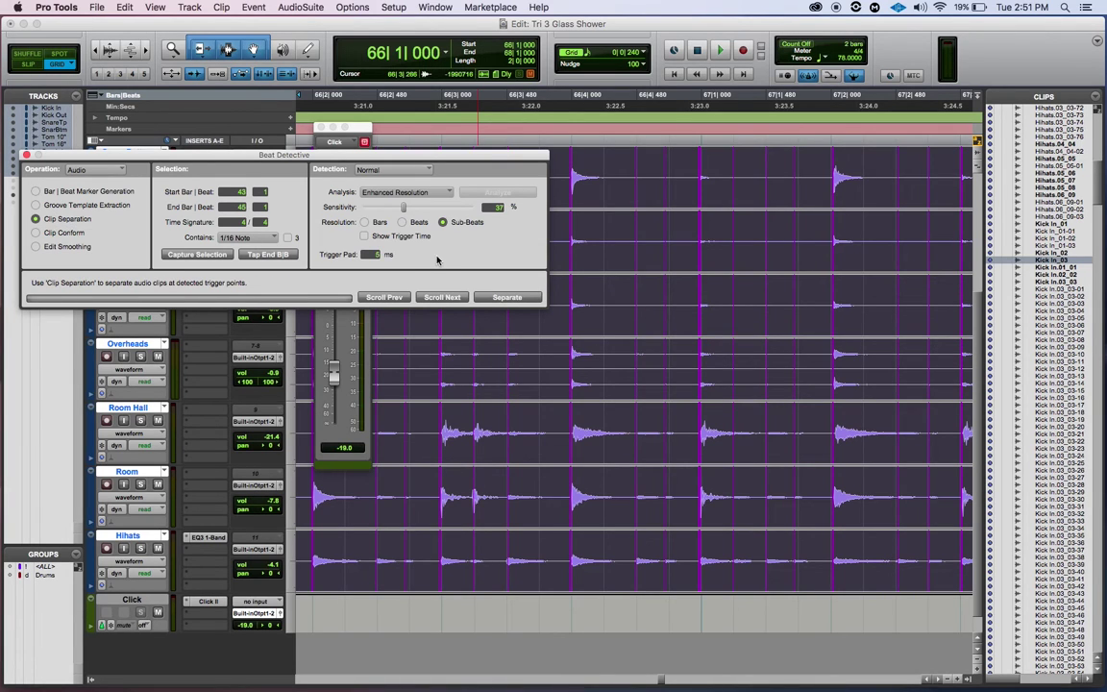
click(506, 297)
scroll(577, 509, right, 3)
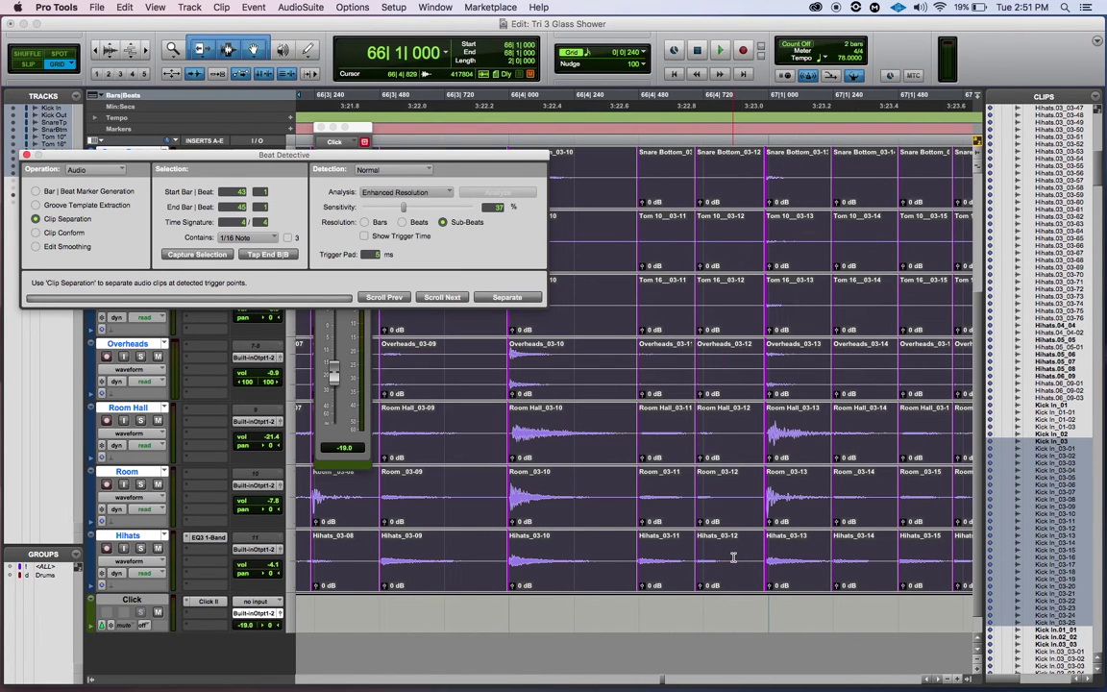
scroll(663, 683, right, 3)
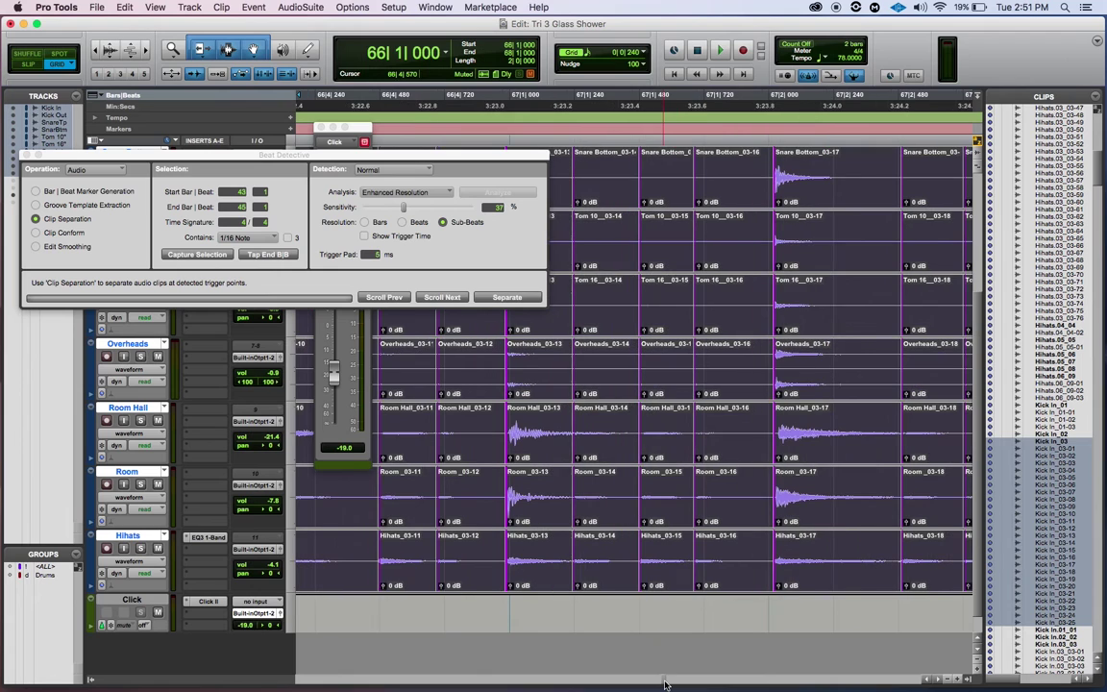
Capture the selection as bars 66 to 68 and conform the separated drum clips to the 1/16-note grid at 90% strength
click(64, 232)
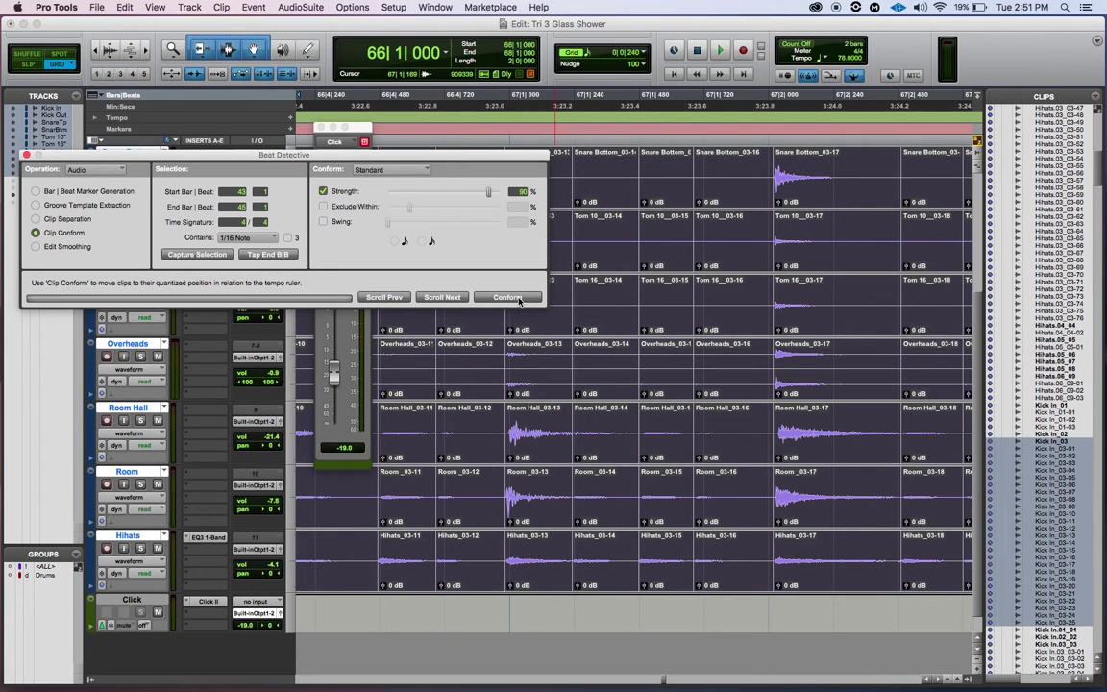
click(508, 297)
click(590, 296)
click(505, 299)
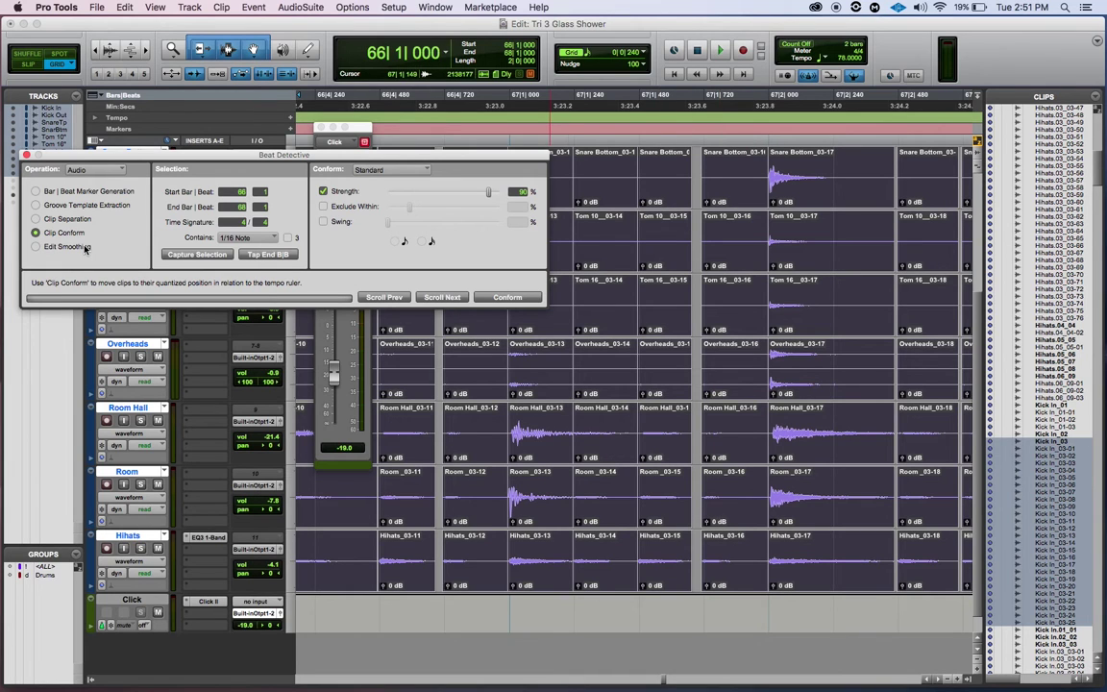
Smooth the conformed drum edits with Fill And Crossfade at a 10 ms crossfade length
click(36, 246)
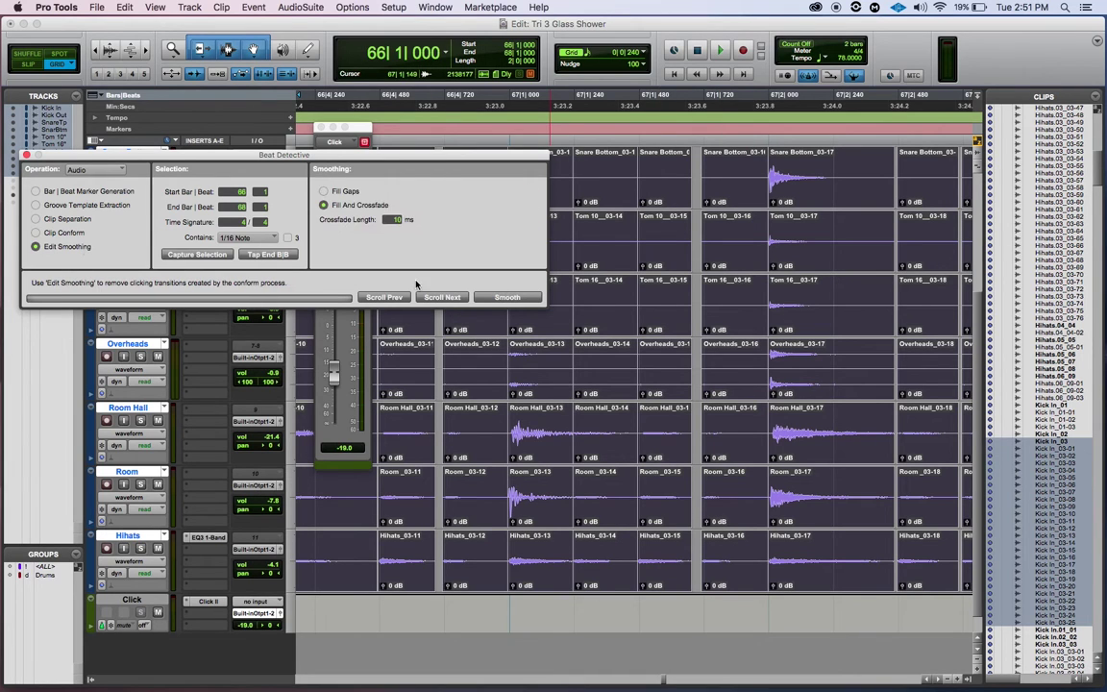
click(492, 298)
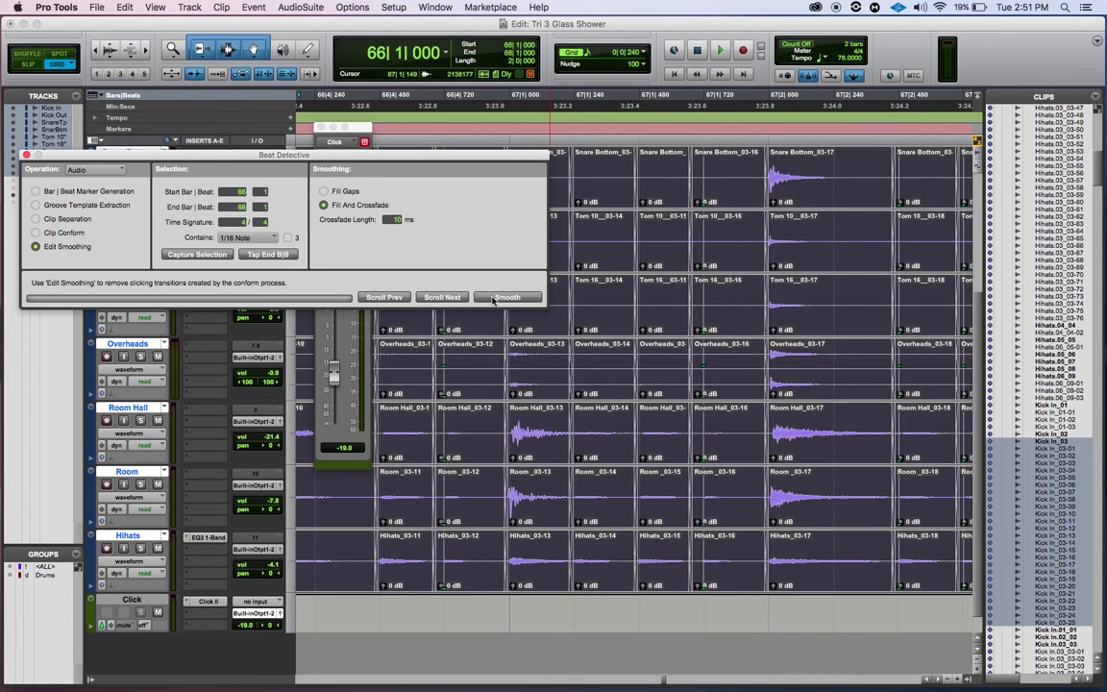
Bring the whole edited section into view and play the conformed drums from the start of bar 66
key(r)
key(r)
key(r)
key(t)
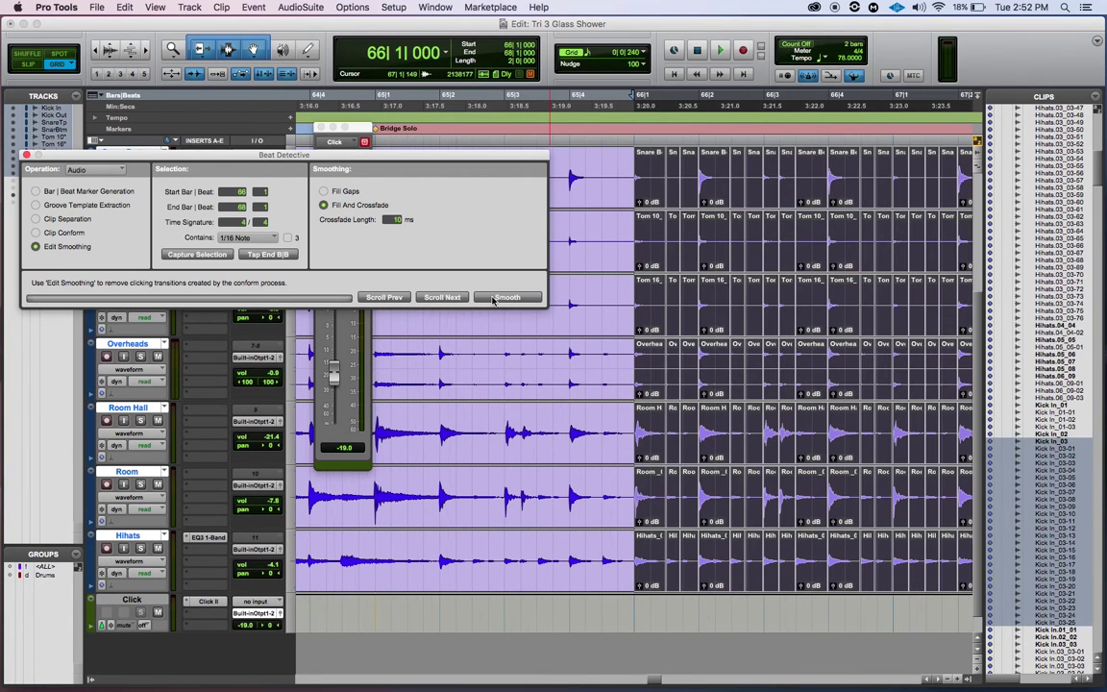
drag(654, 681, 665, 682)
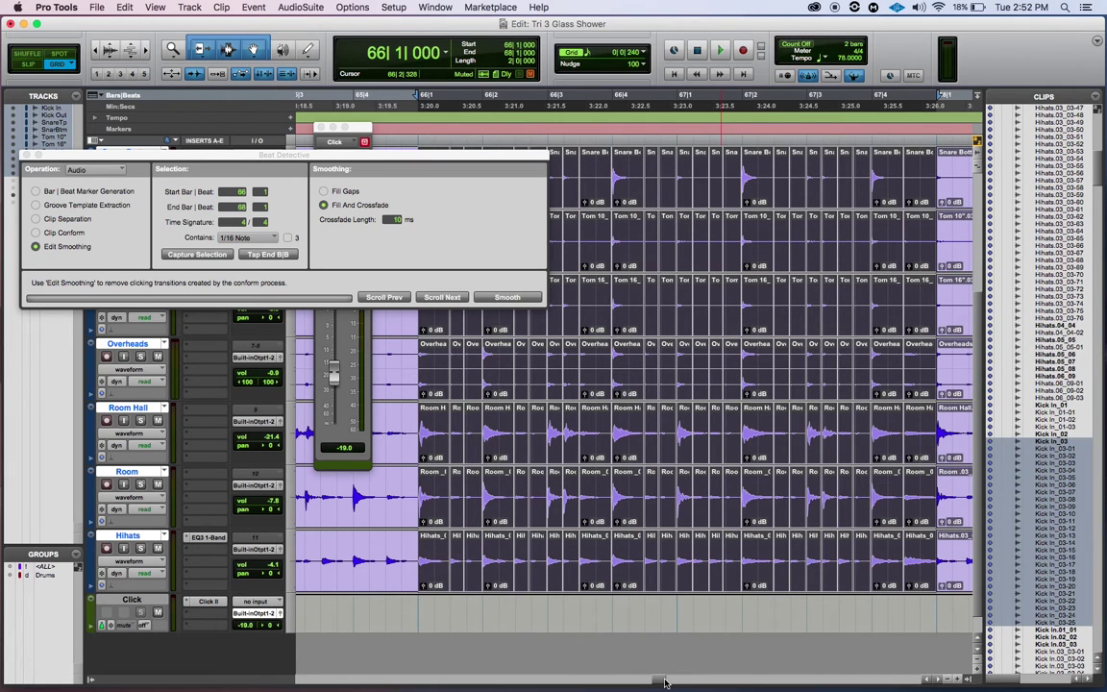
key(space)
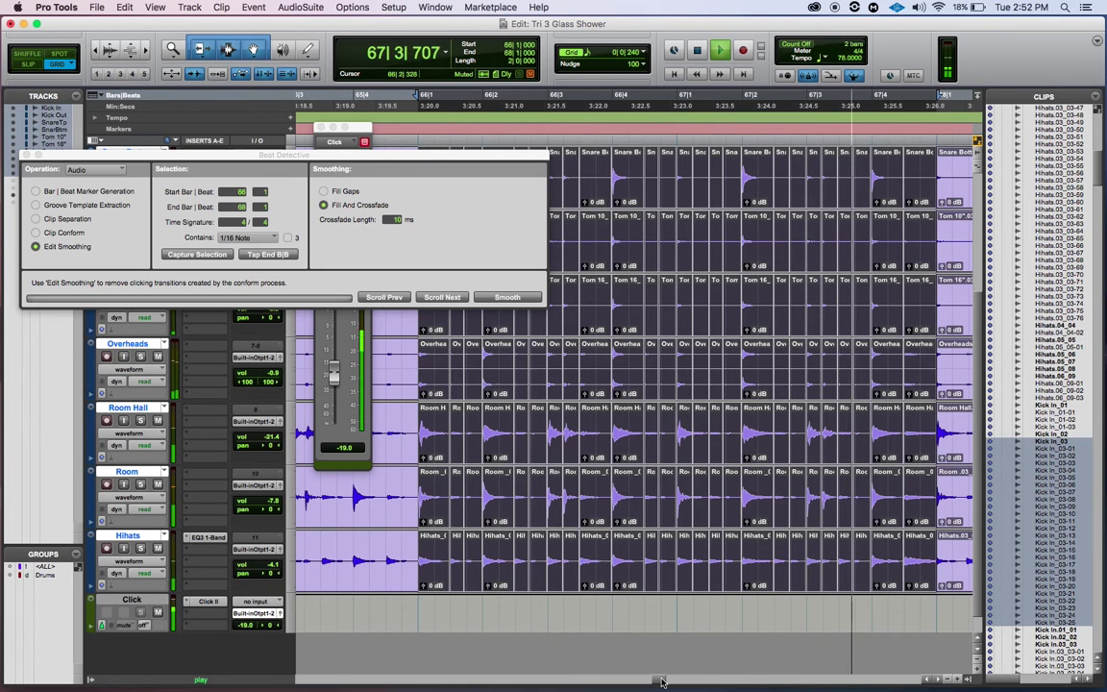
key(space)
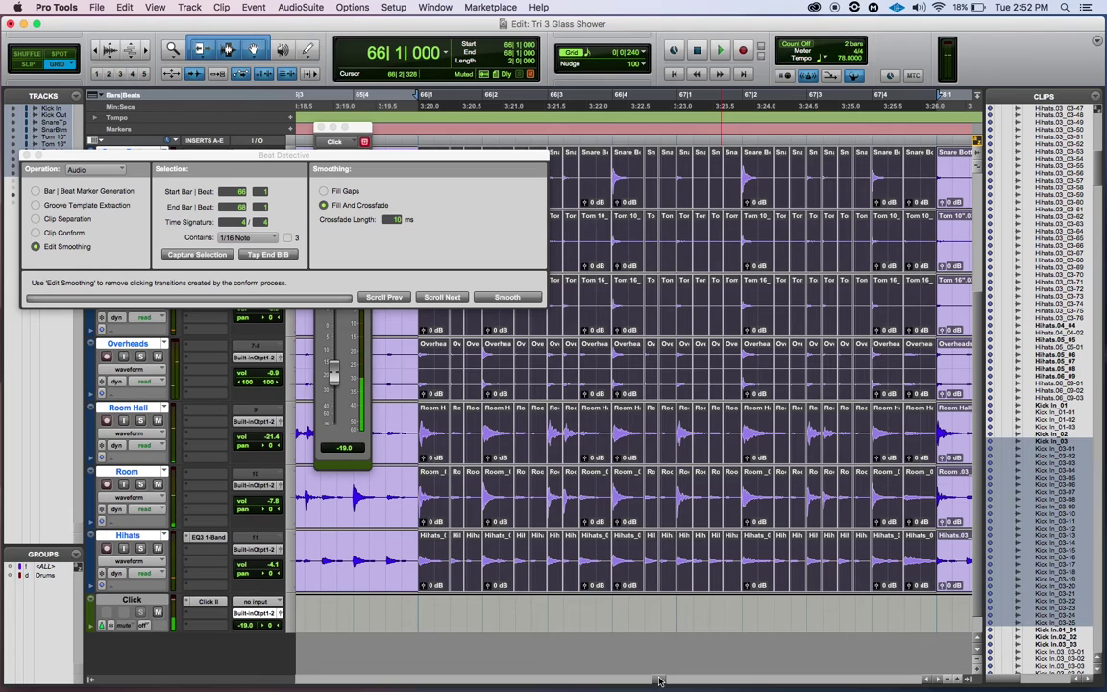
Close Beat Detective and consolidate the smoothed drum clips from bar 66 to bar 68
click(27, 154)
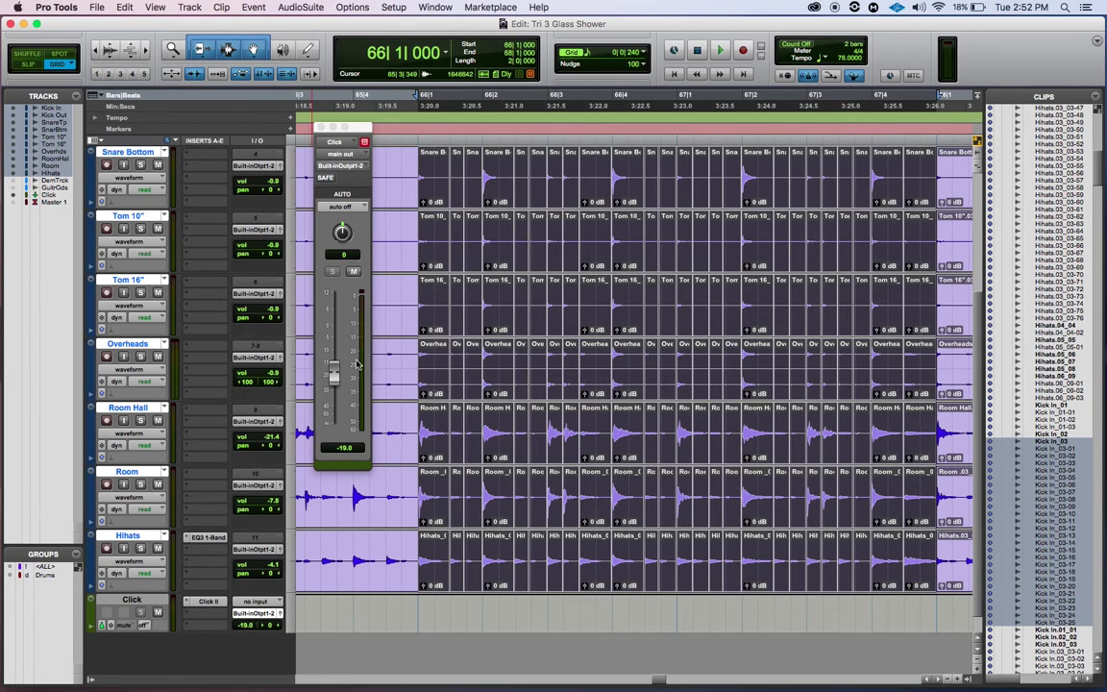
mouse_move(662, 683)
mouse_down()
mouse_move(675, 684)
mouse_move(662, 683)
mouse_up()
key(alt+shift+3)
Play the consolidated drums from bar 66 and check the transition into bar 68
key(space)
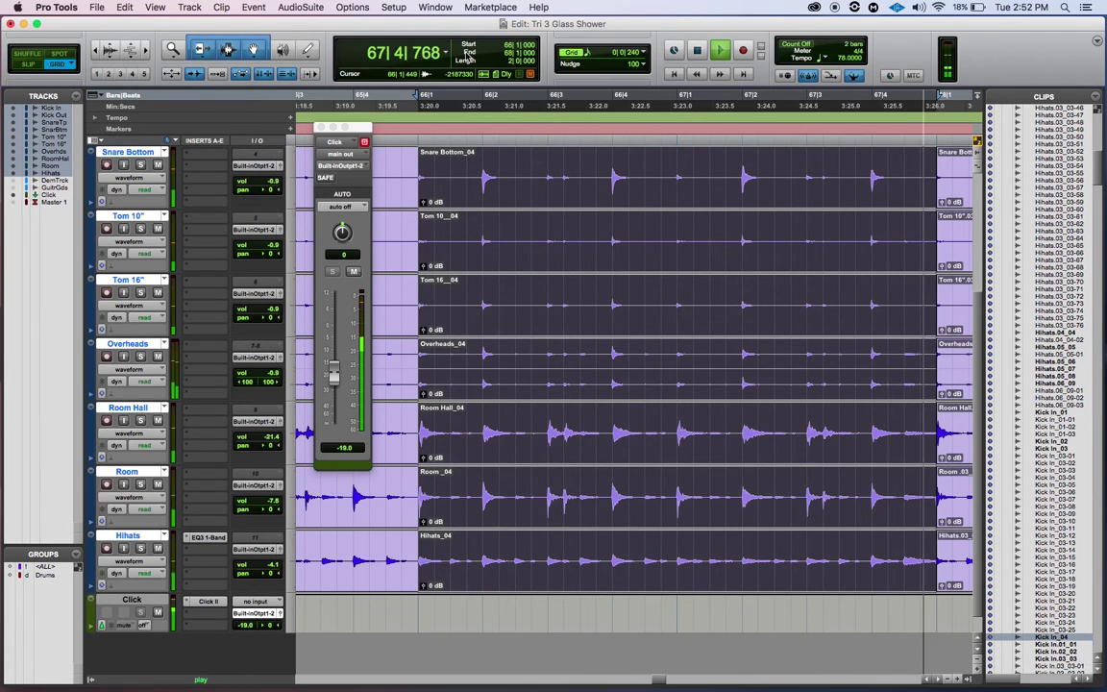
key(space)
key(space)
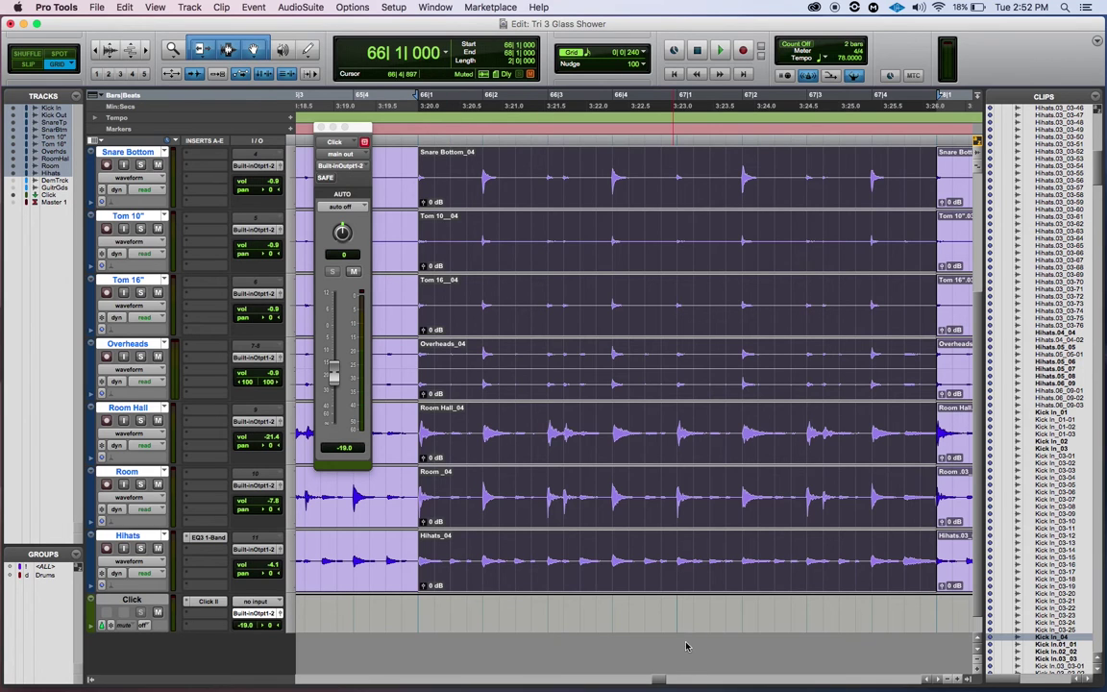
scroll(661, 677, right, 10)
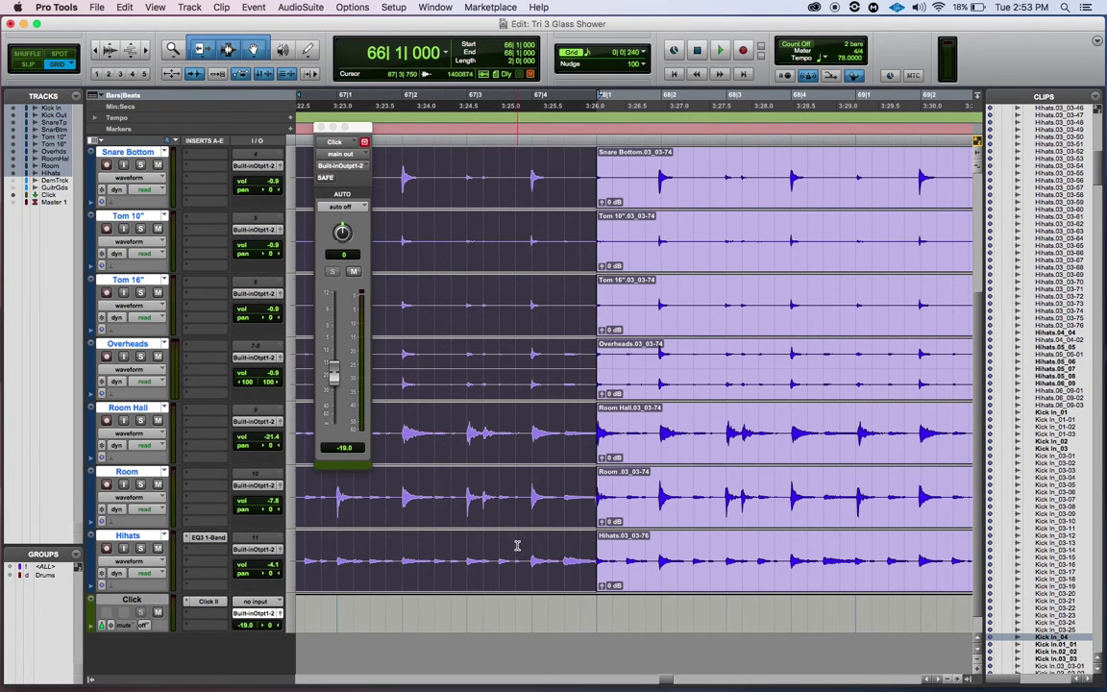
Examine the drum waveforms closely at the clip boundary on bar 68
key(super+bracketright)
key(super+bracketright)
key(super+bracketright)
key(super+bracketright)
key(super+bracketright)
key(super+bracketright)
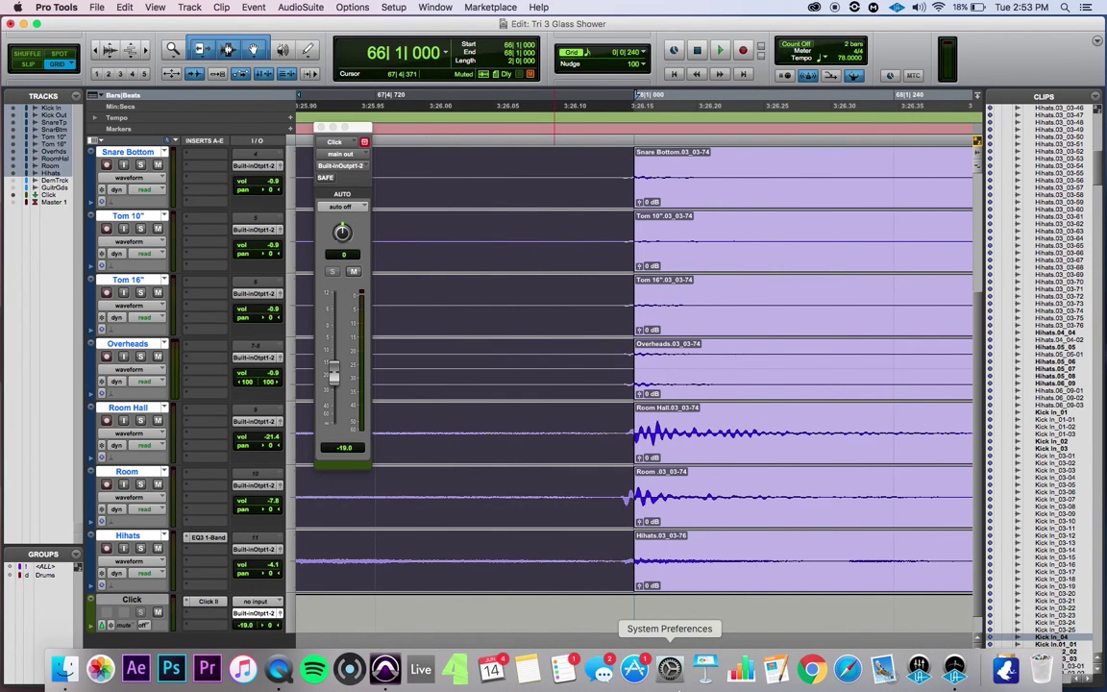
key(super+bracketleft)
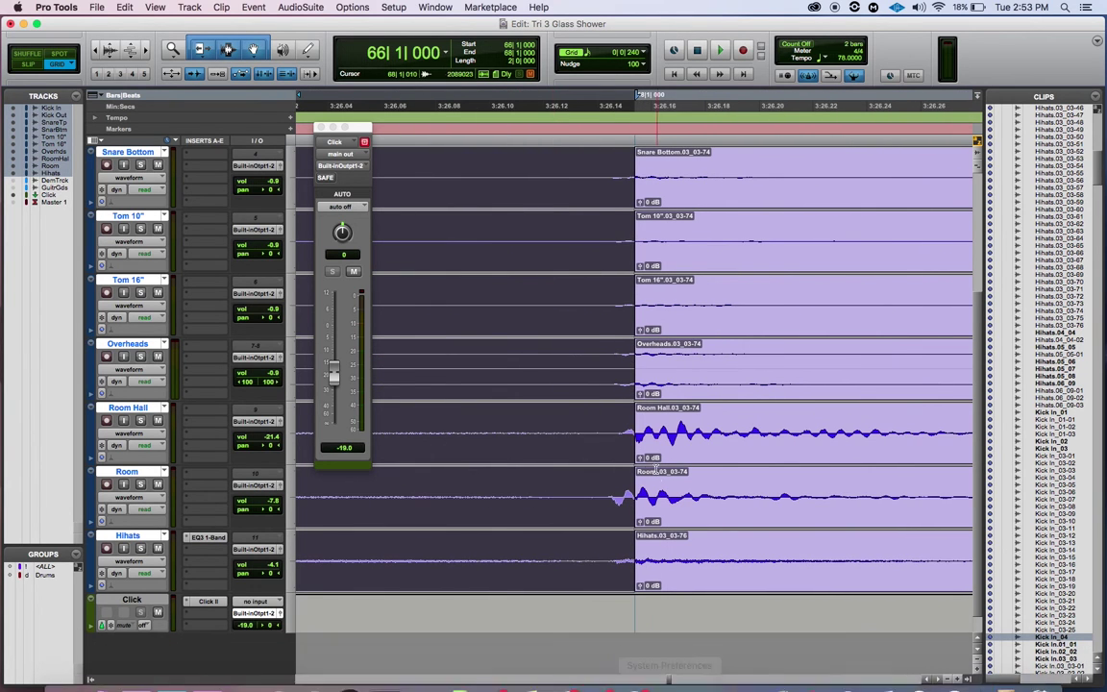
key(super+bracketleft)
key(super+bracketleft)
key(super+bracketleft)
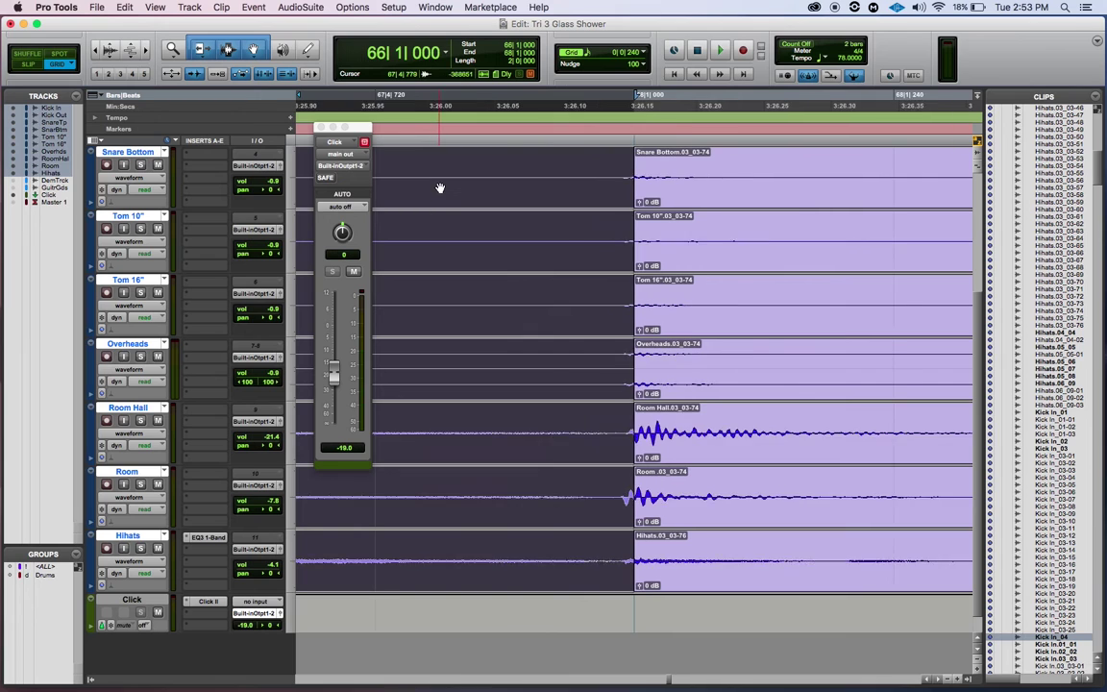
Solo the drum tracks and the click and start playback from bar 67 beat 4
click(376, 159)
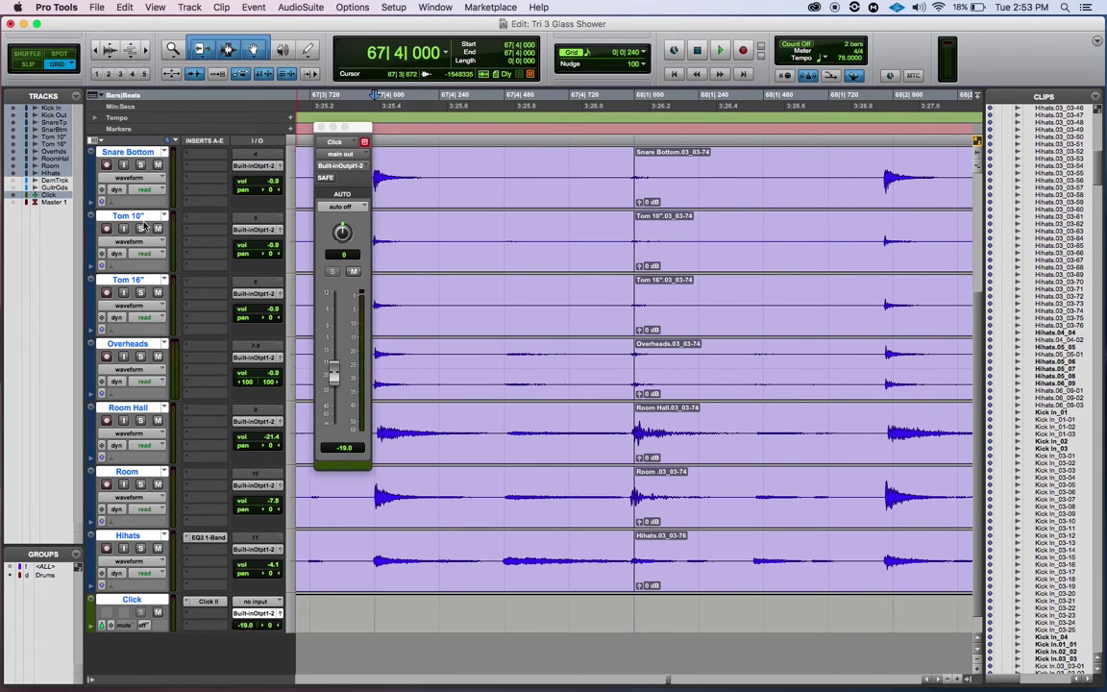
click(142, 228)
key(space)
key(space)
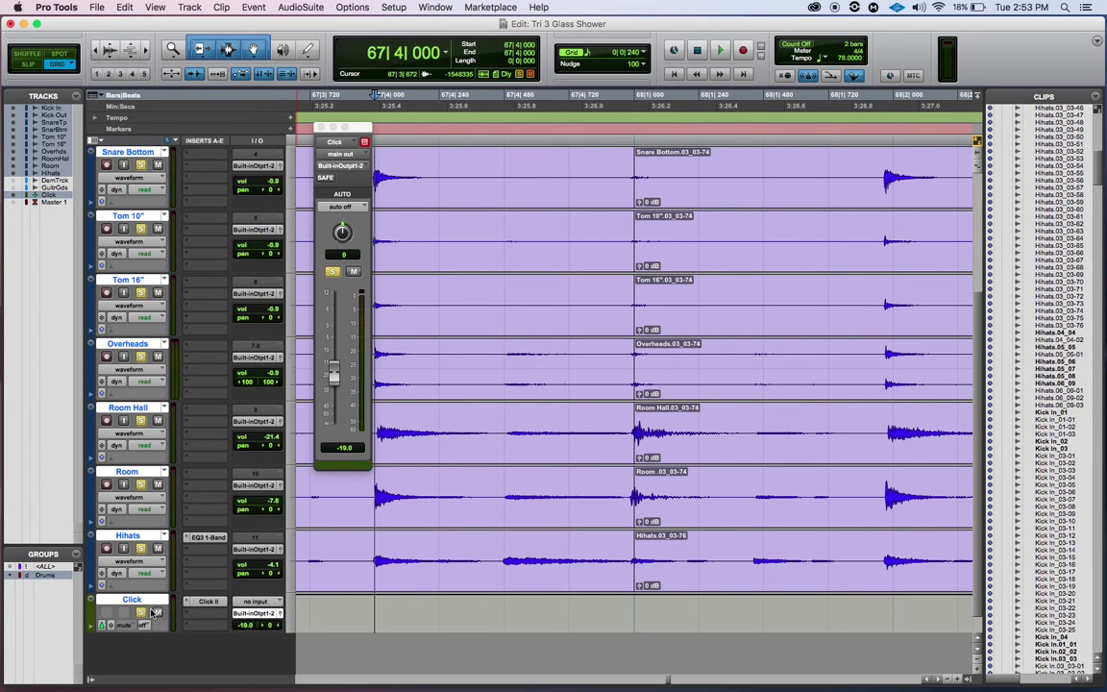
key(space)
key(space)
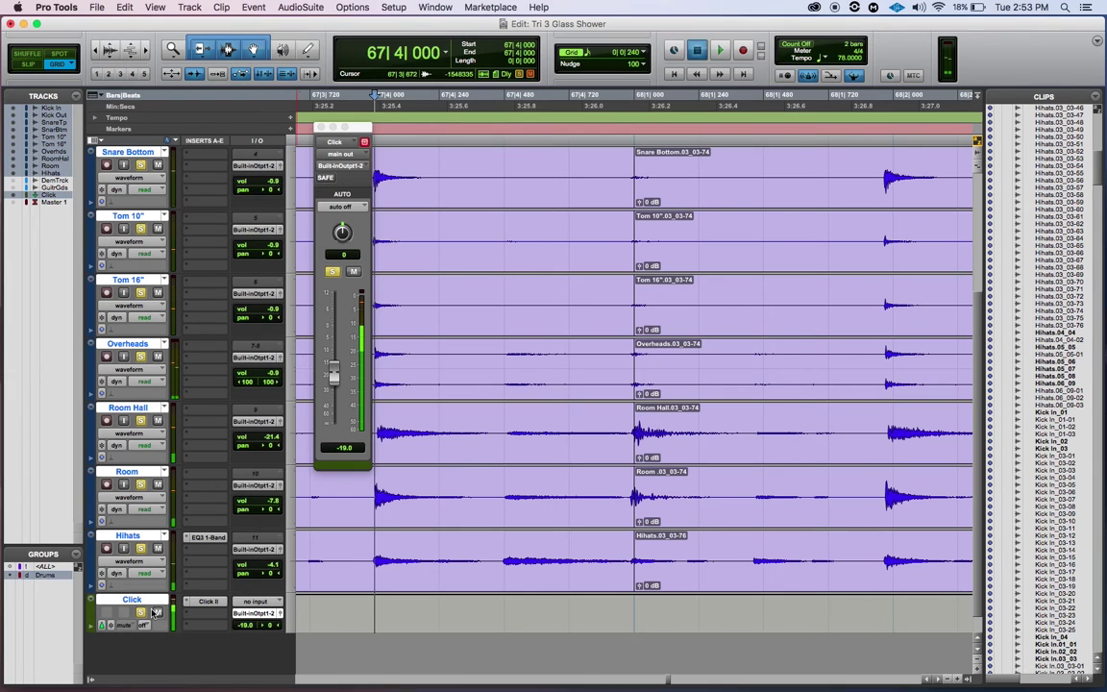
Play the drums across the bar 68 edit and follow them into the Bridge Toms section at bar 73
key(super+bracketleft)
key(super+bracketleft)
key(super+bracketleft)
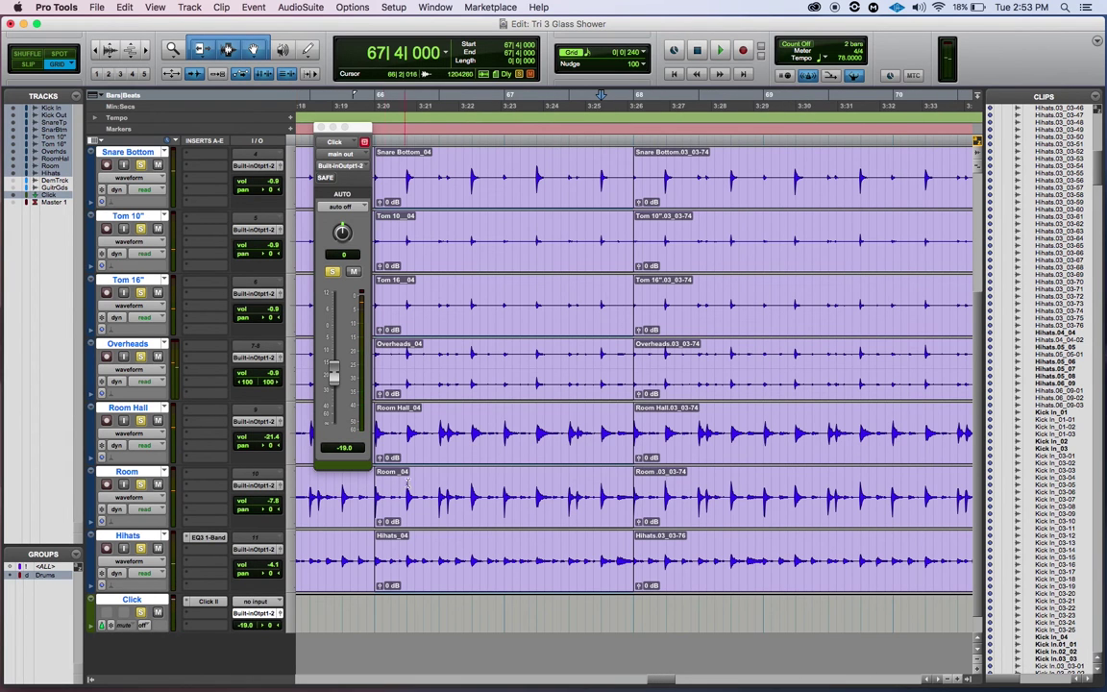
key(space)
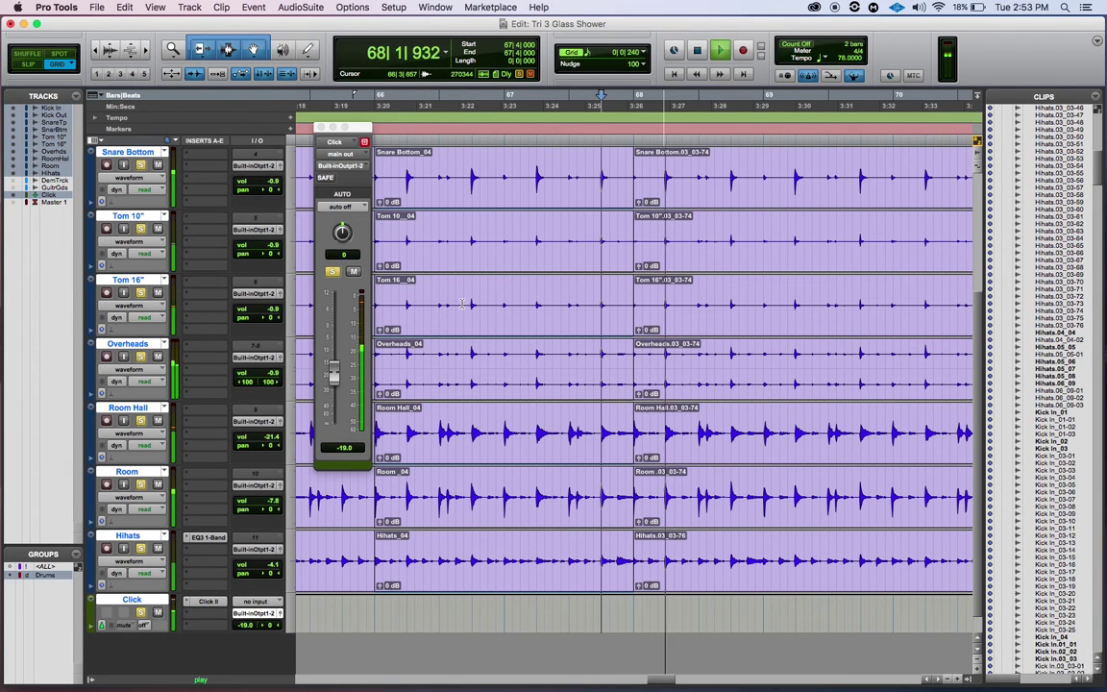
scroll(661, 684, right, 5)
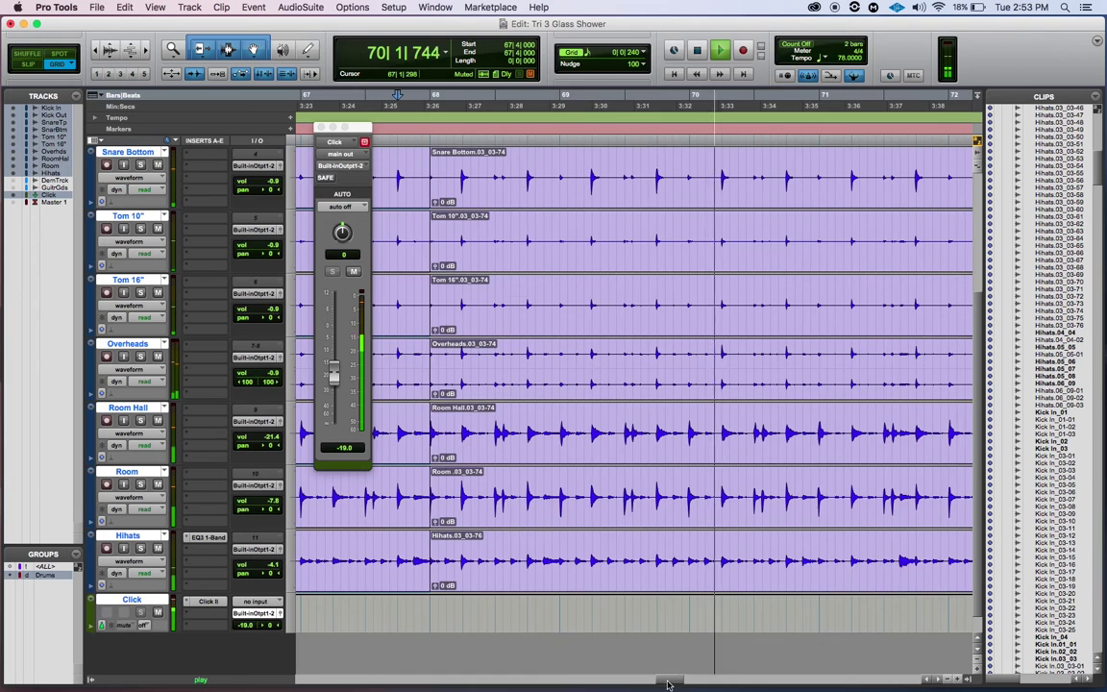
scroll(661, 684, right, 3)
drag(673, 684, 678, 684)
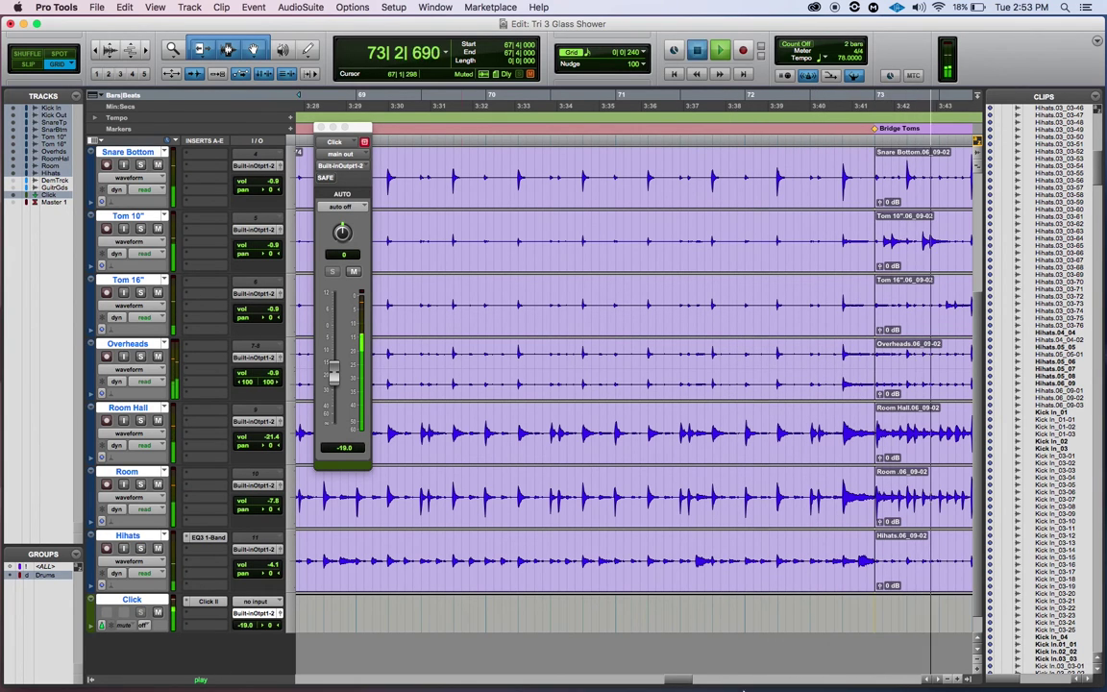
key(space)
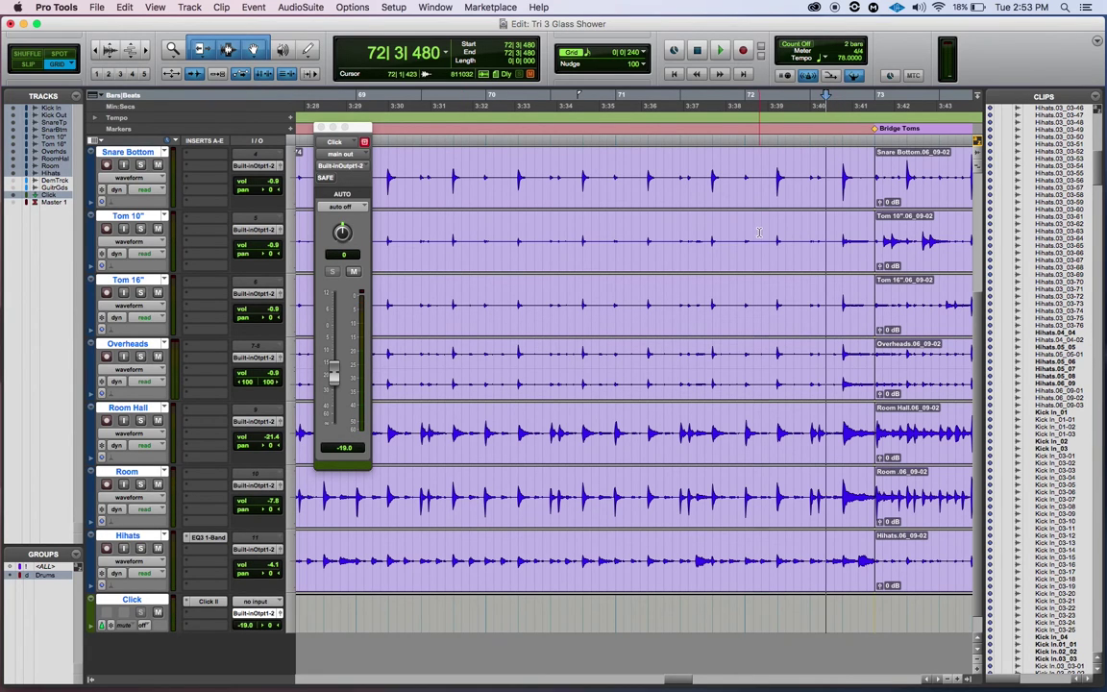
Play the drums leading into Bridge Toms, first from 70|3|480 and again from 71|3|720
click(567, 142)
key(space)
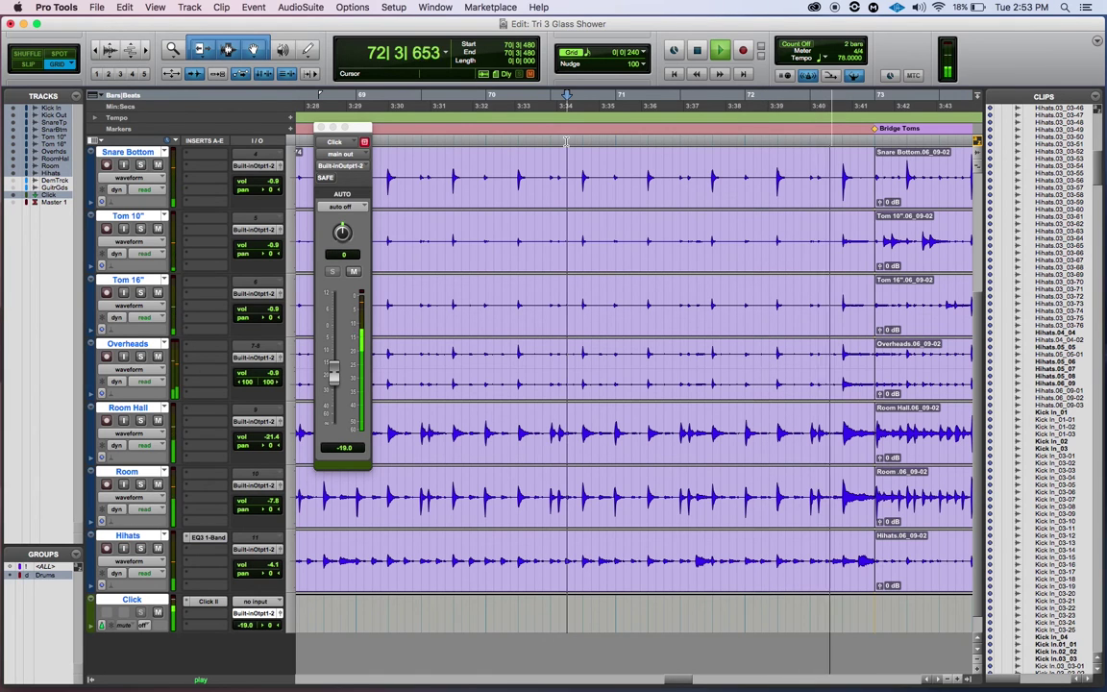
key(space)
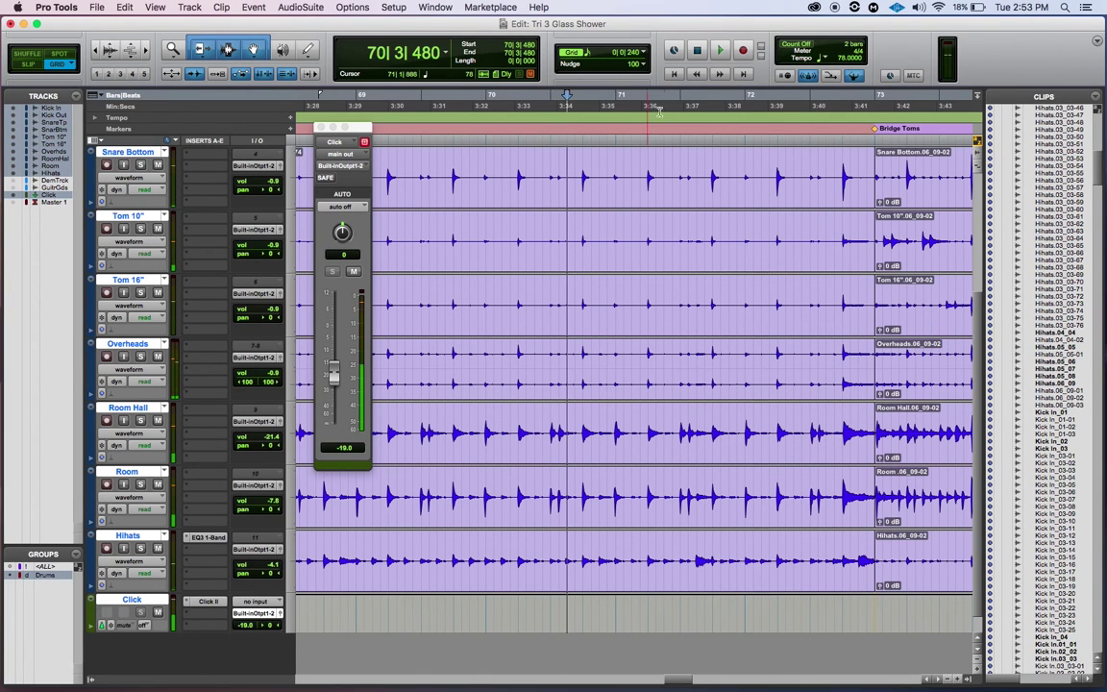
click(704, 140)
key(space)
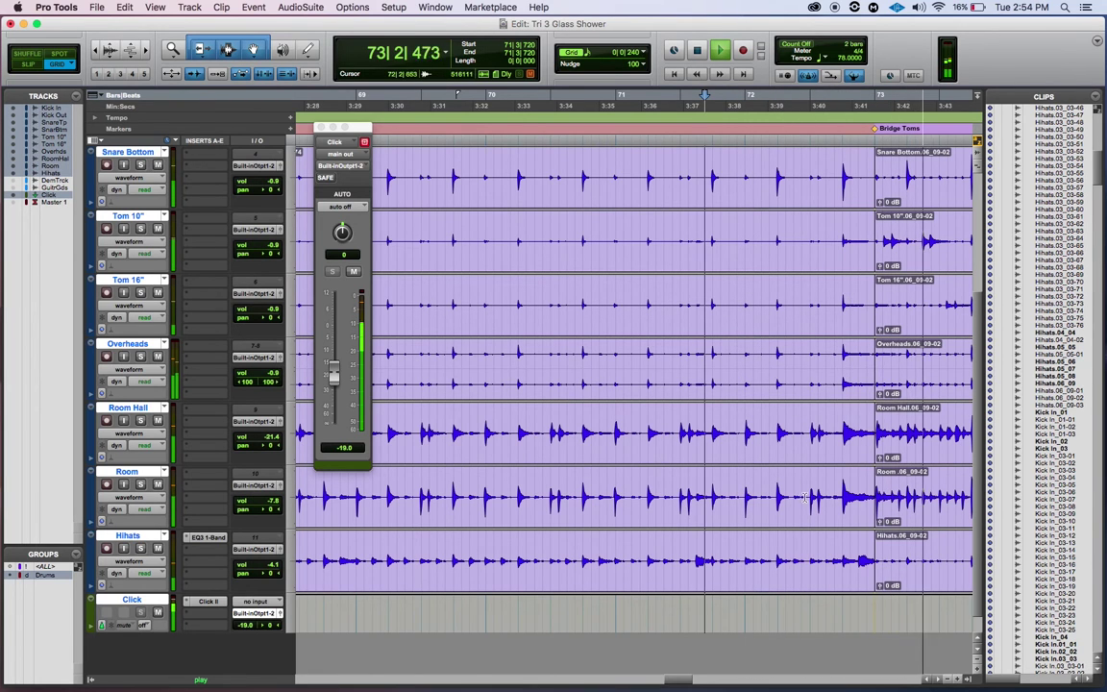
key(space)
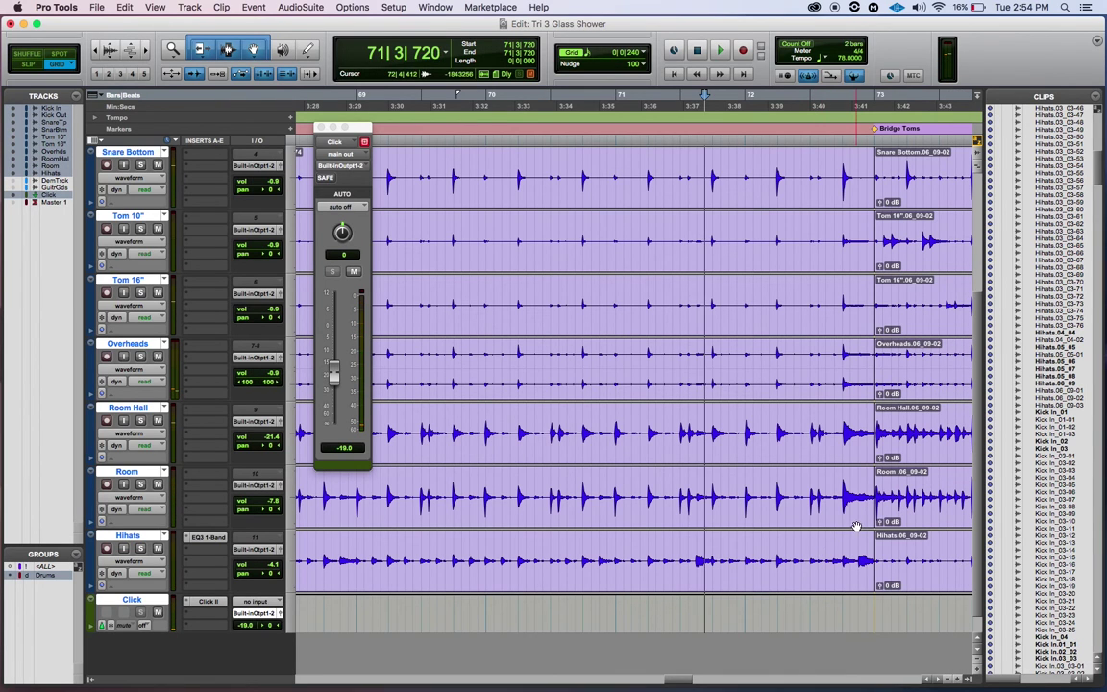
Listen to the drums against the click from the start of bar 71 and from 71|4|240
click(630, 140)
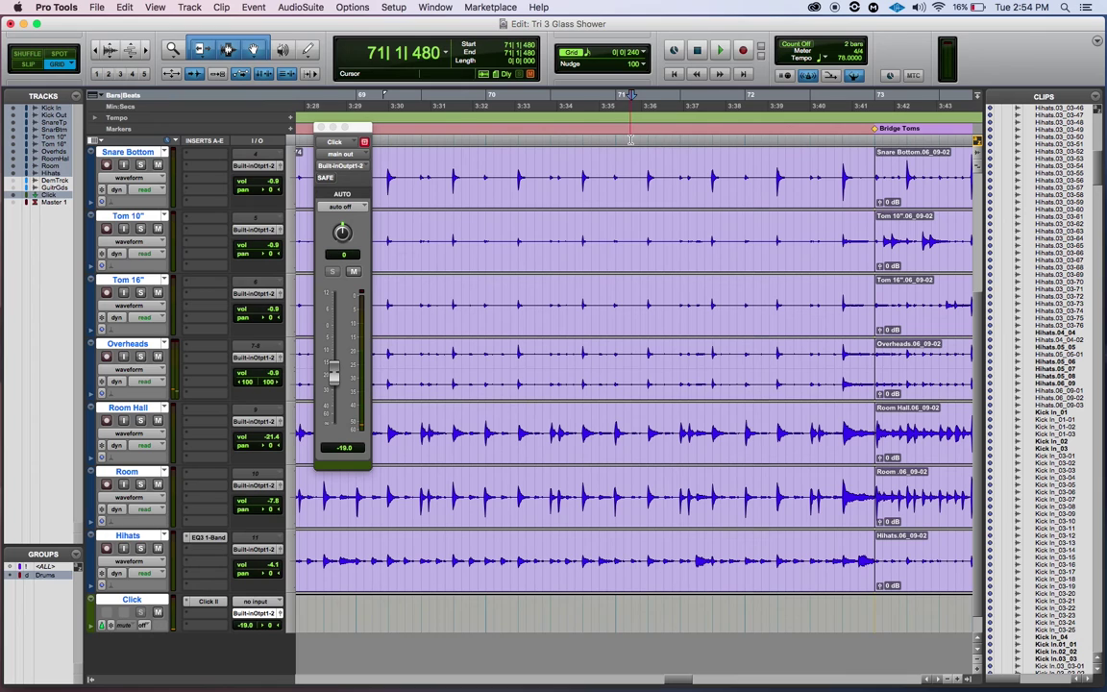
click(616, 141)
key(space)
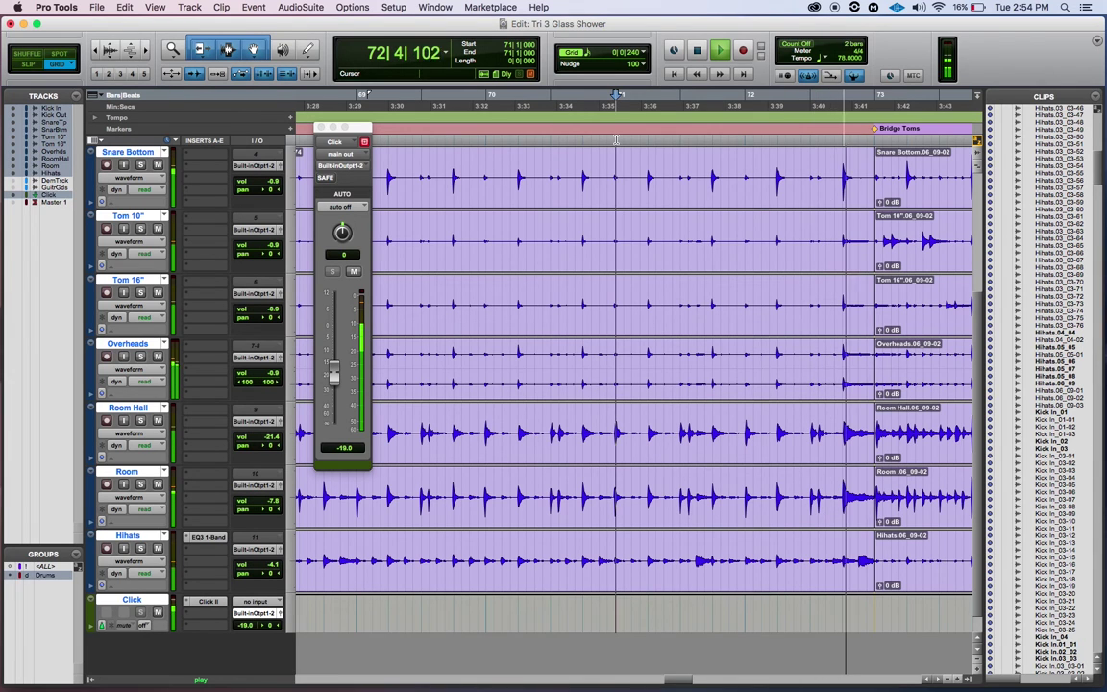
key(space)
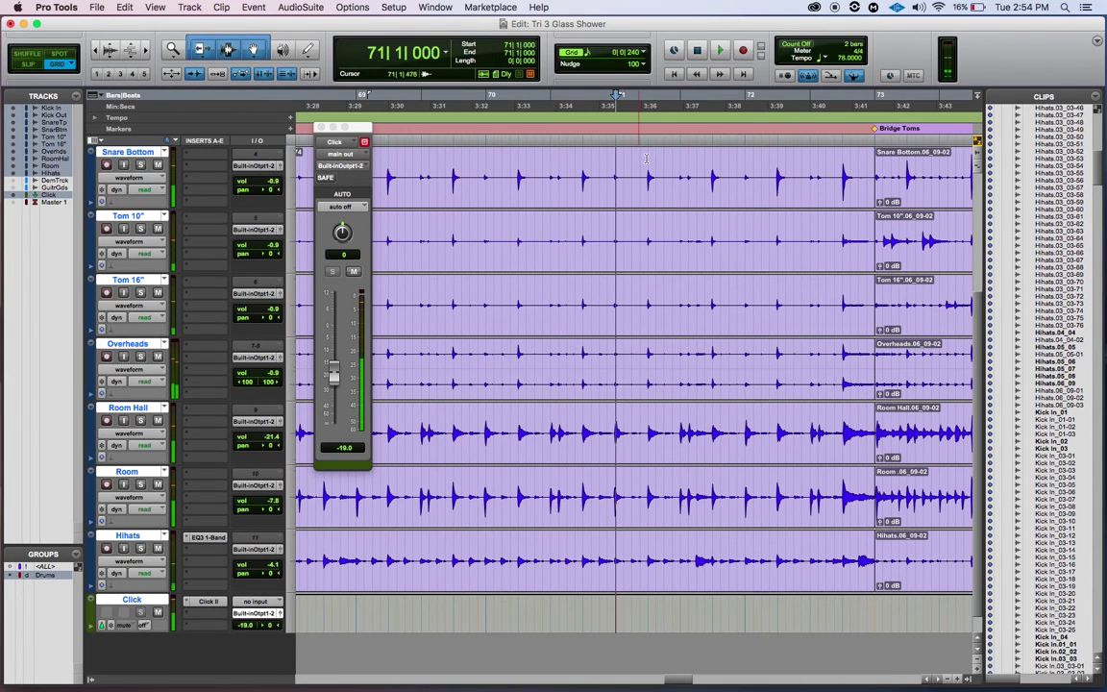
click(721, 142)
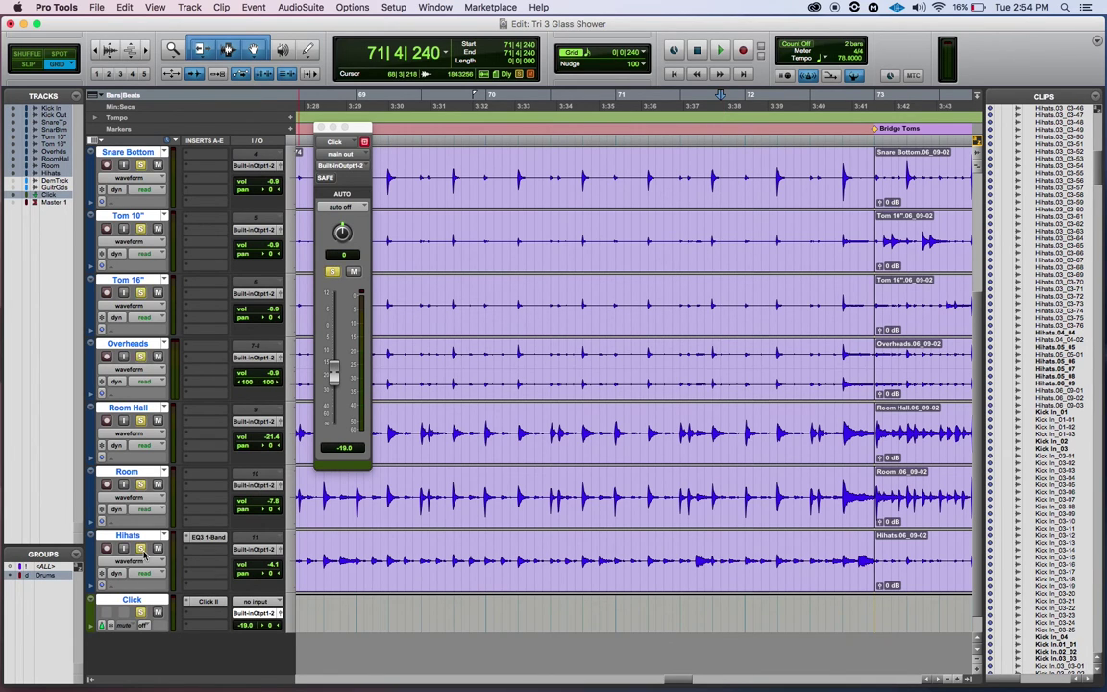
key(space)
Look over the drum clips around the Bridge Toms marker and play the Bridge Solo drums from bar 69 beat 2
drag(682, 678, 688, 684)
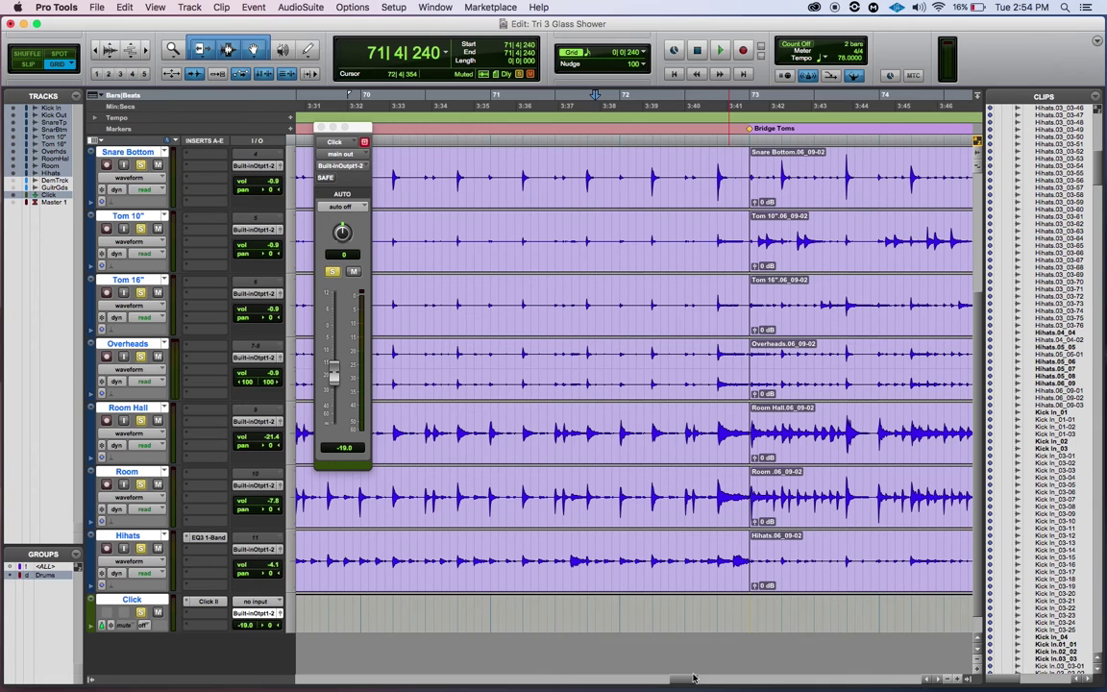
drag(690, 684, 698, 685)
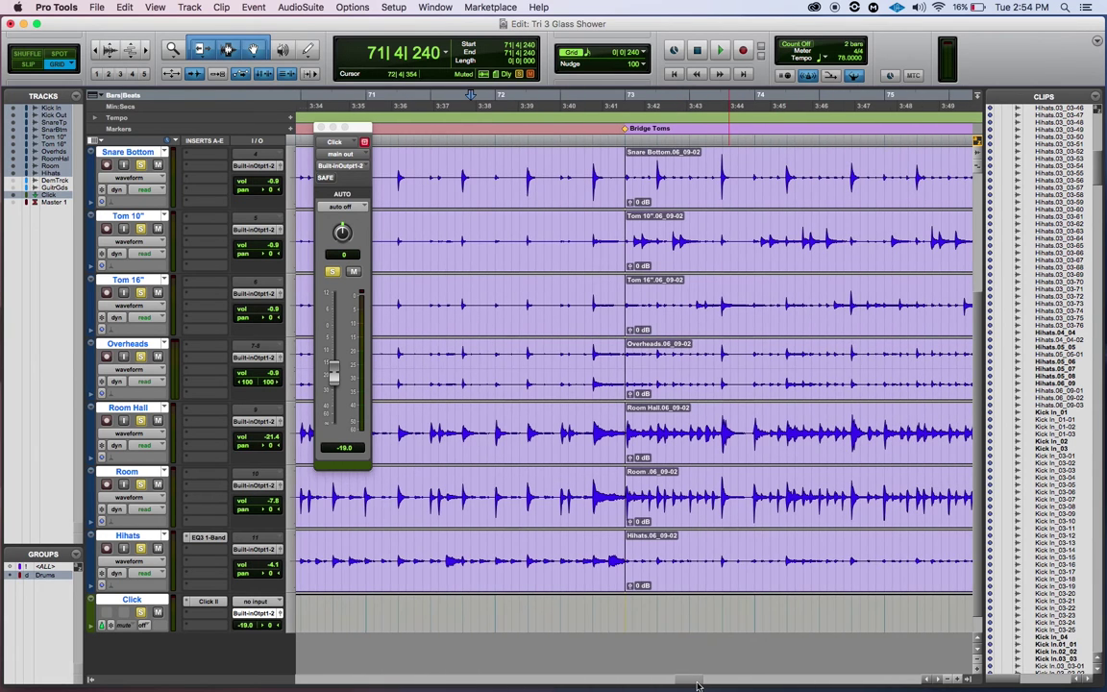
scroll(712, 640, up, 2)
scroll(711, 640, down, 2)
drag(697, 684, 685, 684)
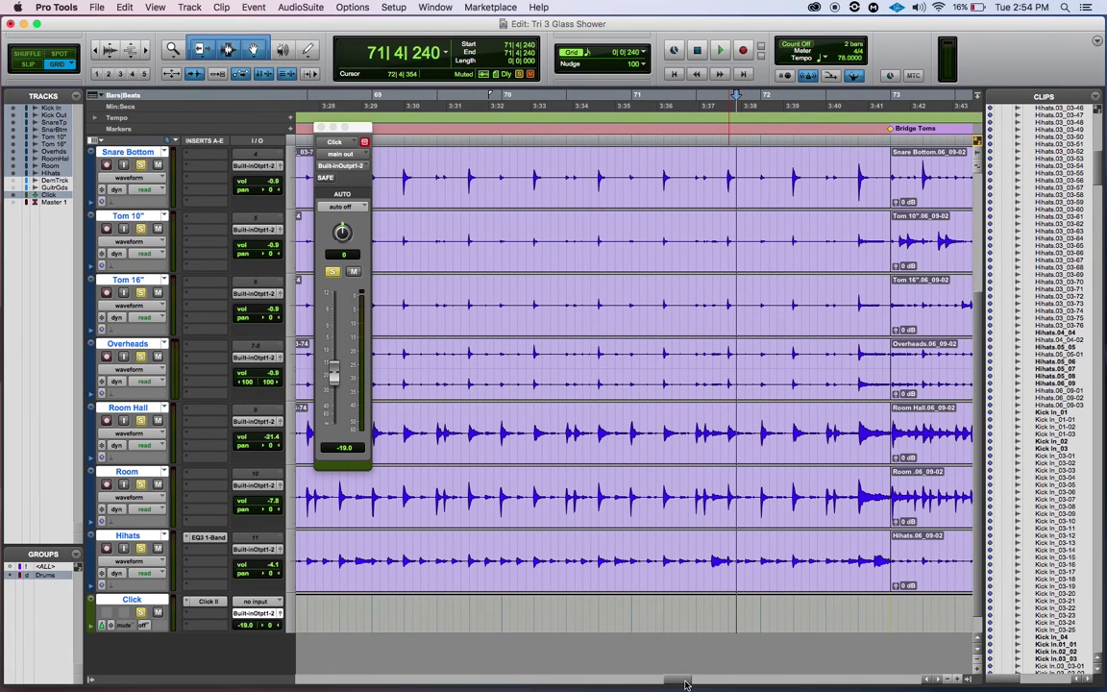
click(406, 142)
key(space)
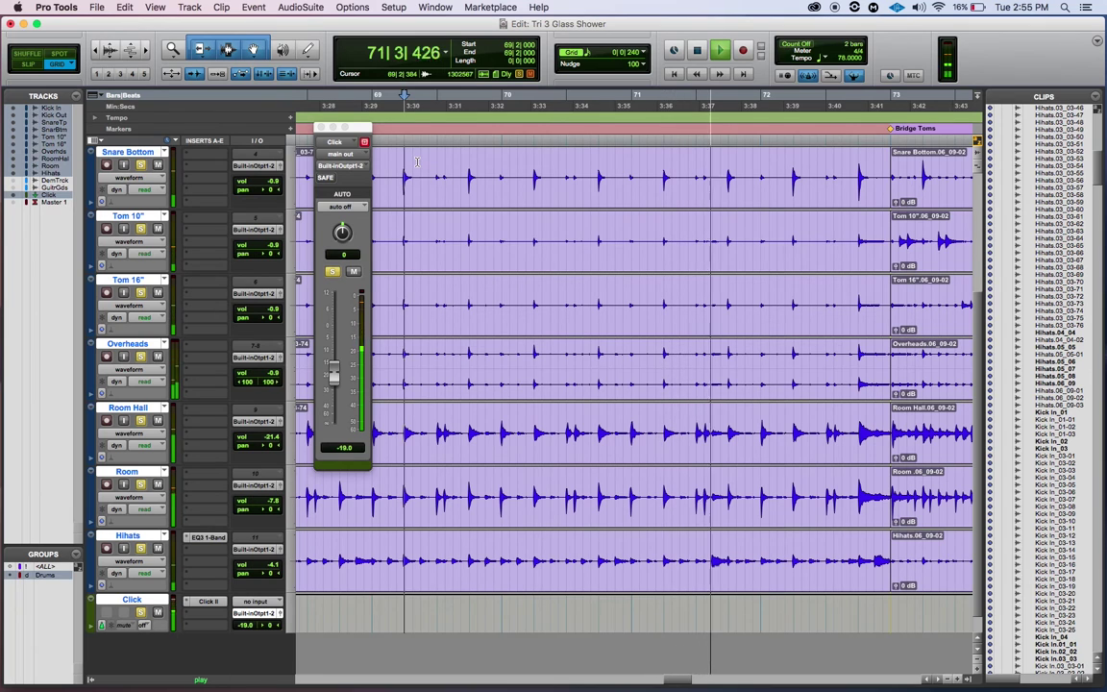
key(space)
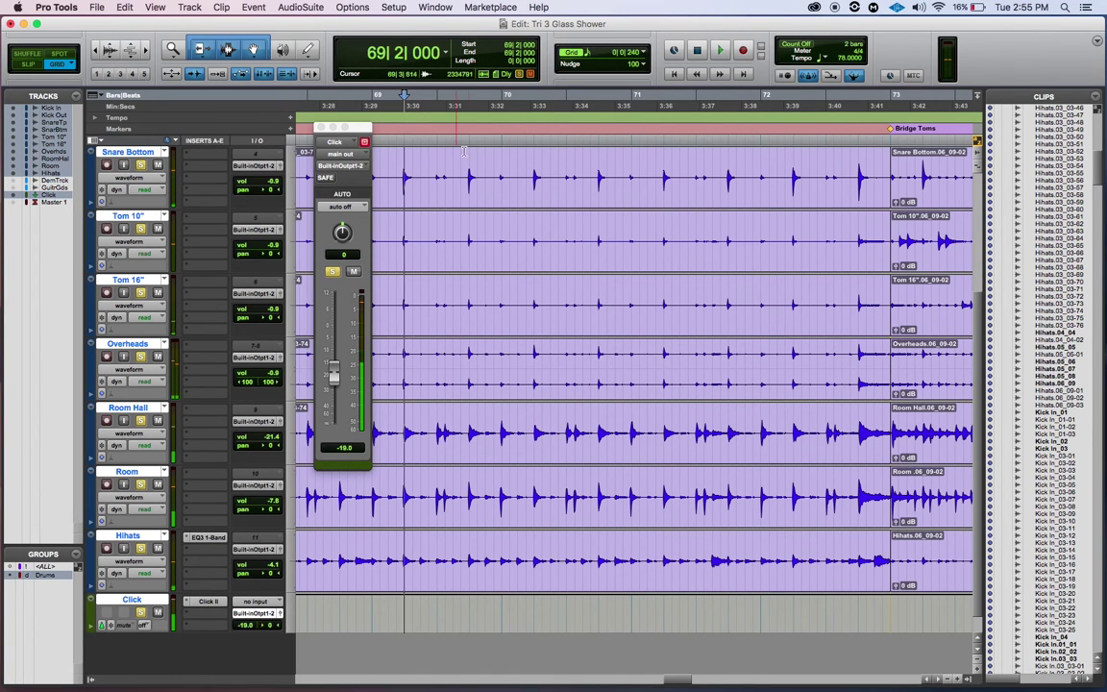
Check the drum timing against the click by playing from 69|4|000, 69|4|720 and 71|2|480
key(space)
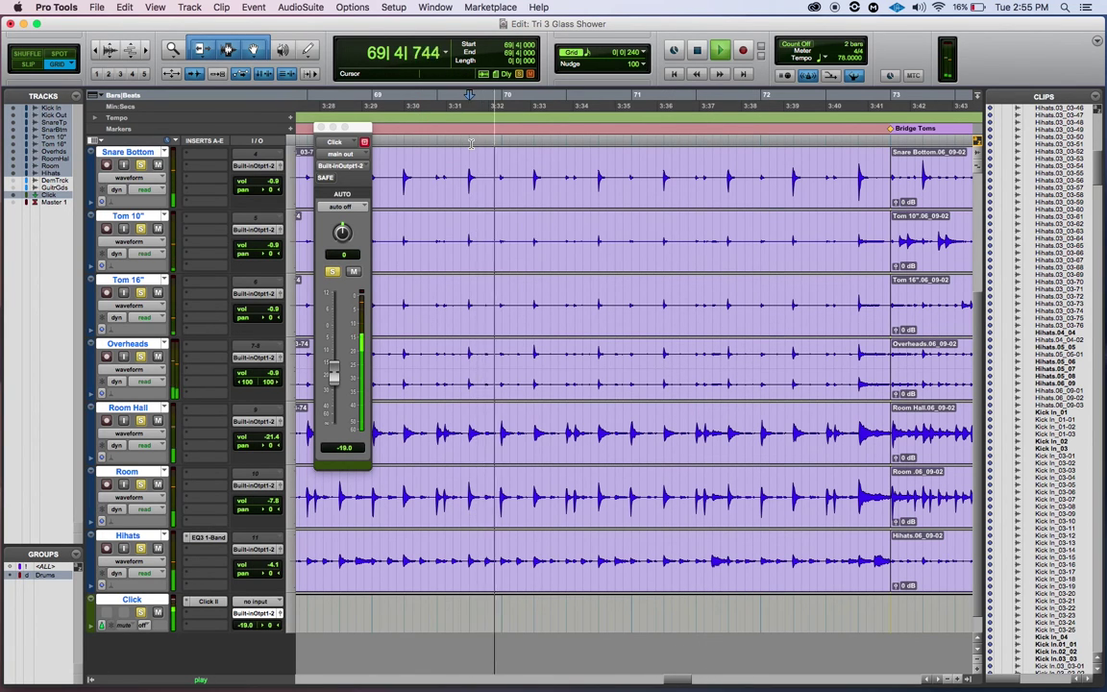
key(space)
key(space)
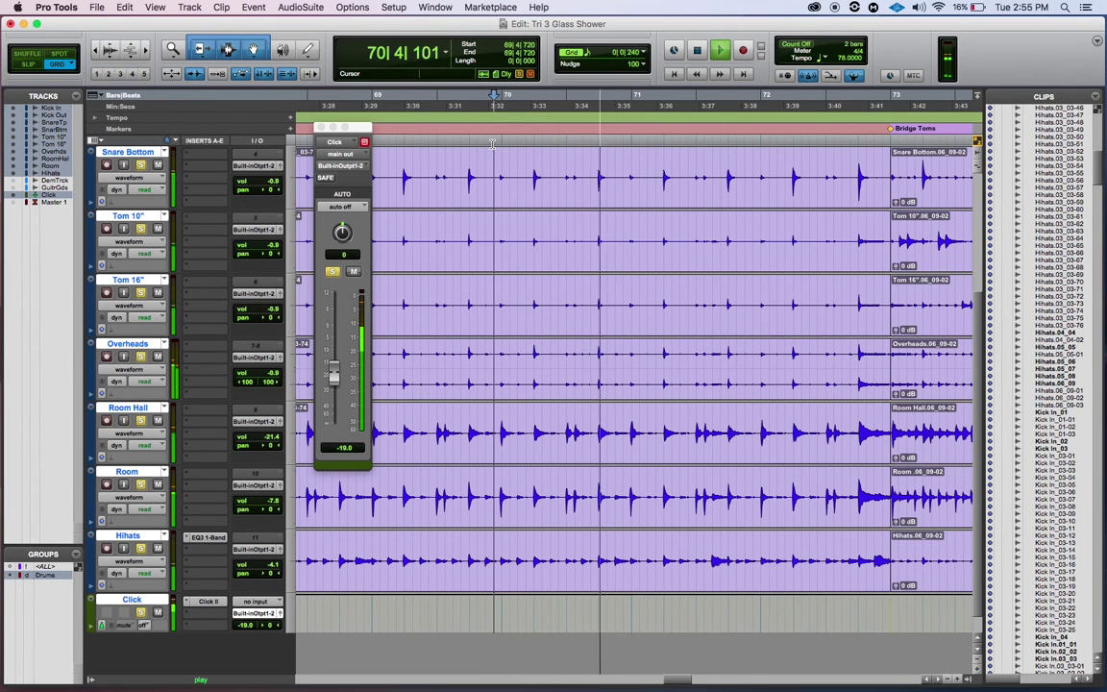
key(space)
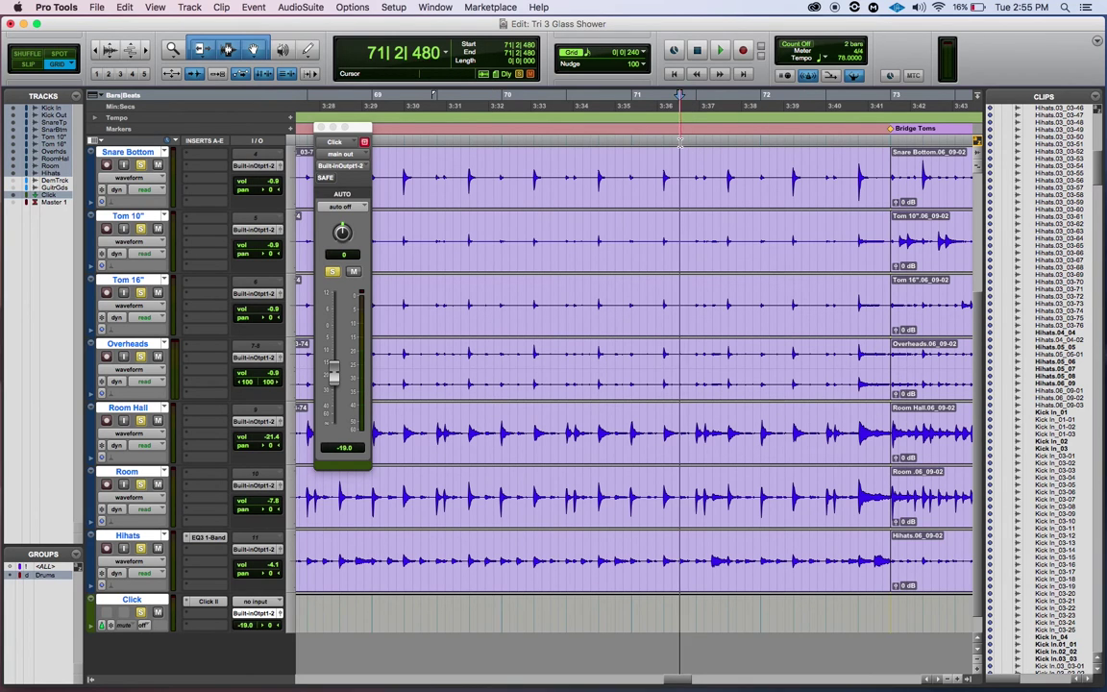
key(space)
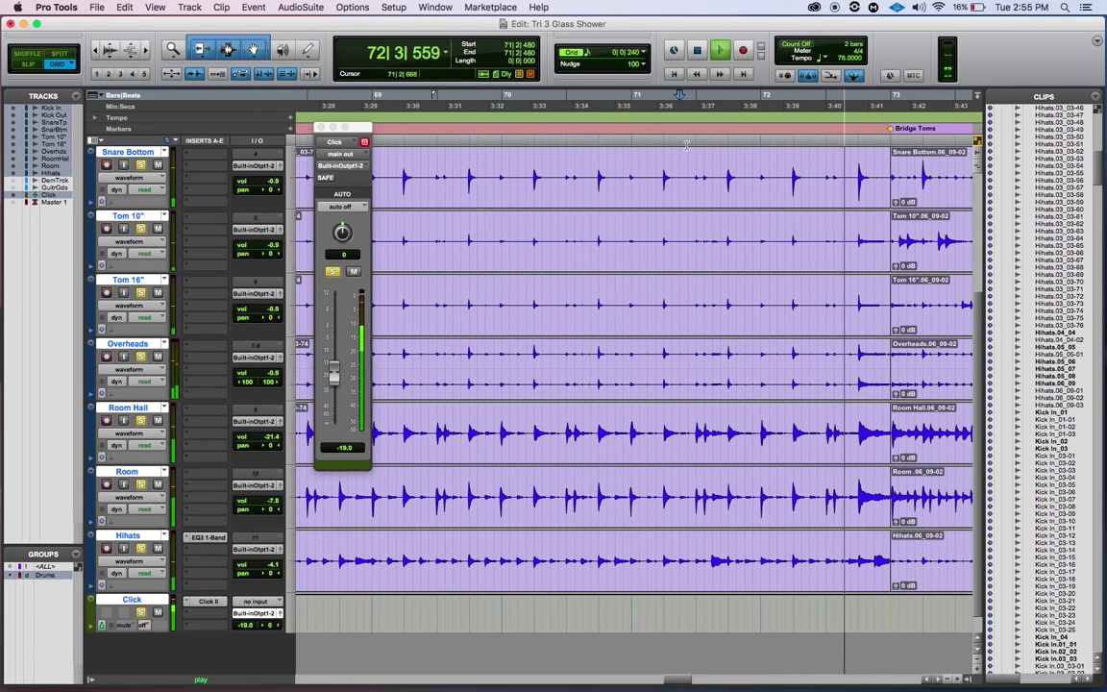
key(space)
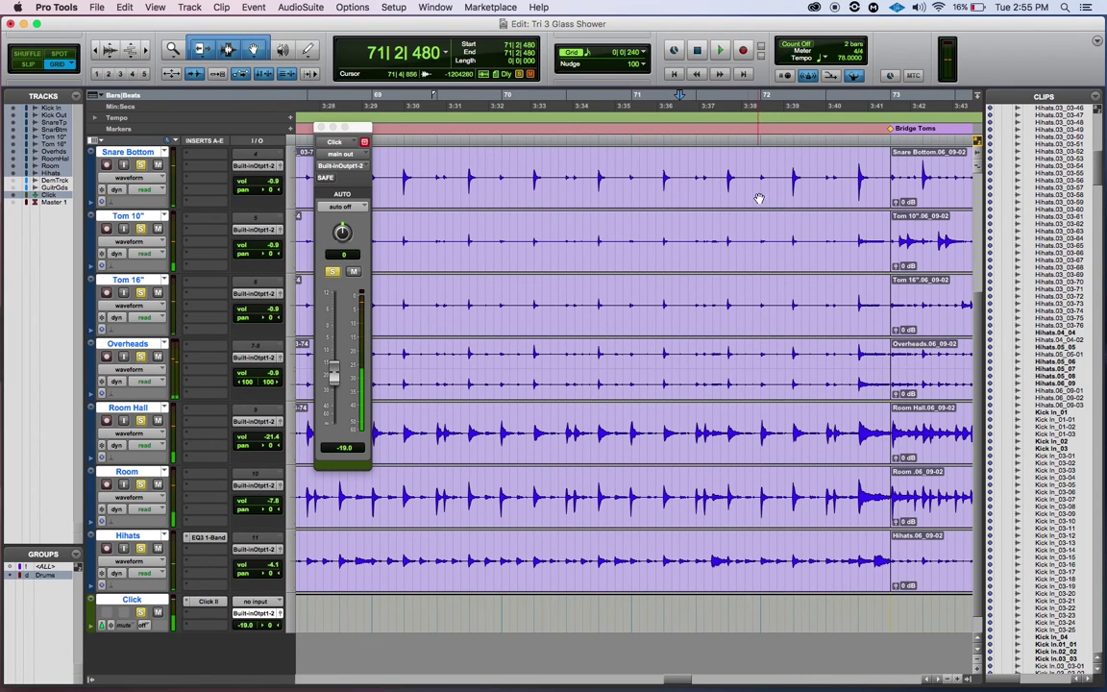
Play the transition into Bridge Toms from 72|1|480
click(779, 141)
key(space)
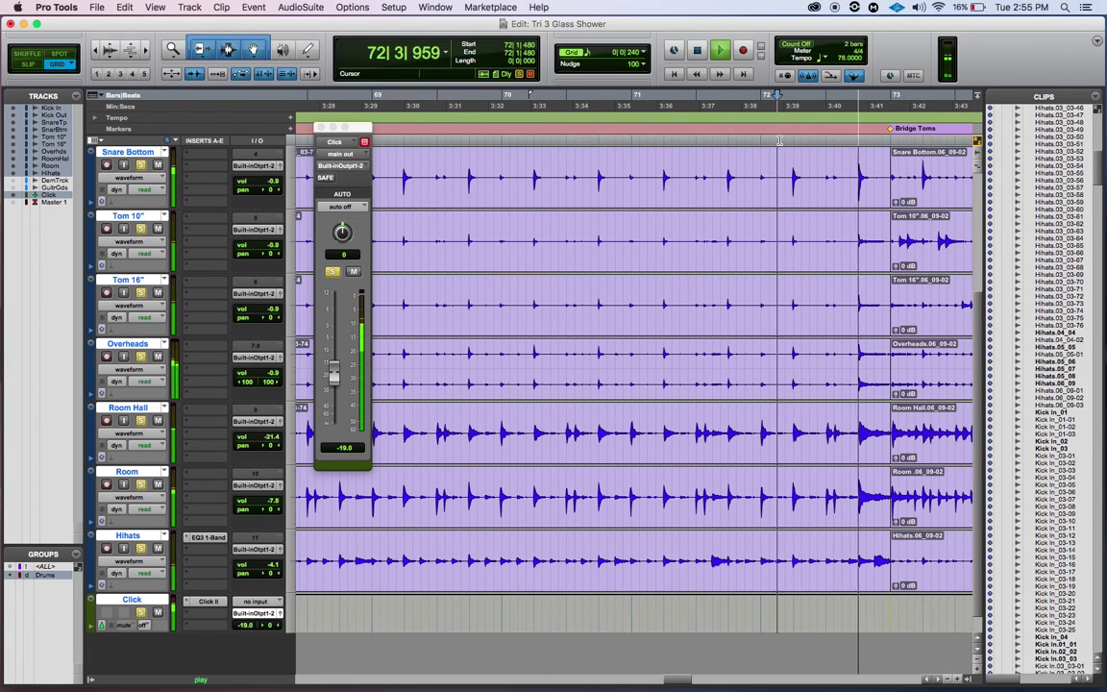
key(space)
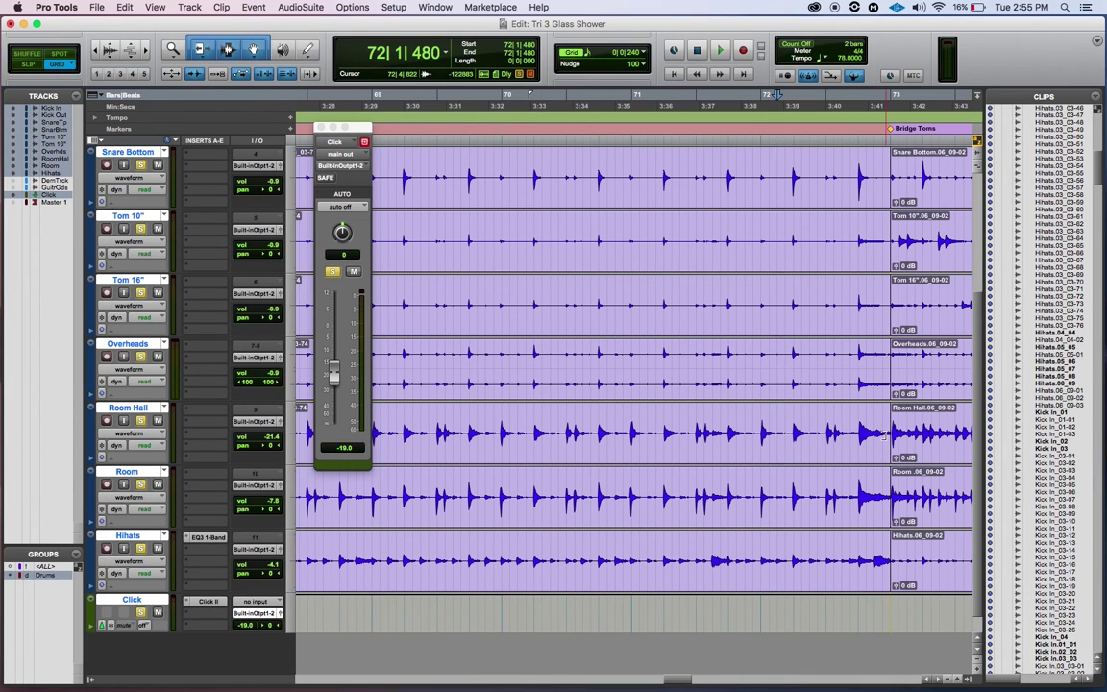
Extend the ends of the drum clips spanning bars 68 to 73 to bar 73 beat 2, over the Bridge Toms clips
key(super+bracketright)
click(849, 449)
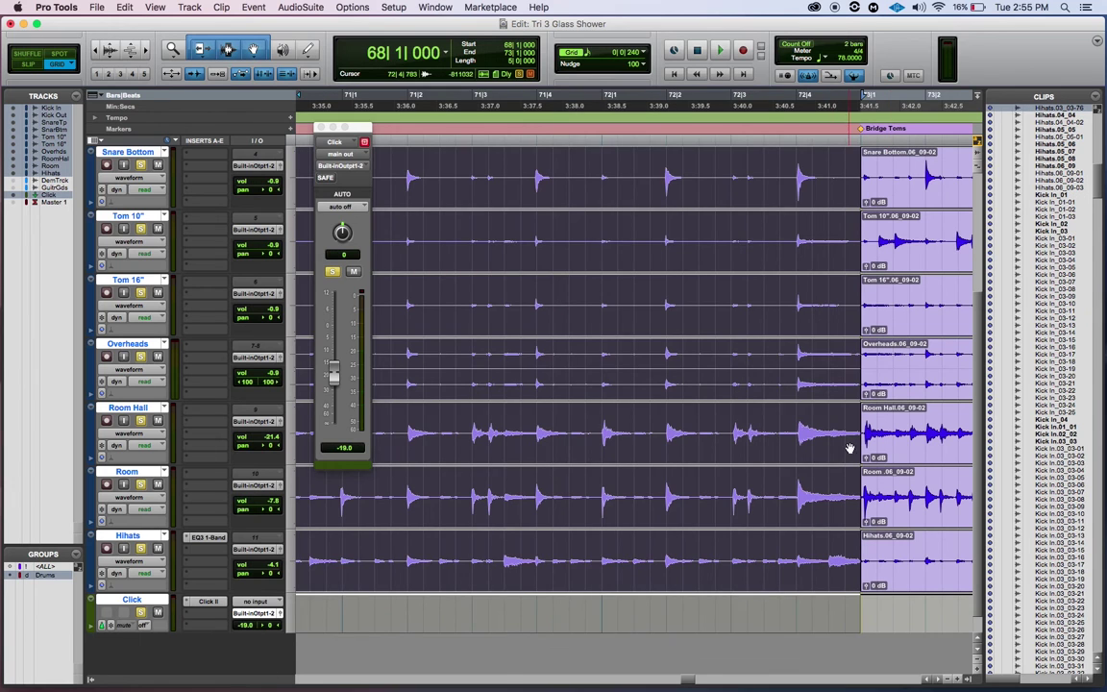
drag(853, 432, 672, 408)
Play the extended transition into Bridge Toms from 72|1|480 and from 72|2|480
click(384, 136)
key(space)
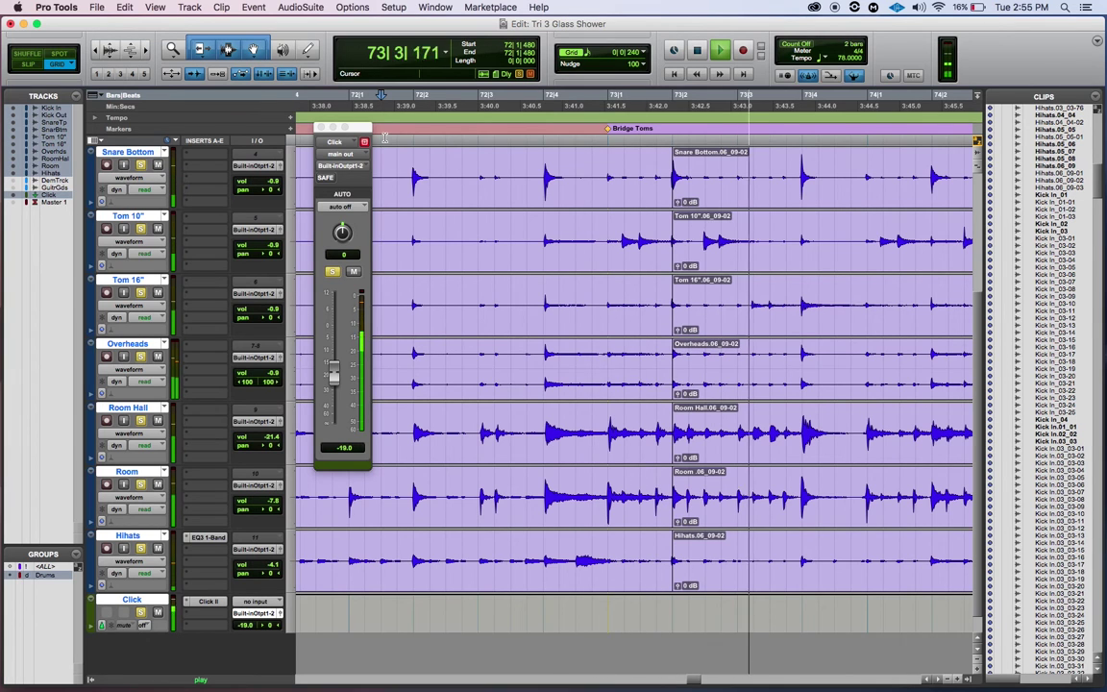
key(space)
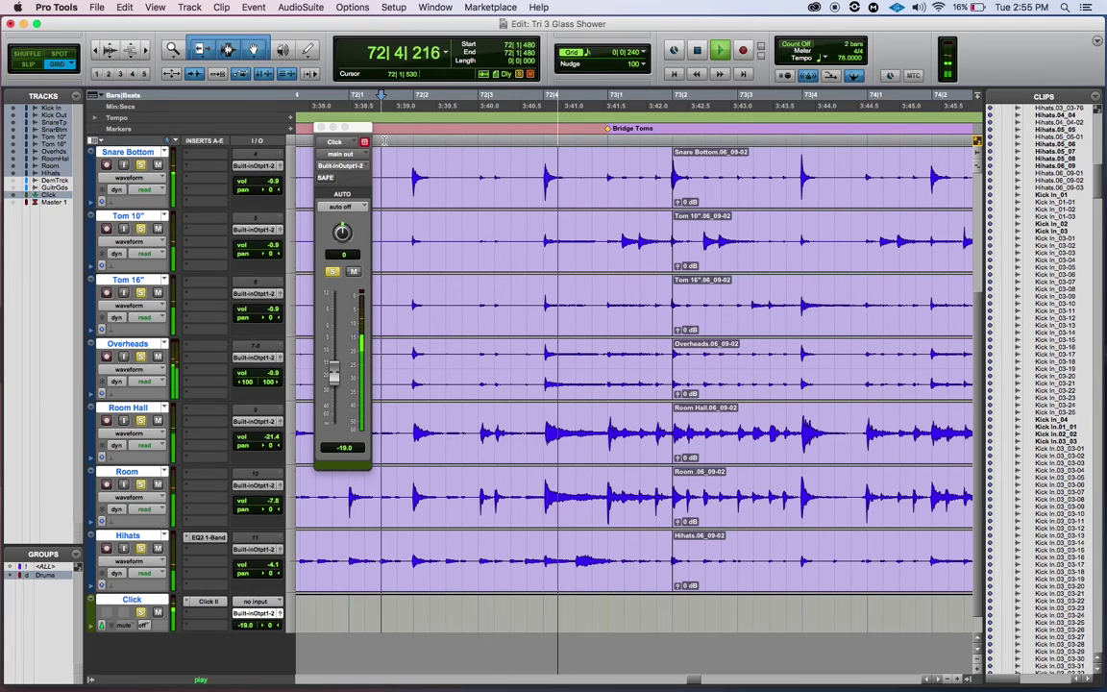
key(space)
click(445, 139)
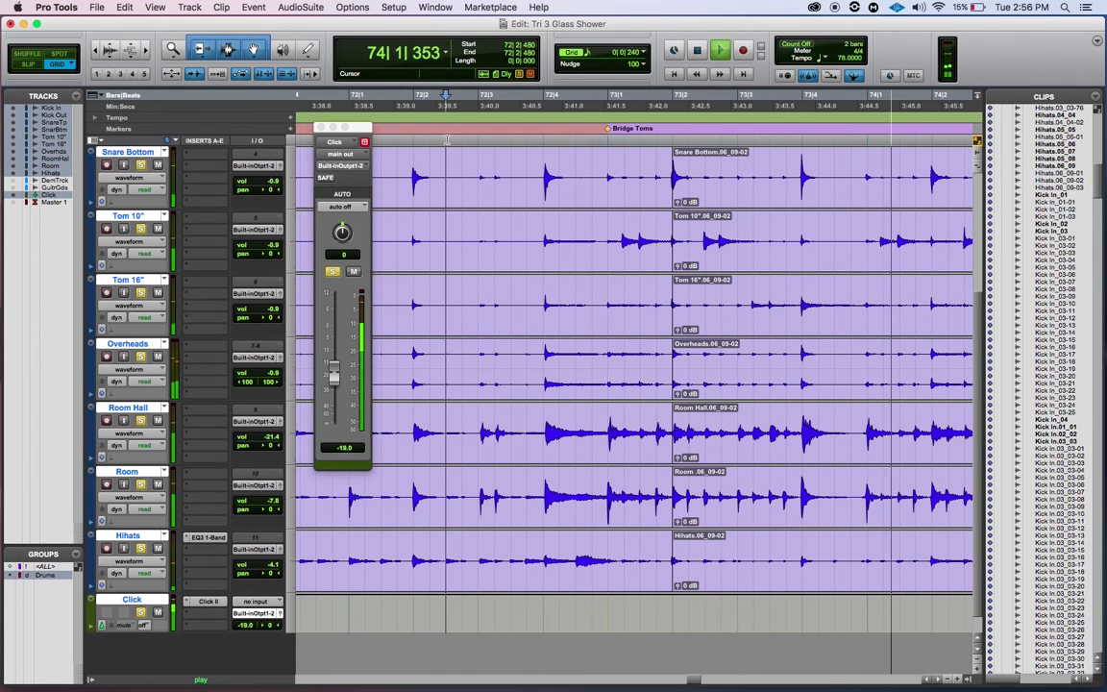
Play the drum transition into Bridge Toms from 72|3|000 with the drums and click soloed
key(space)
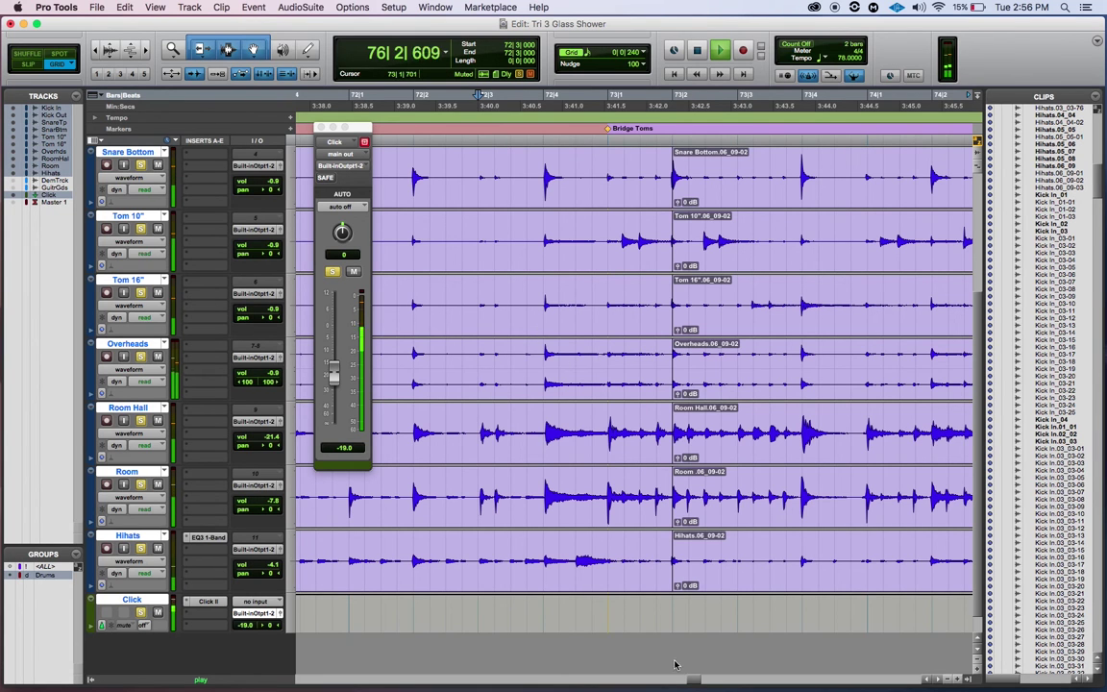
drag(692, 684, 687, 684)
key(t)
key(t)
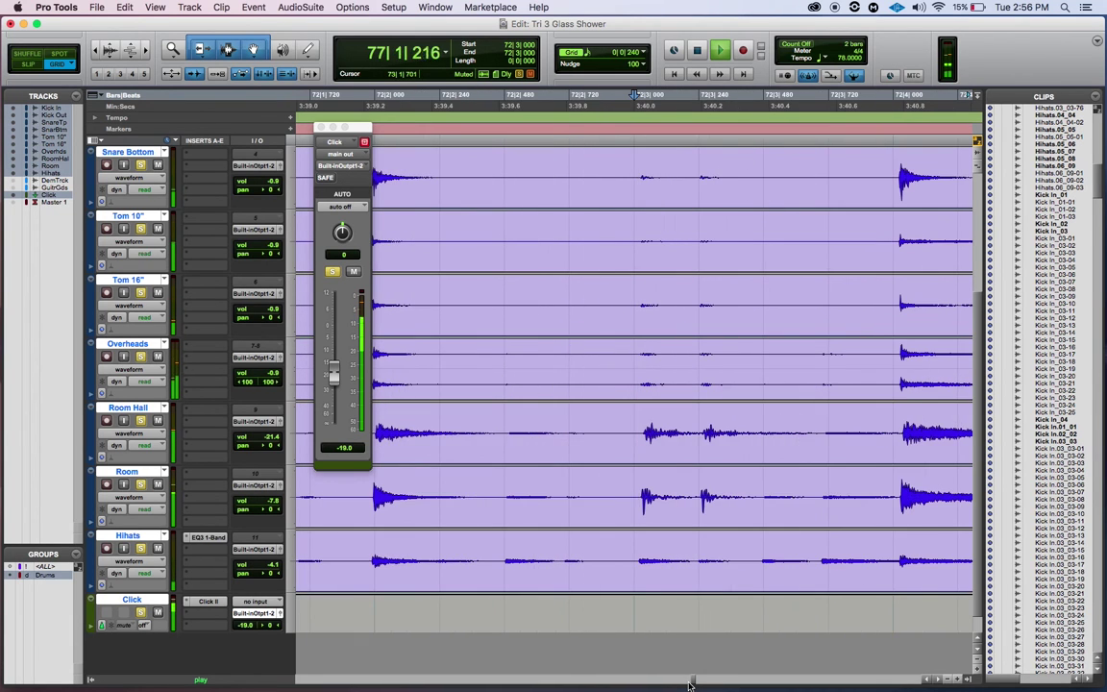
key(r)
key(r)
key(r)
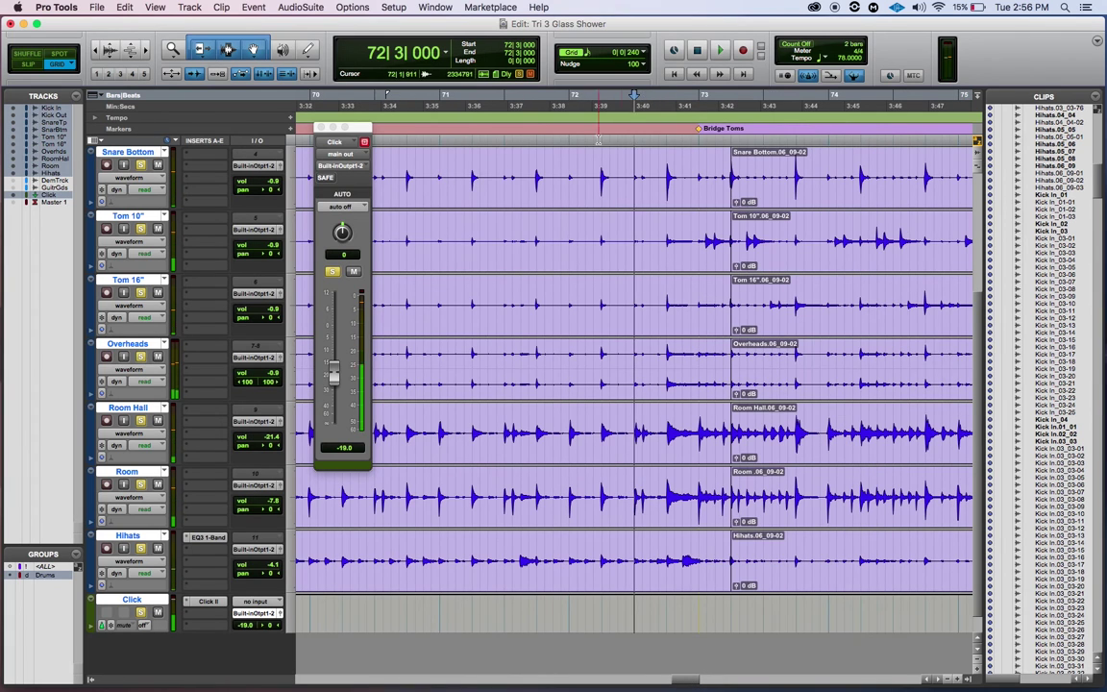
Play the transition from 71|4|720 with the drums and click soloed, and from 72|1|240 with the solos cleared
key(space)
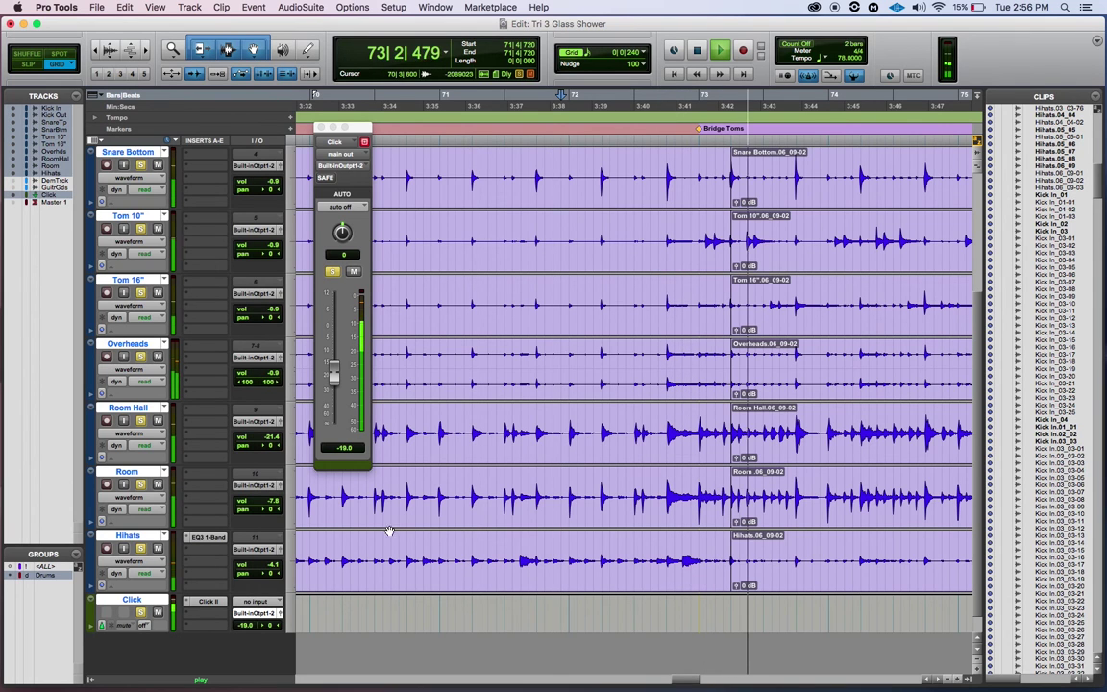
key(space)
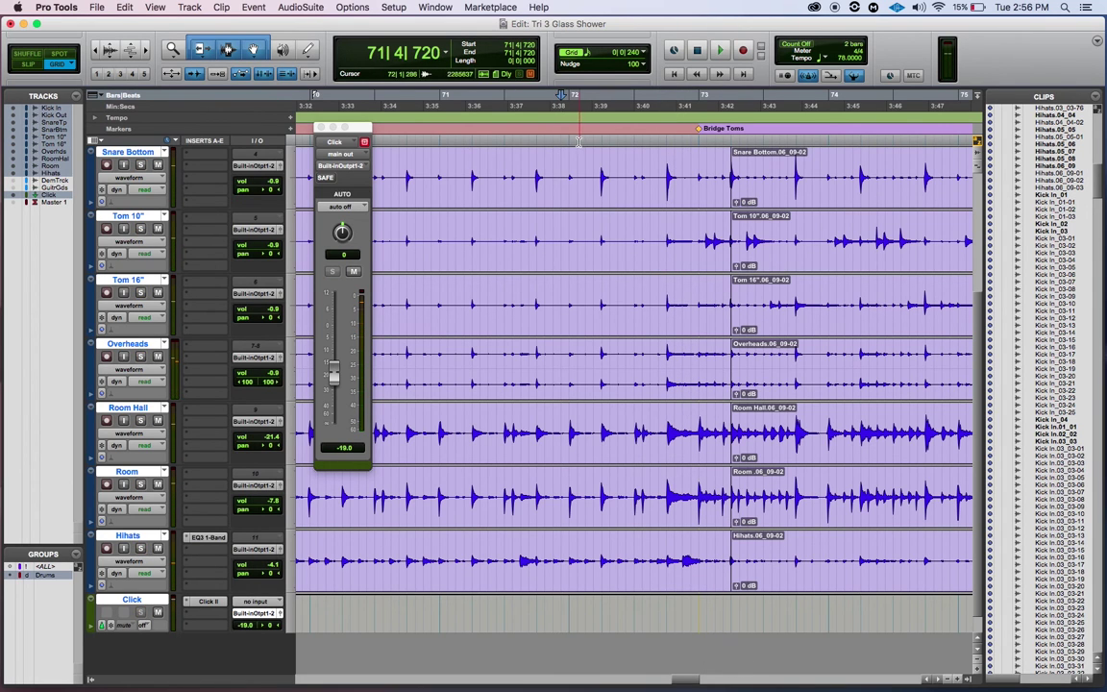
key(space)
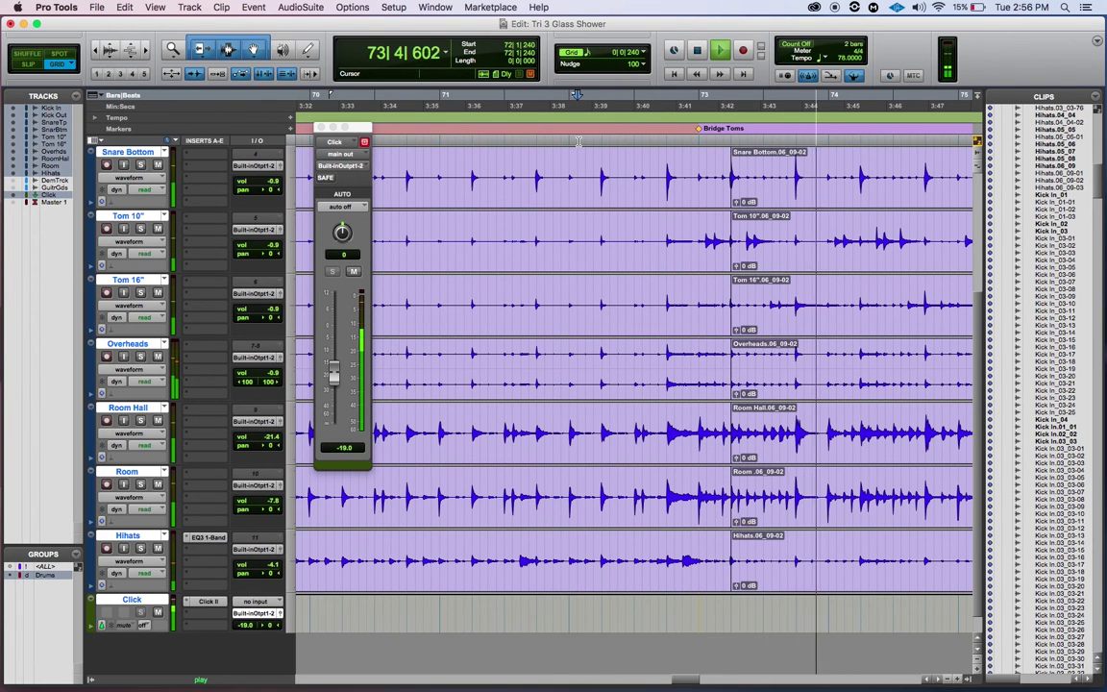
key(space)
Turn off the Drums group and create a Mix/Edit group named Toms containing only the Tom 10" and Tom 16" tracks
mouse_move(735, 429)
mouse_down()
mouse_move(716, 430)
mouse_move(737, 433)
mouse_up()
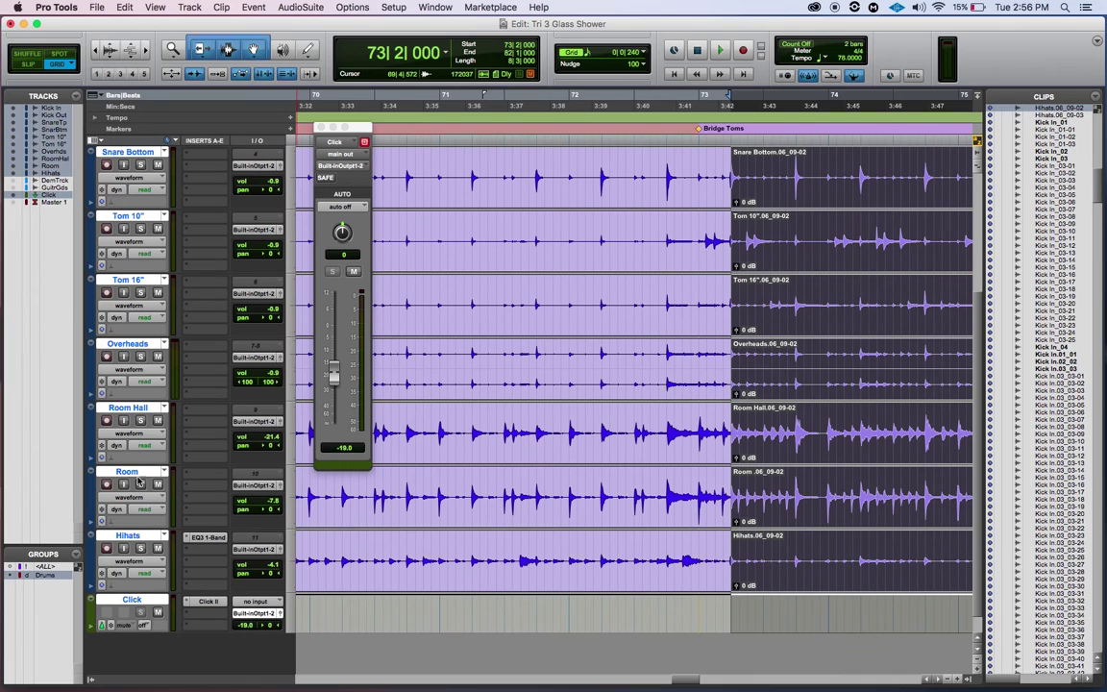
click(53, 576)
click(139, 408)
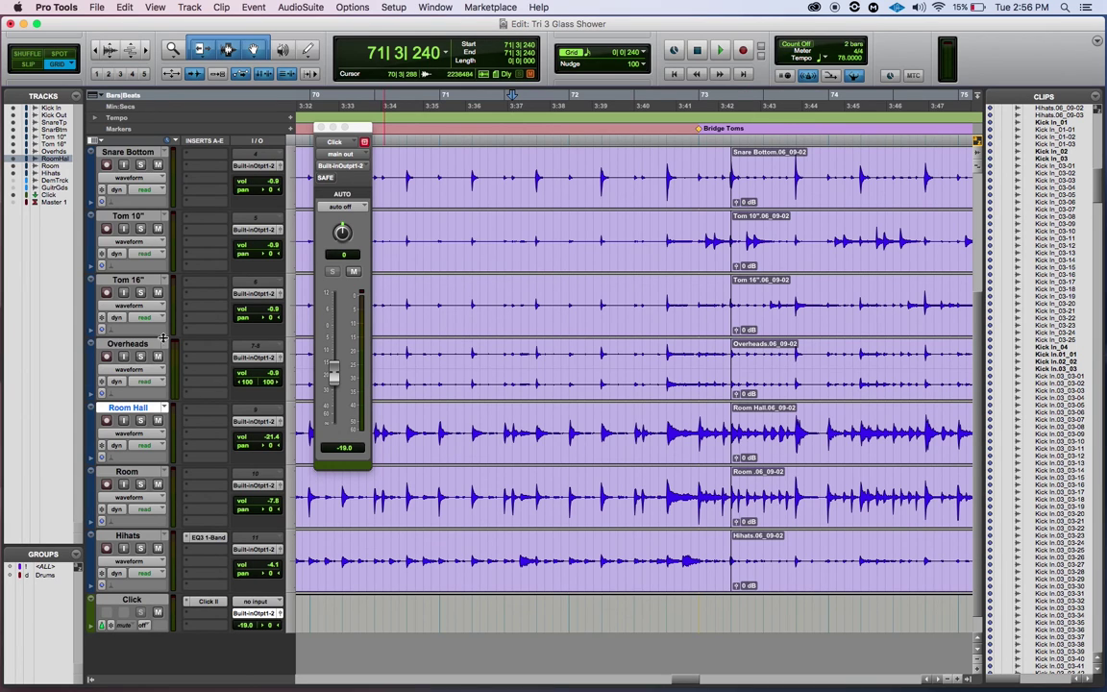
click(139, 280)
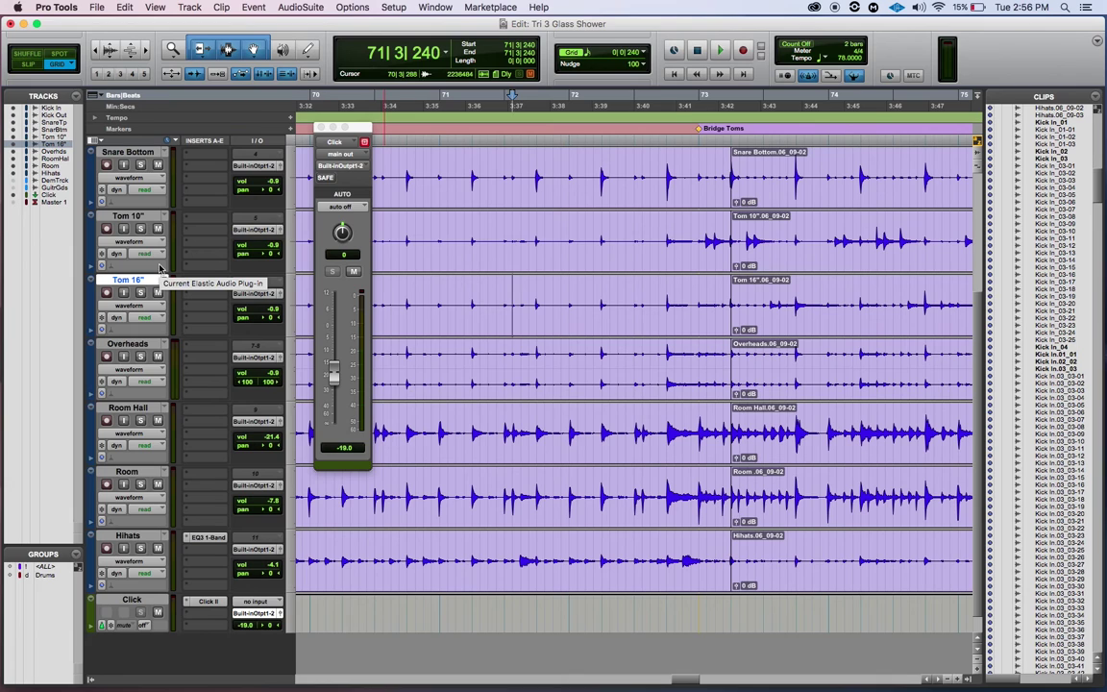
shift+click(142, 217)
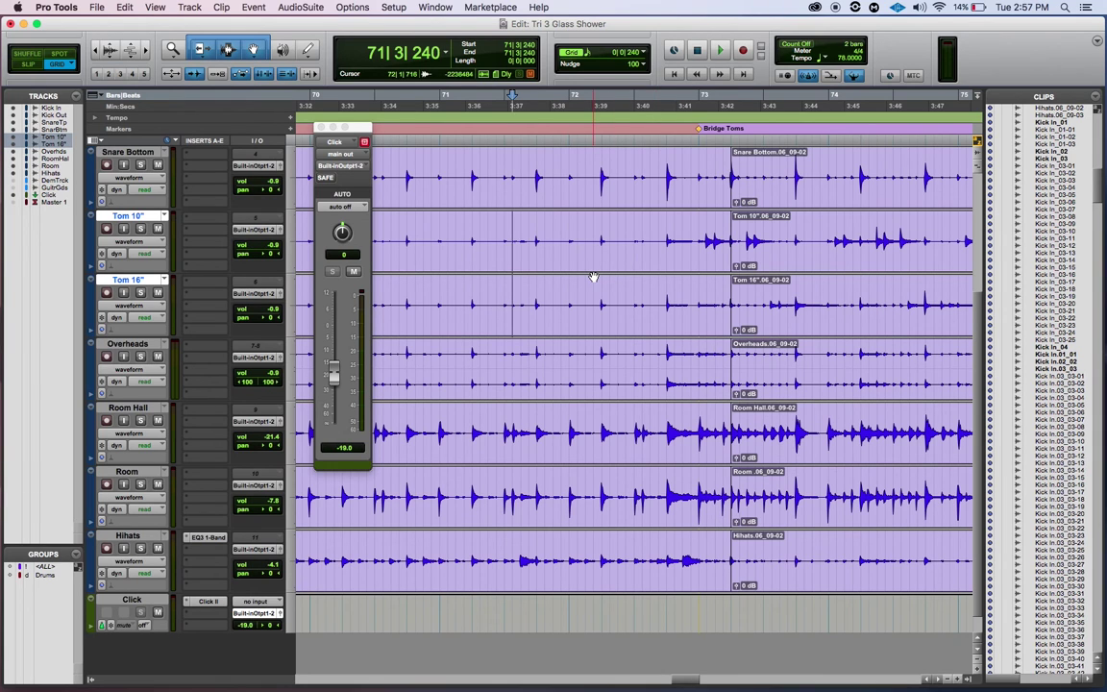
key(super+g)
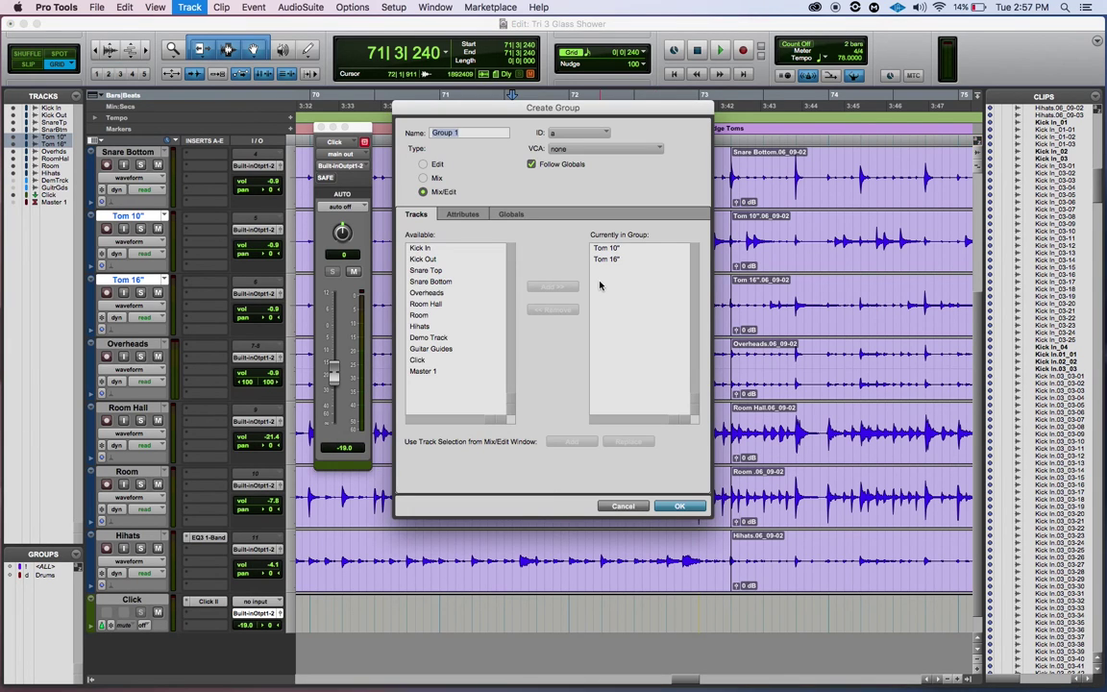
text(Toms)
key(Return)
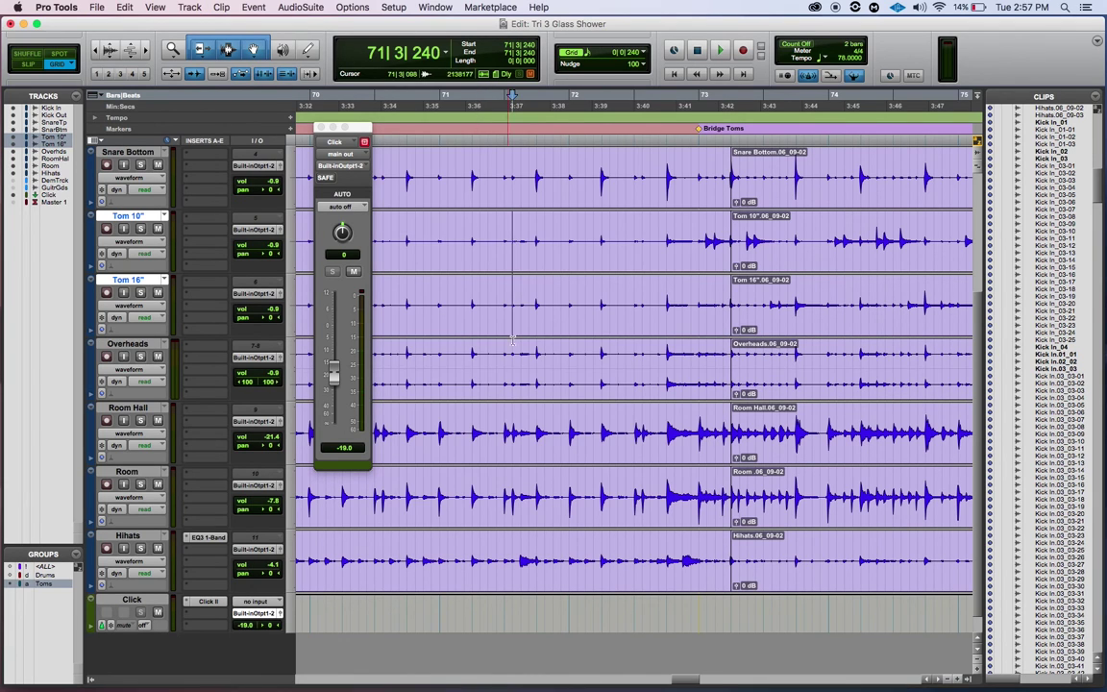
Extend the starts of the Tom 10" and Tom 16" Bridge Toms clips back to bar 73 beat 1
click(576, 269)
click(791, 256)
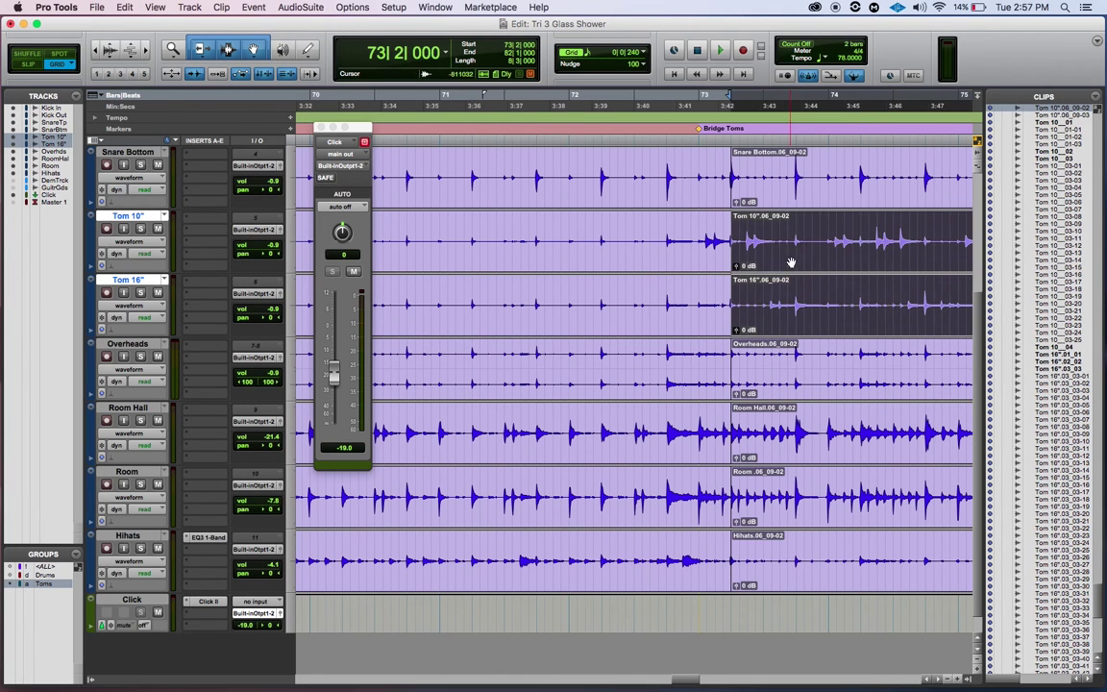
click(778, 333)
click(765, 266)
click(736, 238)
mouse_move(732, 238)
mouse_down()
mouse_move(670, 238)
mouse_move(695, 236)
mouse_up()
Compare the transition from 71|4|000 in the full mix and with the drum and click tracks soloed
click(540, 140)
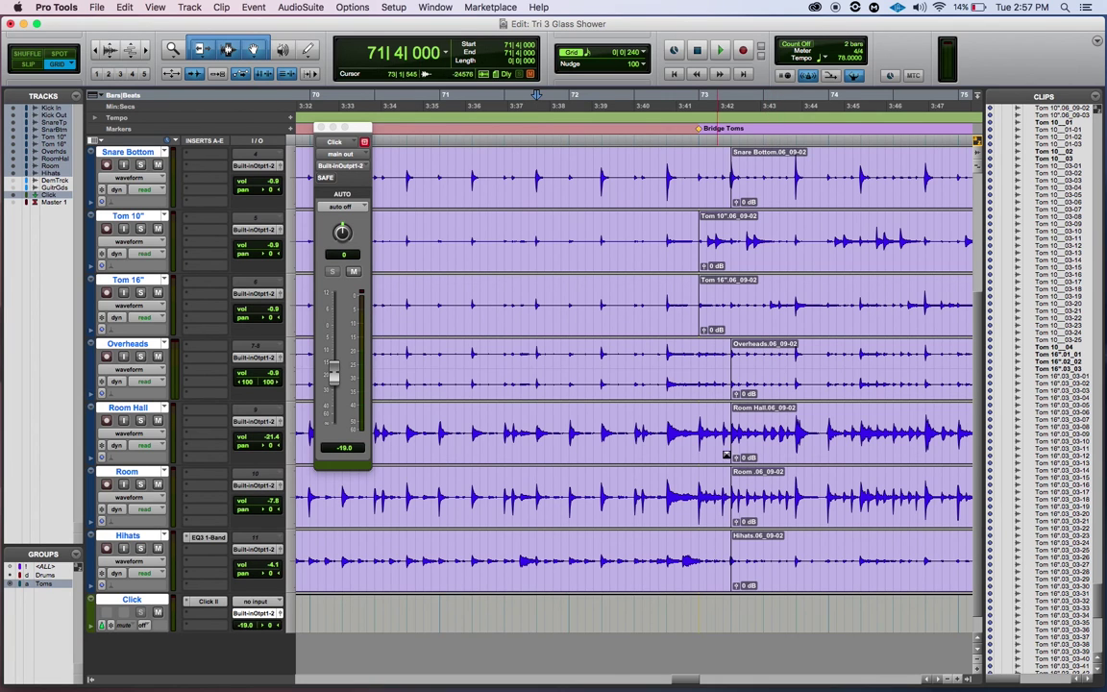
key(space)
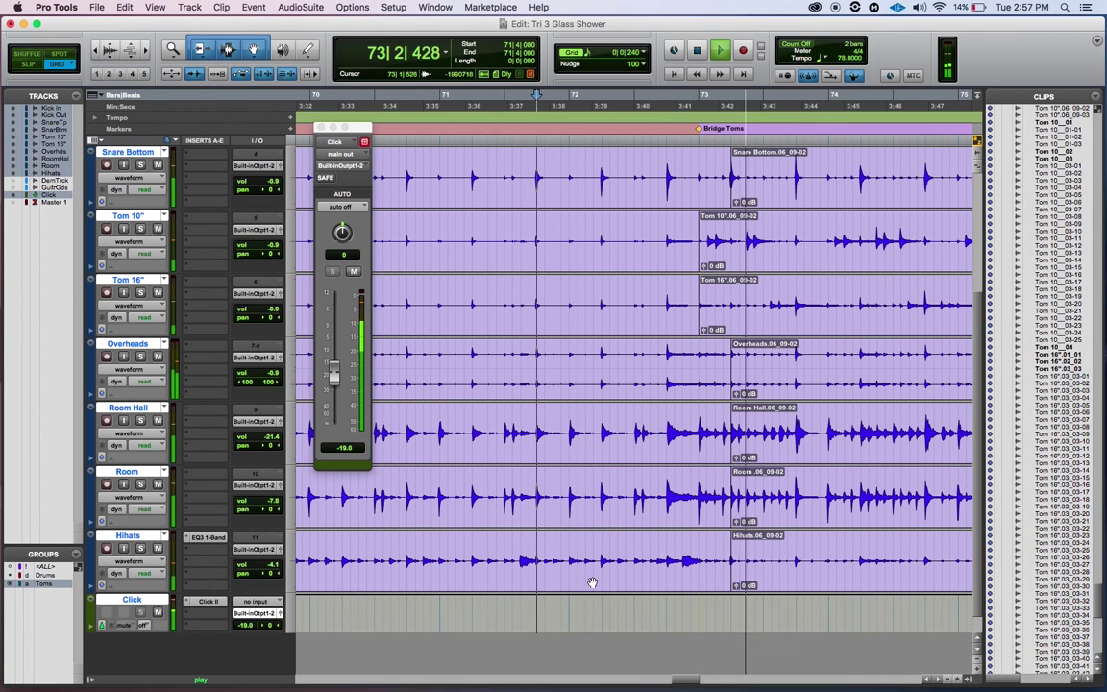
key(space)
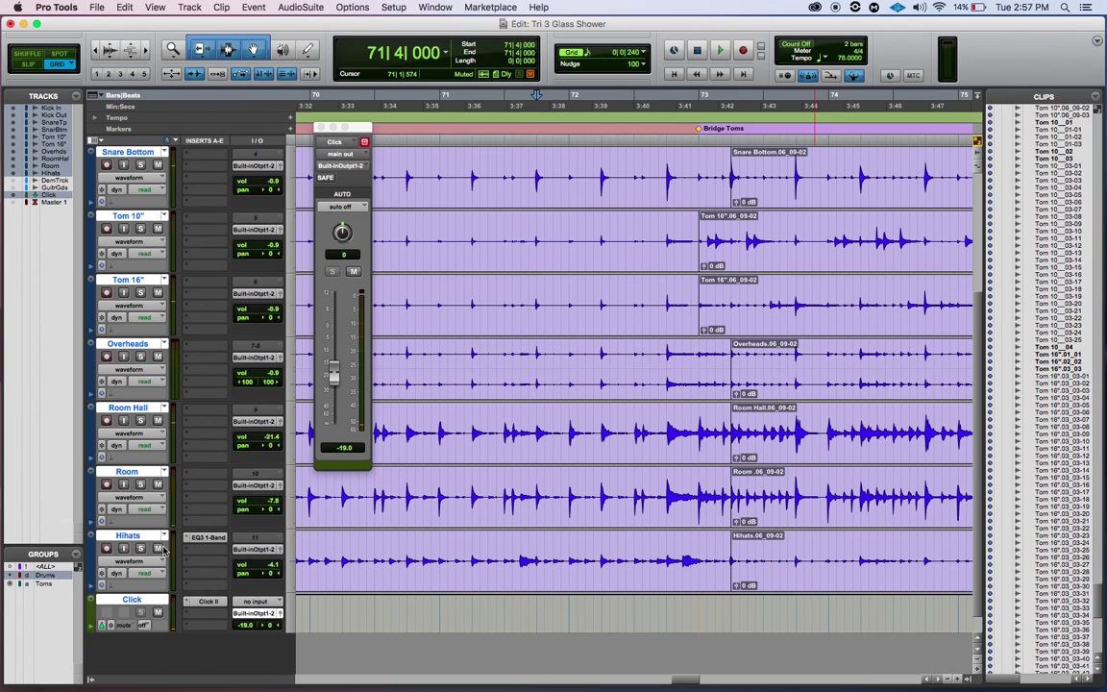
key(shift+s)
key(space)
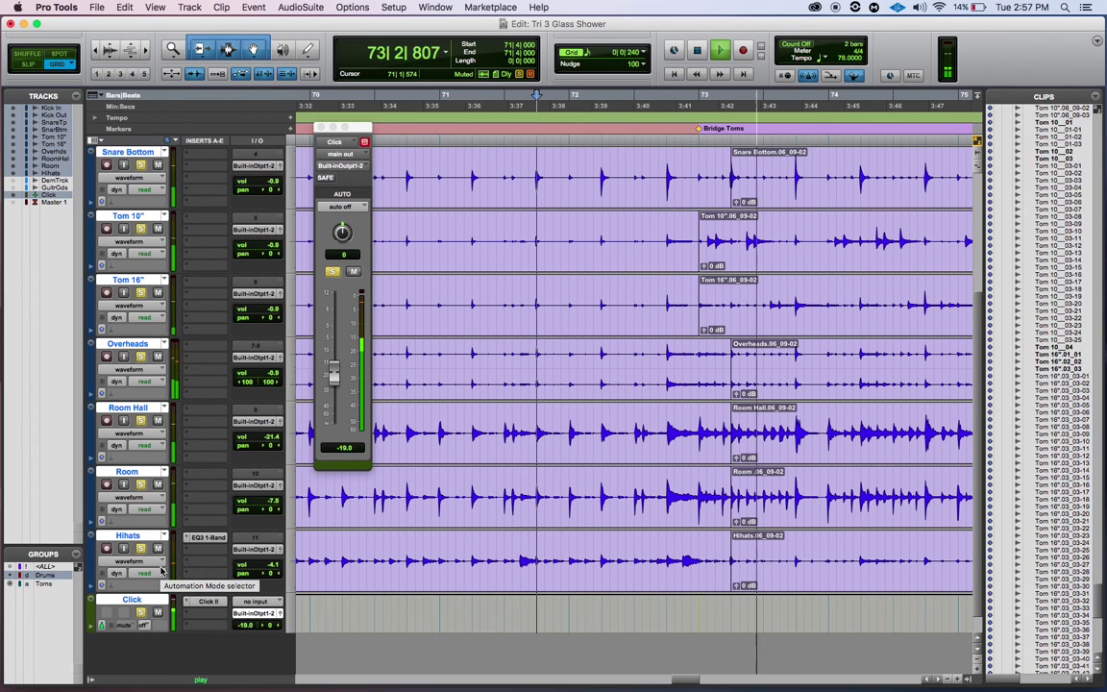
key(space)
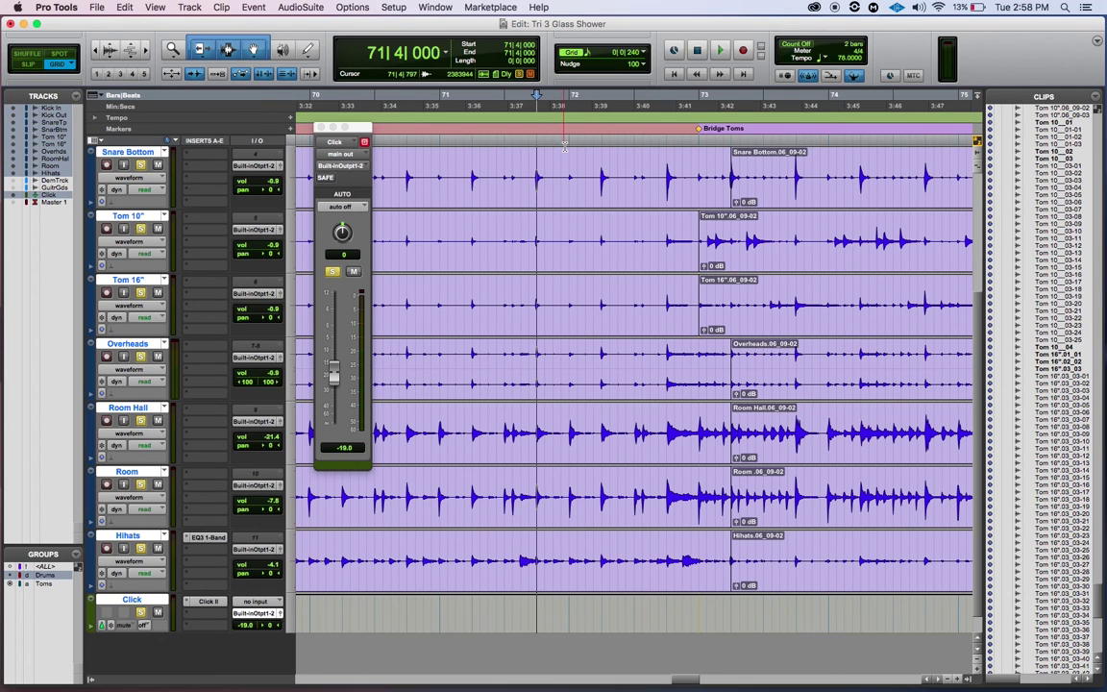
key(space)
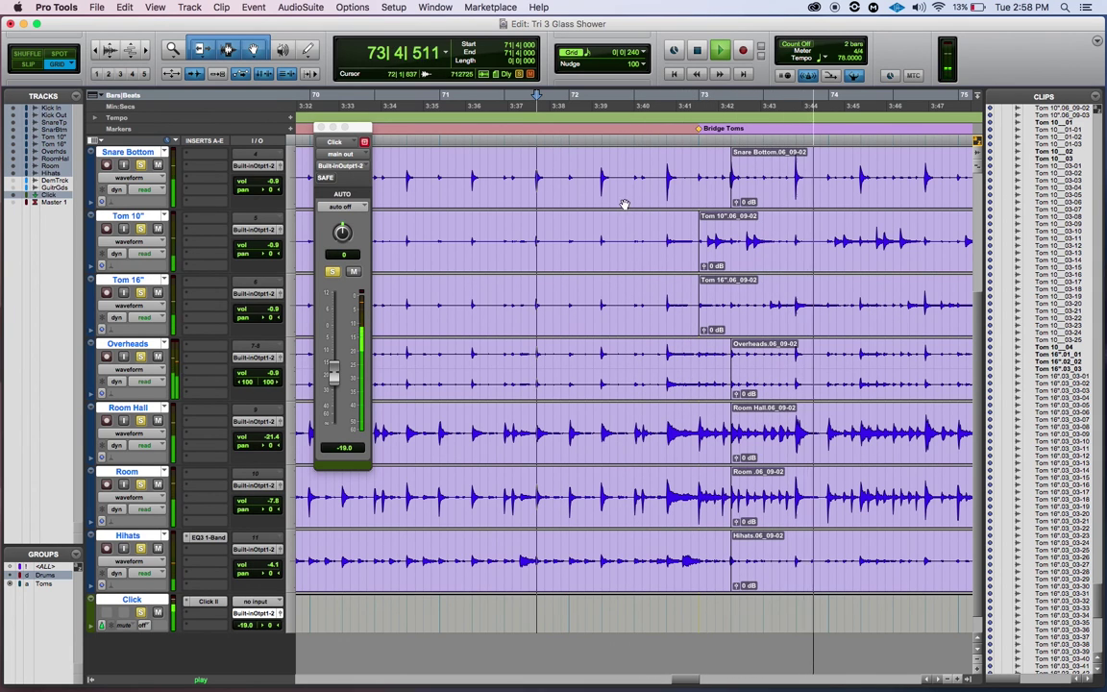
key(space)
Trim the starts of the two tom clips to 73|2|000 in line with the other drum clips, and turn off the Drums group
click(744, 313)
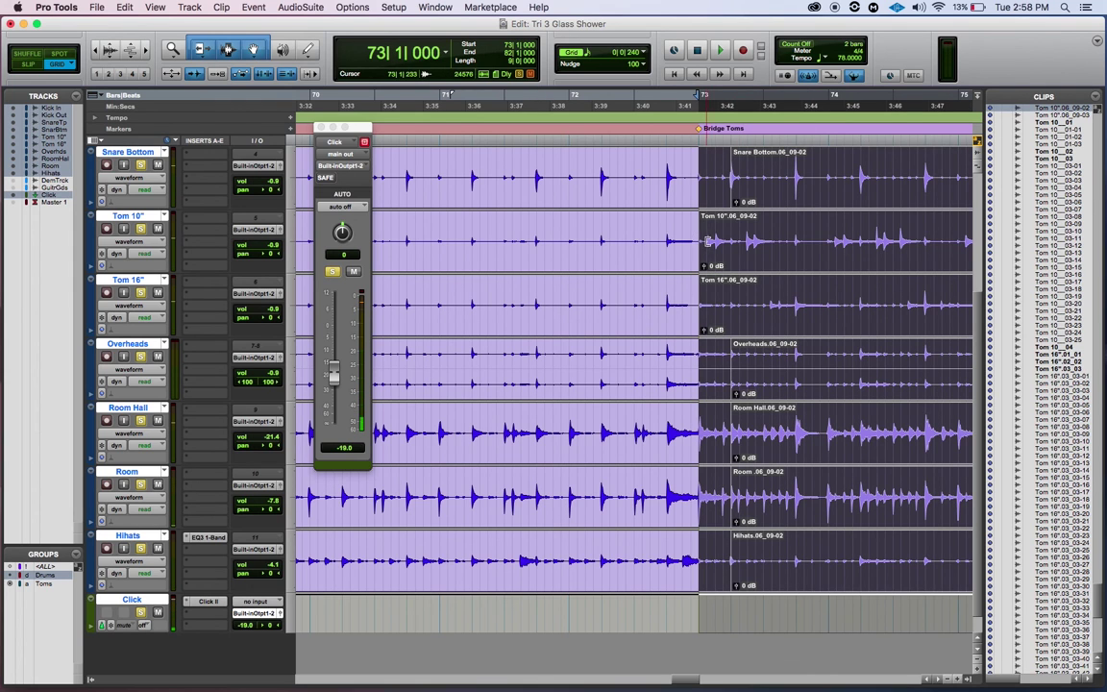
drag(705, 241, 730, 261)
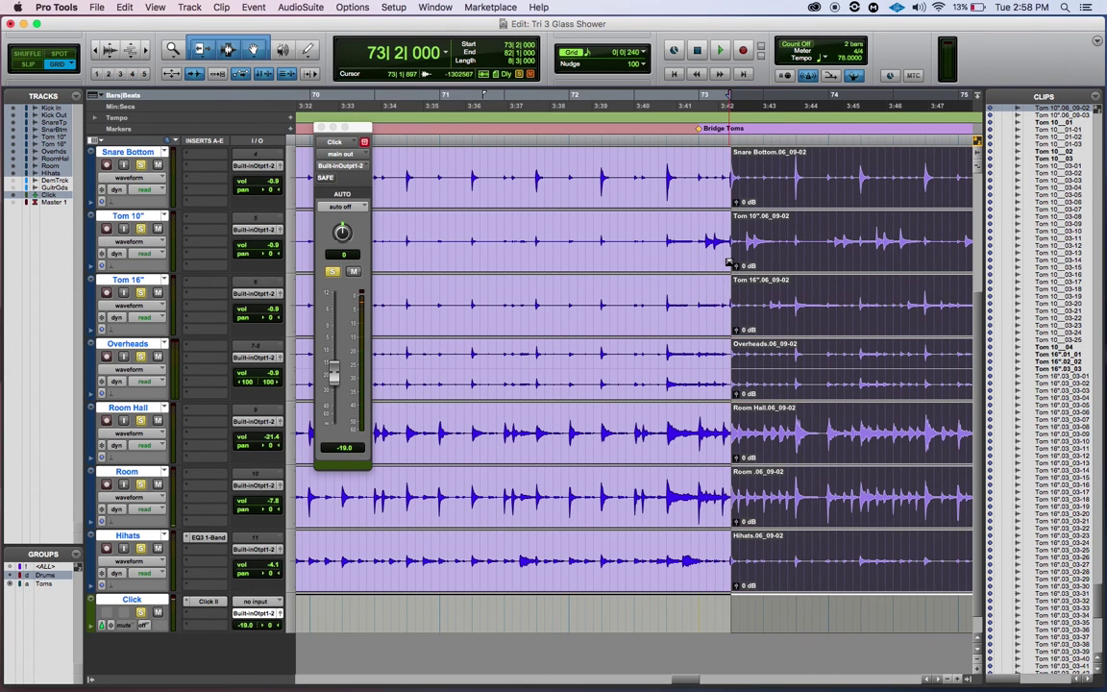
click(709, 323)
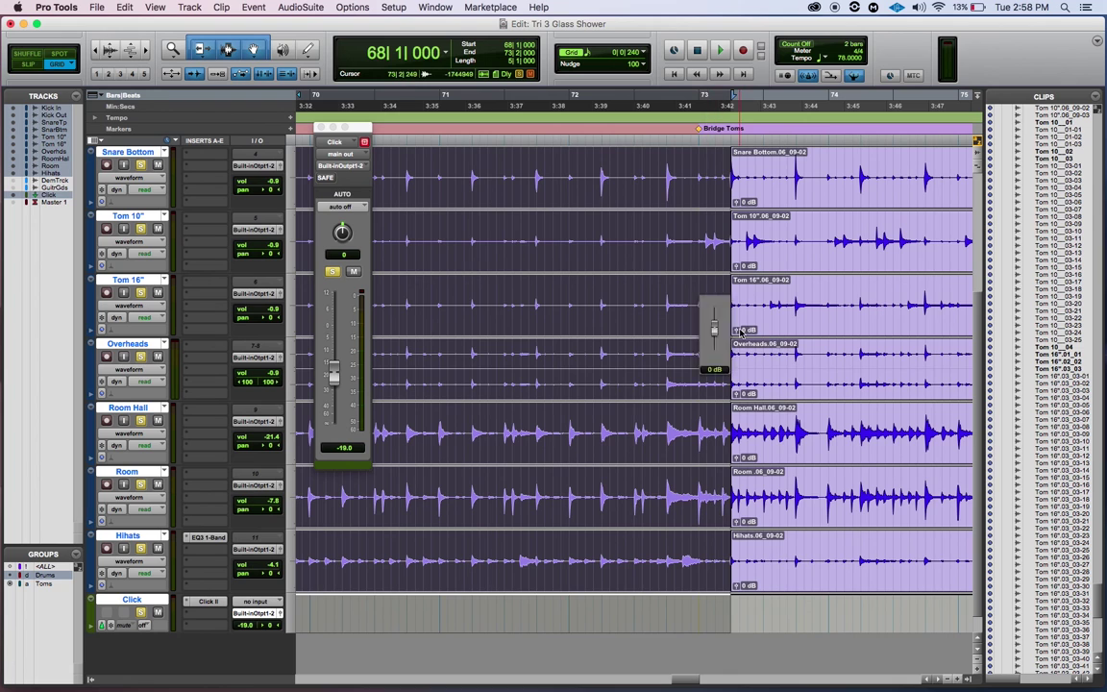
click(789, 333)
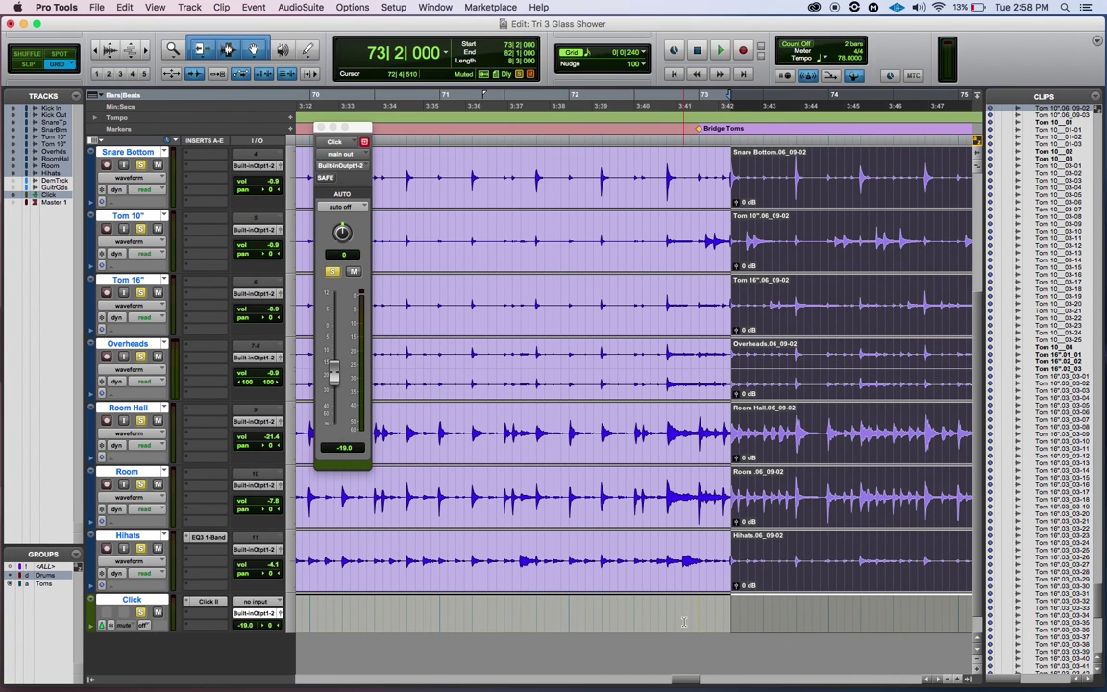
click(705, 582)
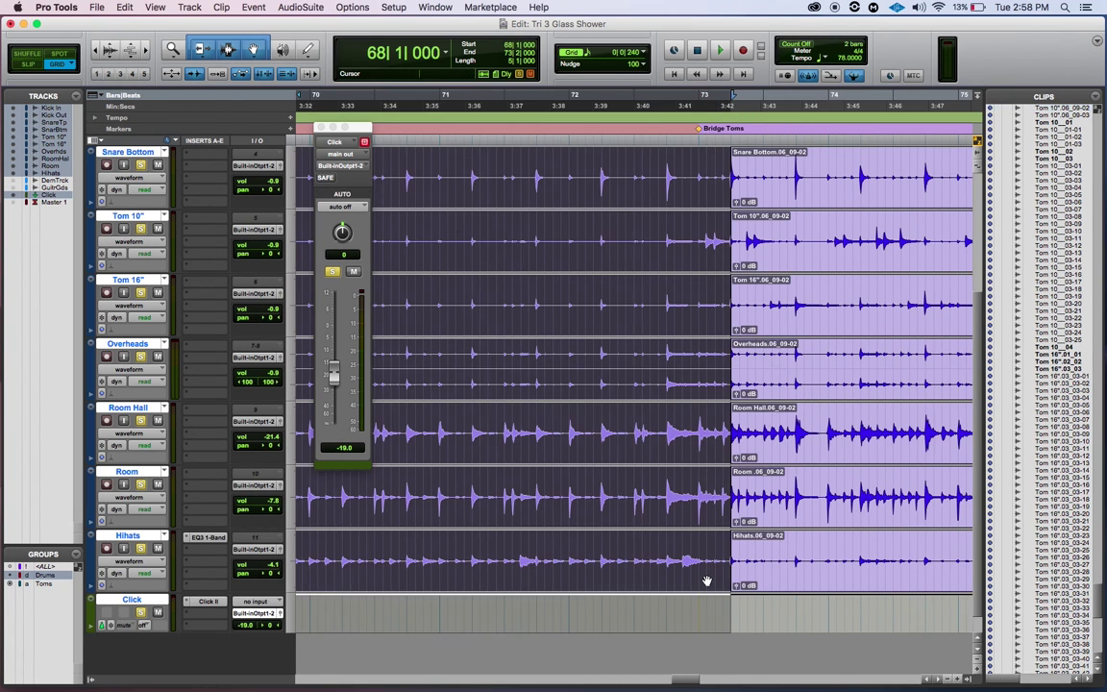
drag(683, 682, 676, 681)
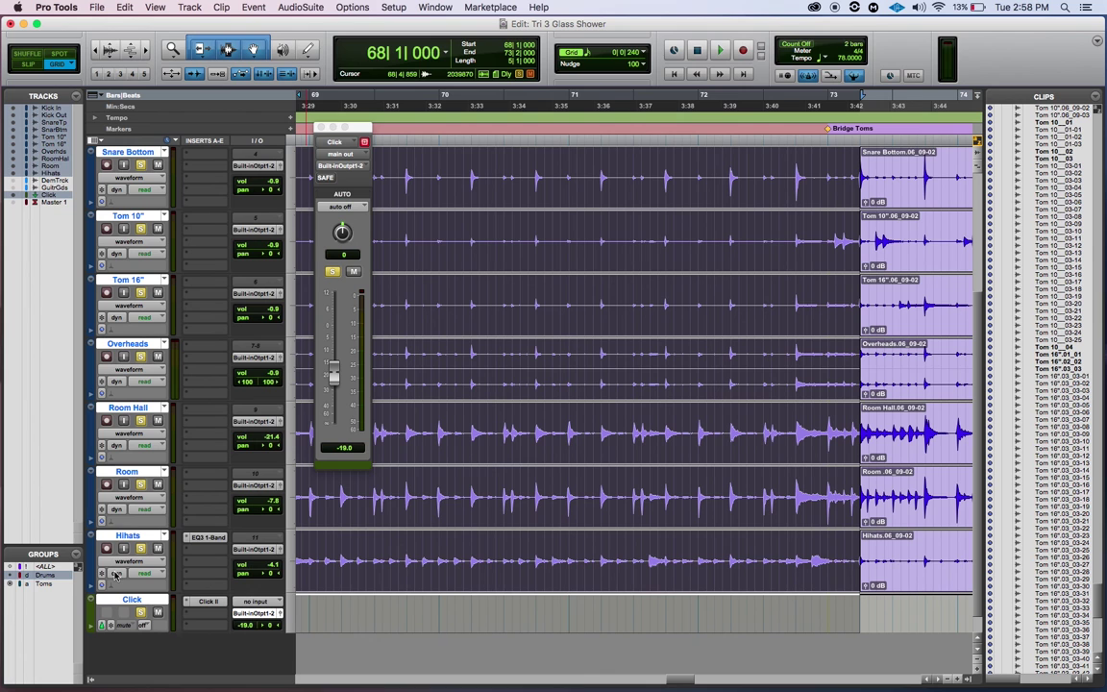
click(62, 576)
Play the drums into Bridge Toms from 71|4|480 and from 72|2|240
drag(686, 684, 689, 683)
key(r)
key(r)
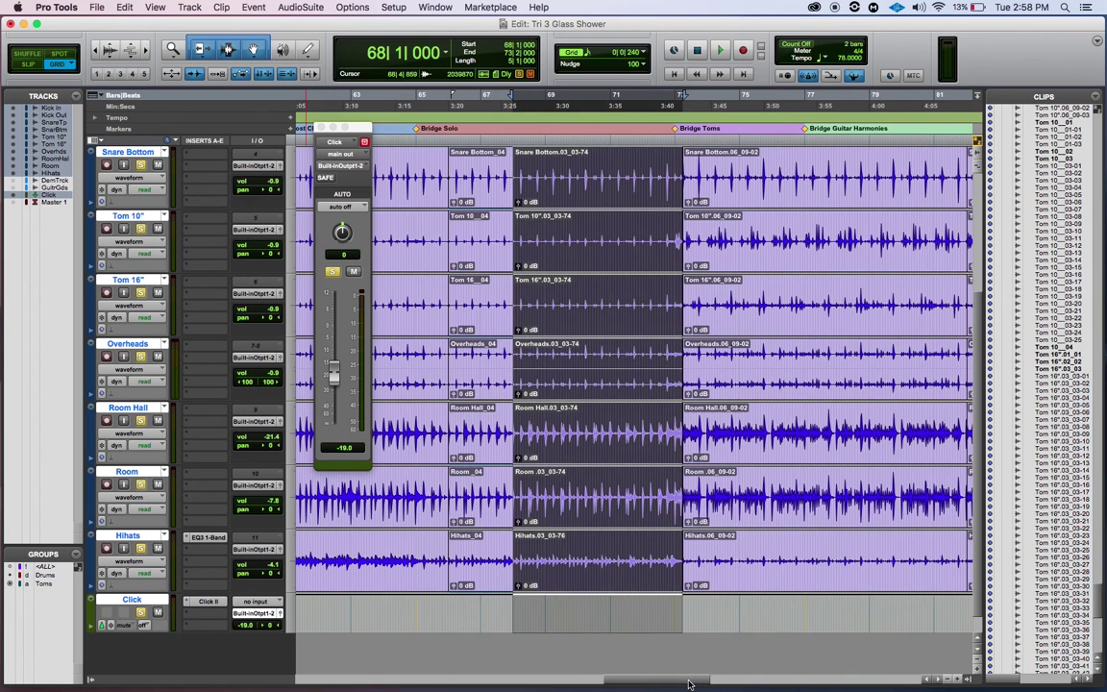
key(t)
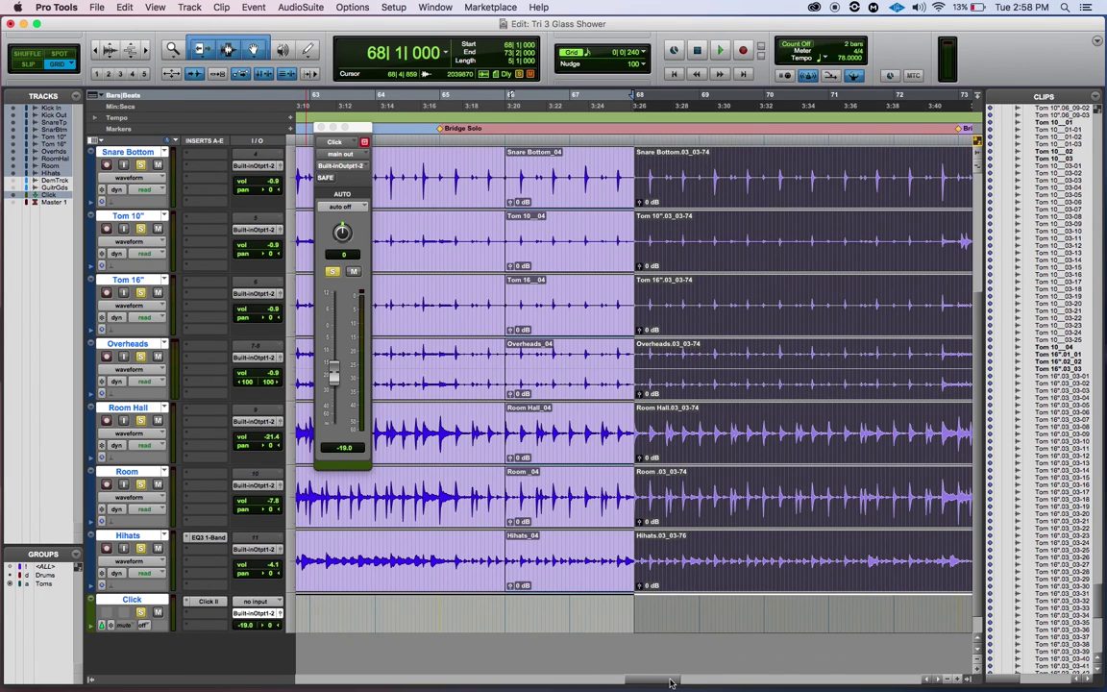
scroll(670, 682, right, 5)
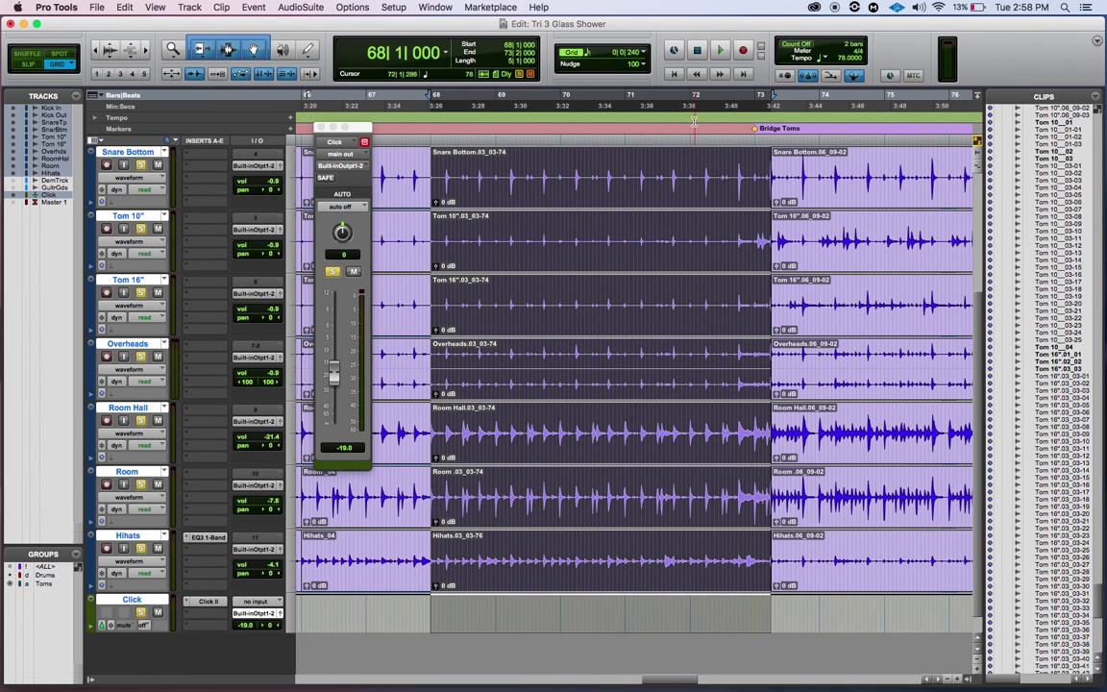
click(638, 142)
key(space)
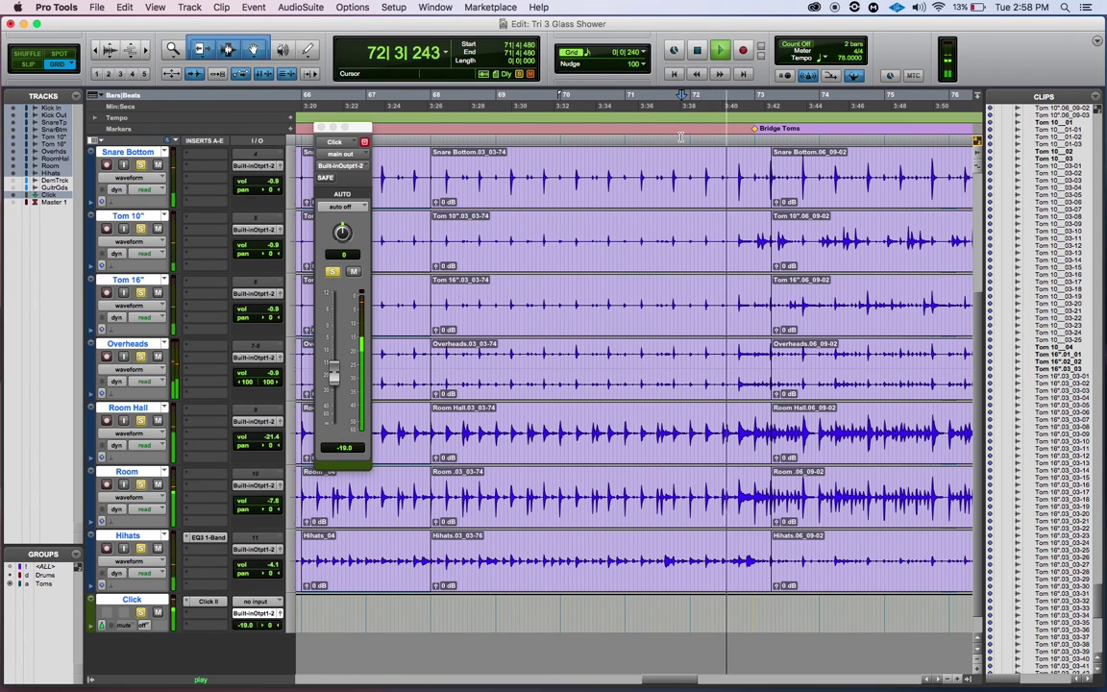
click(681, 137)
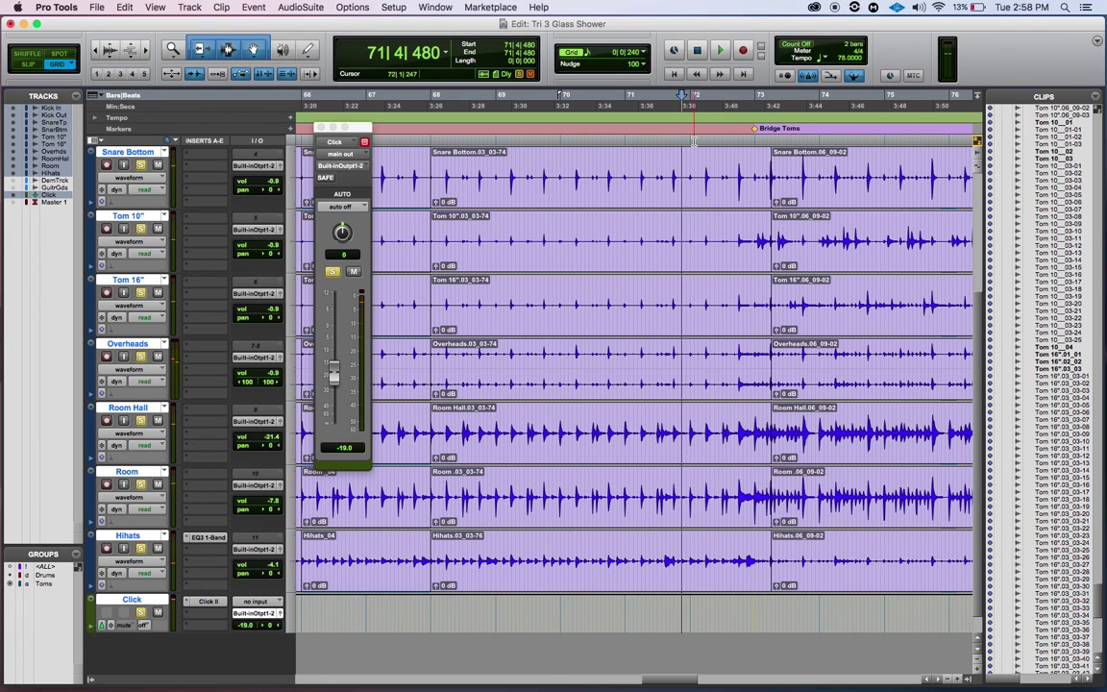
click(709, 140)
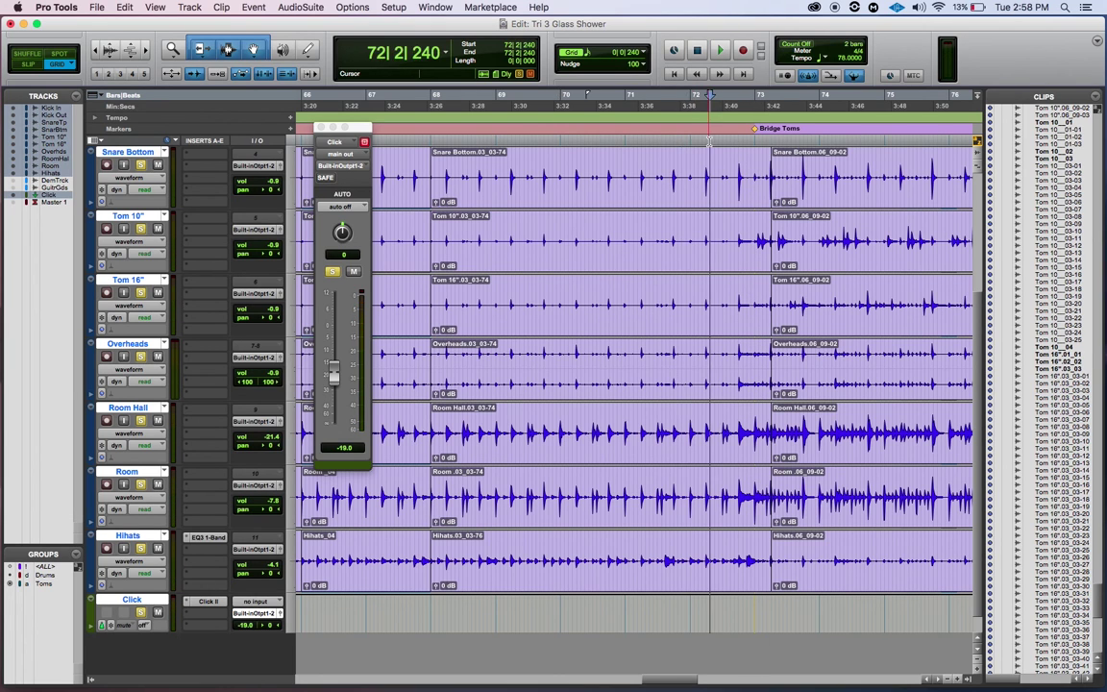
key(space)
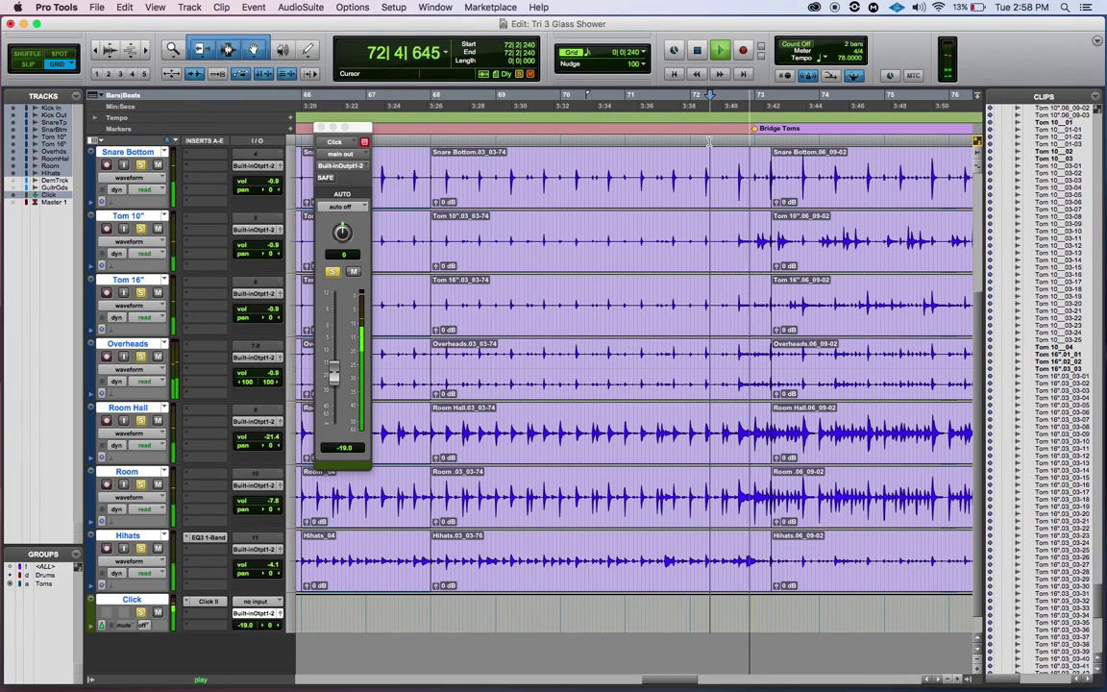
key(space)
Check the drums against the click in the Bridge Solo by playing from 71|1|000 and from 70|1|000
click(624, 141)
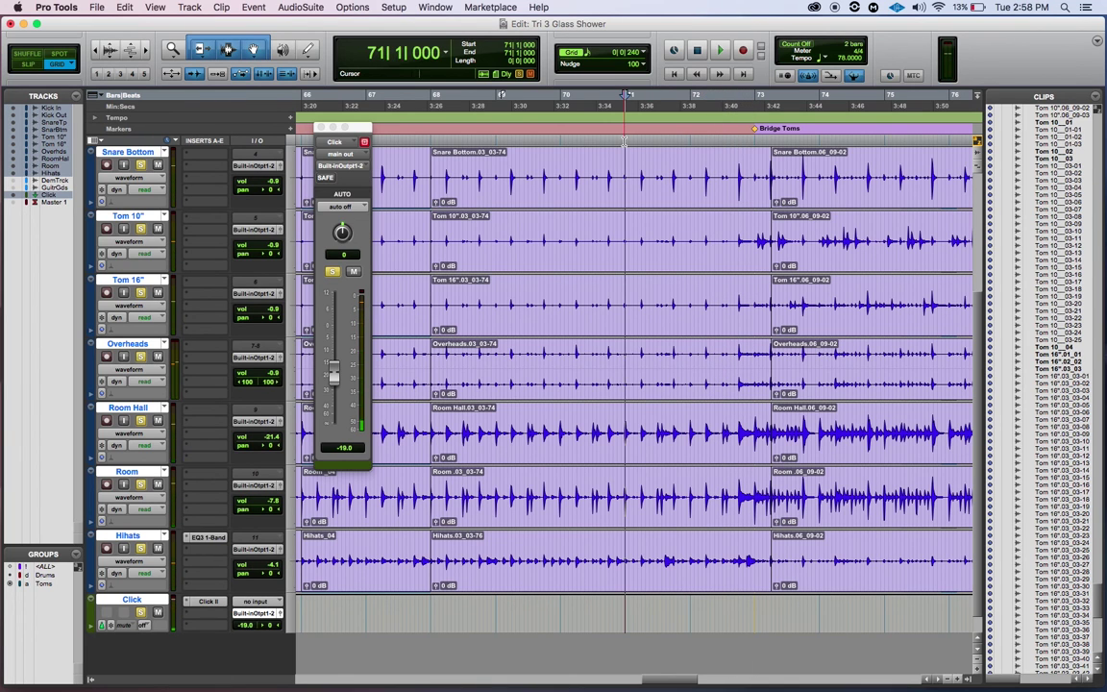
key(space)
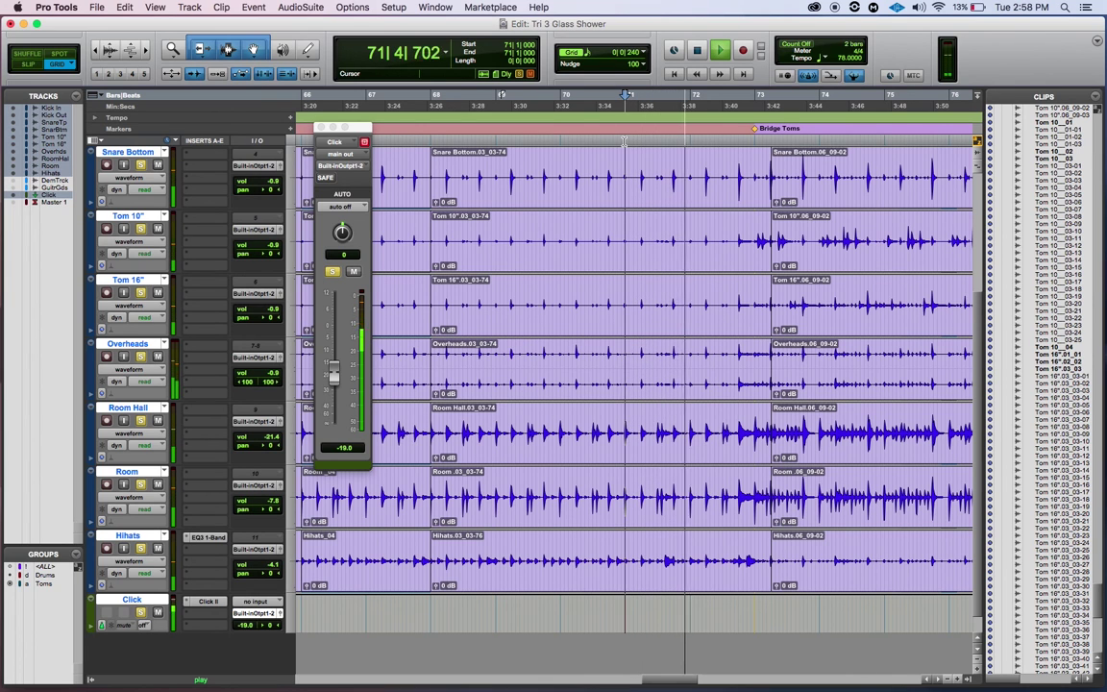
key(space)
click(562, 141)
key(space)
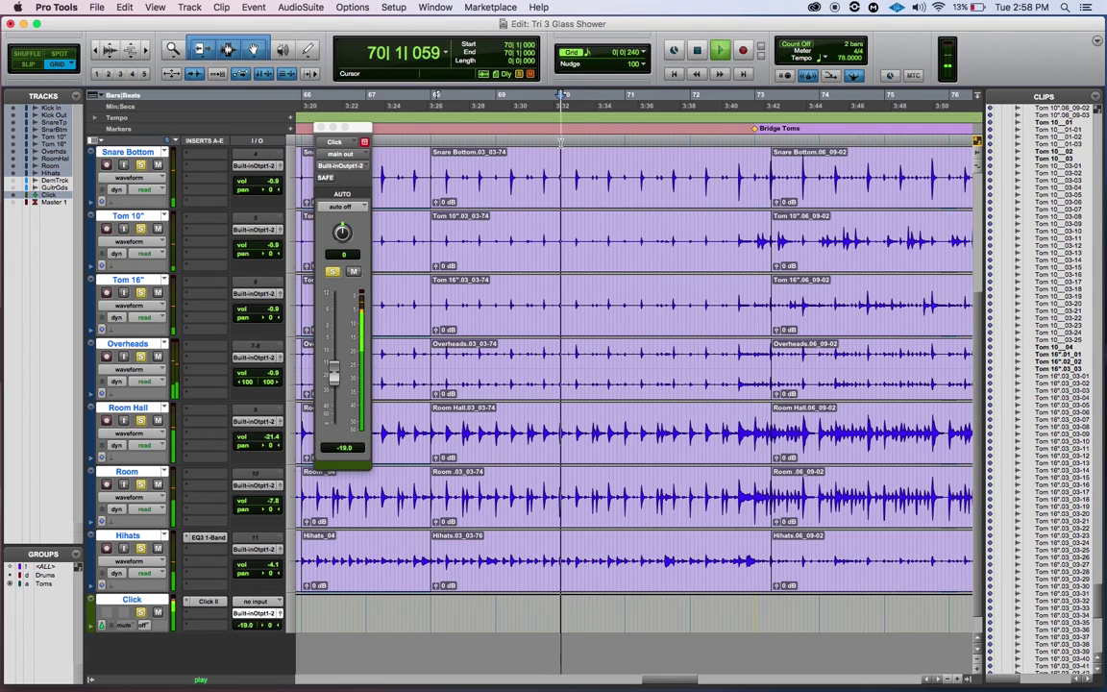